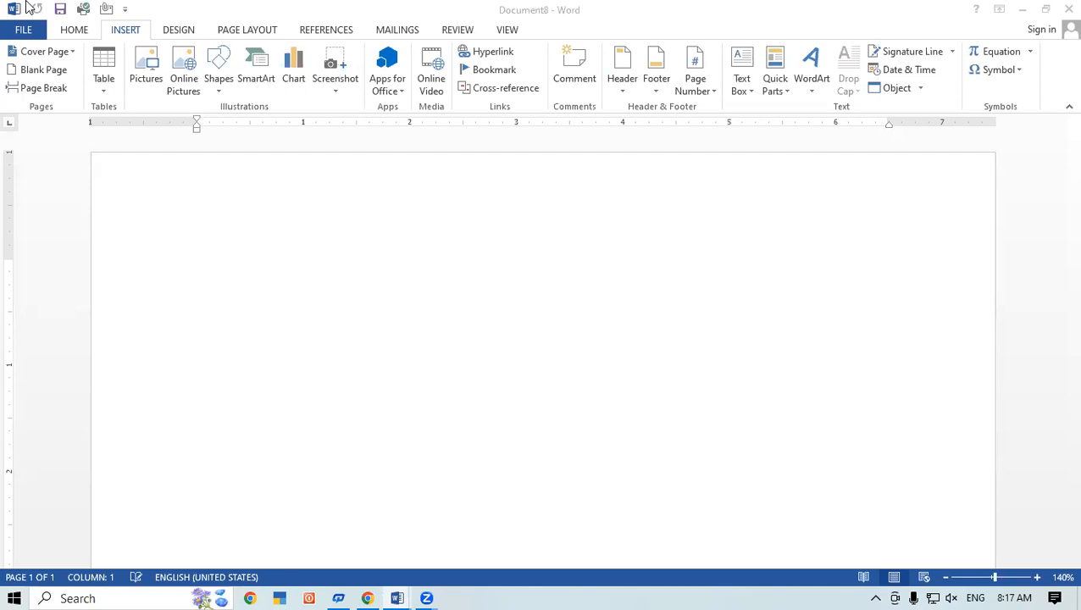
Insert a clustered column chart into the blank document
left_click(384, 264)
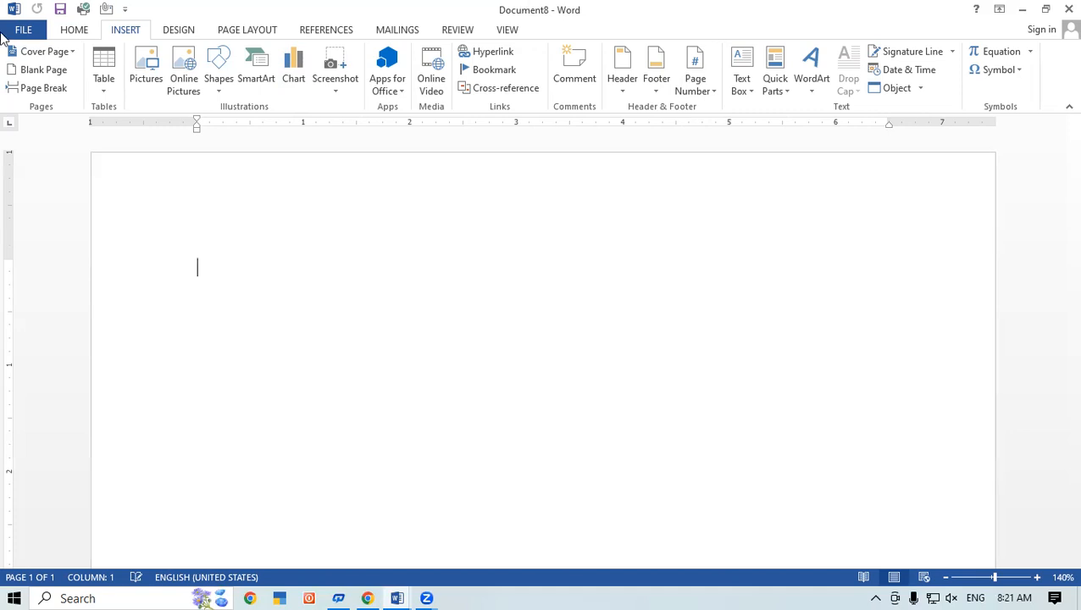
left_click(296, 71)
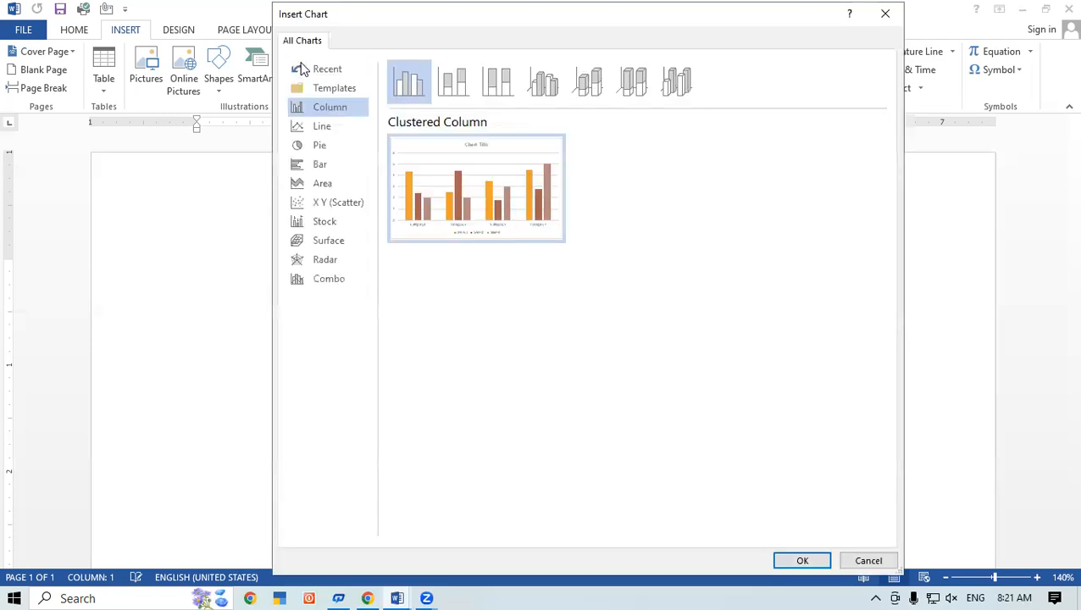
left_click(887, 17)
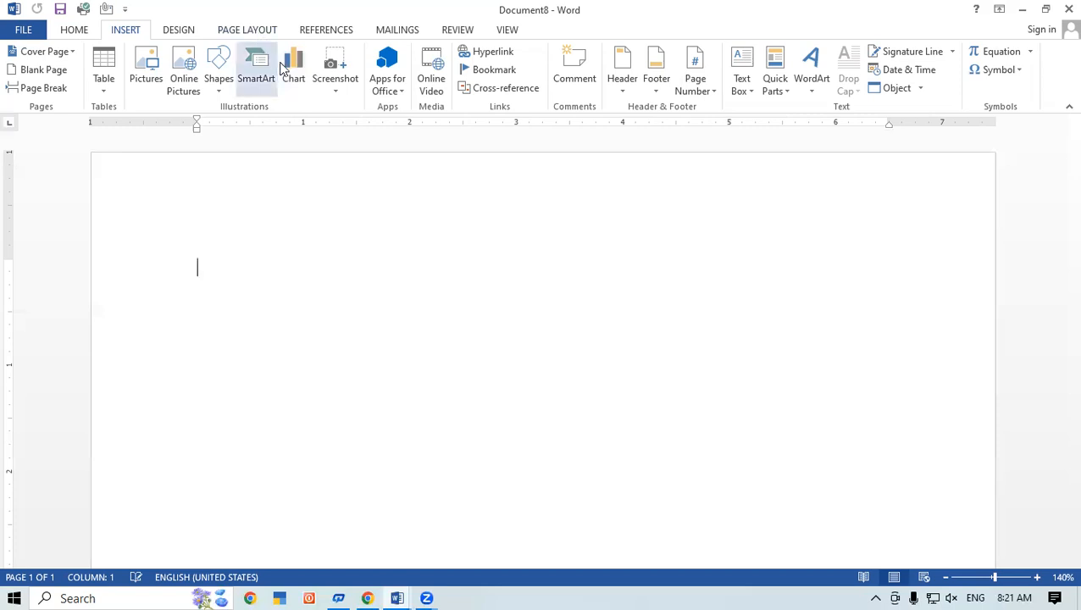
left_click(289, 76)
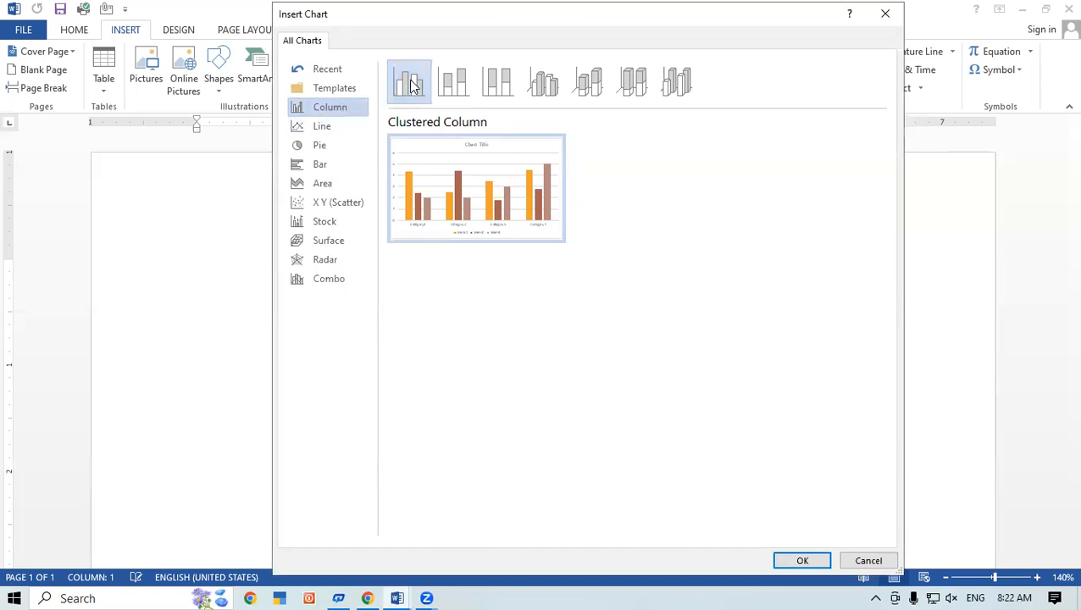
left_click(798, 562)
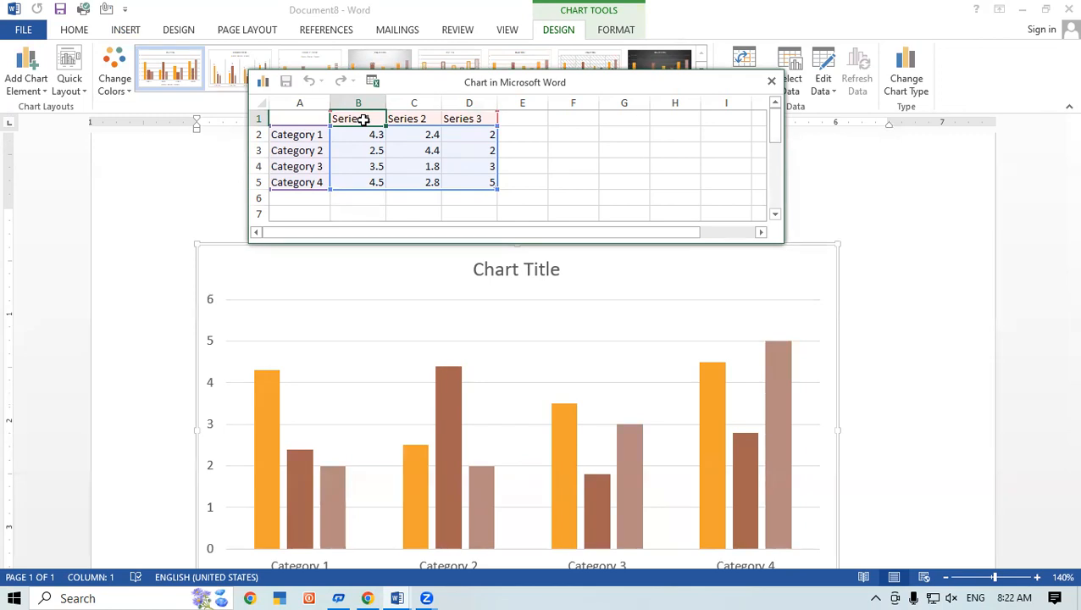
Rename the three series headings in the chart data as Padrauna, Ramkola and Kasia
type("Pad")
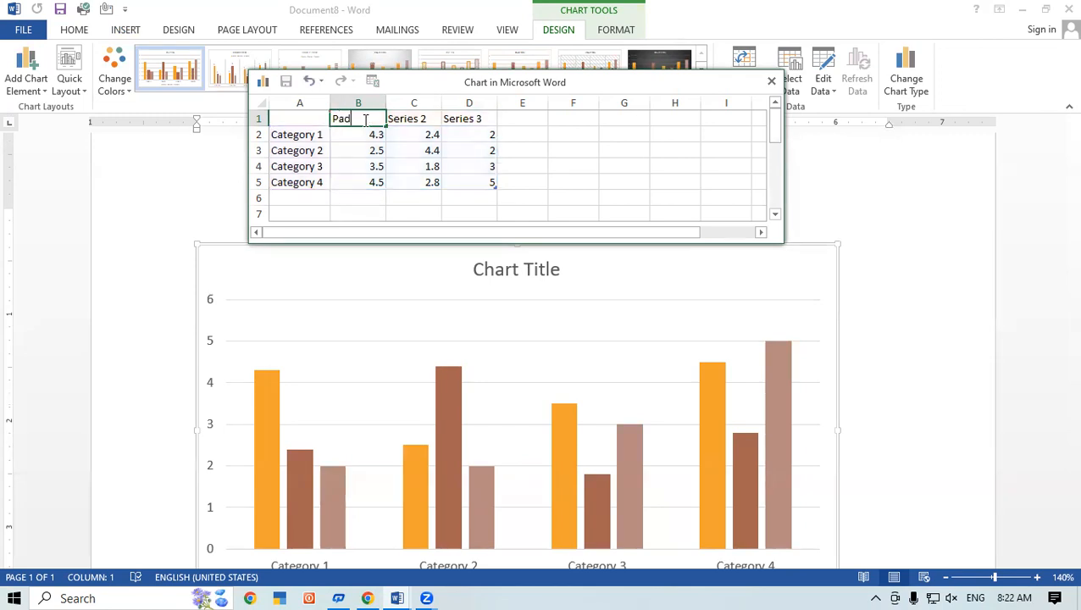
type("rauna")
left_click(423, 120)
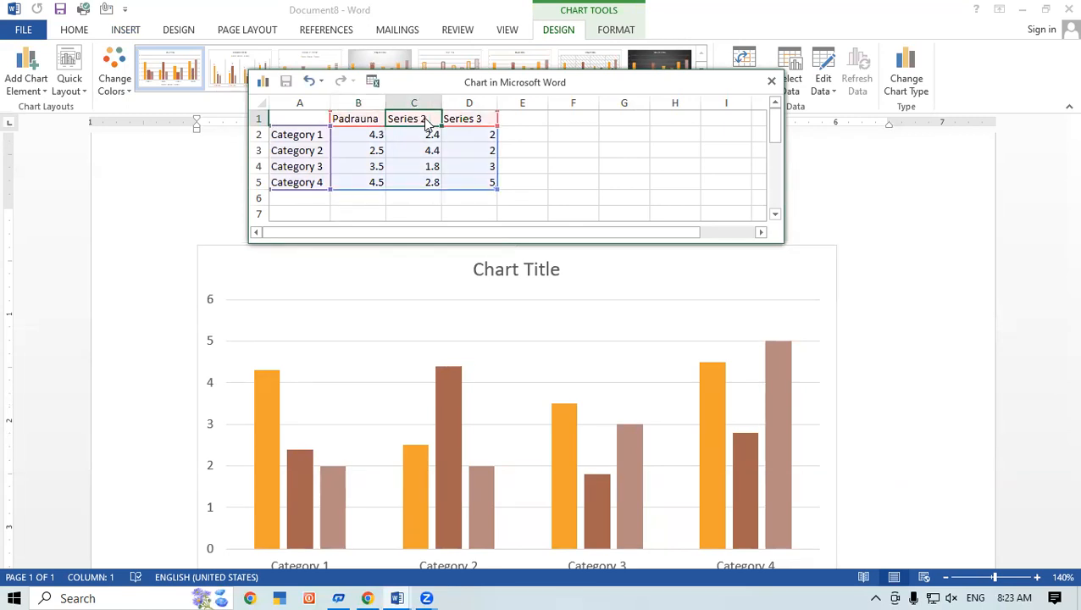
type("Ra")
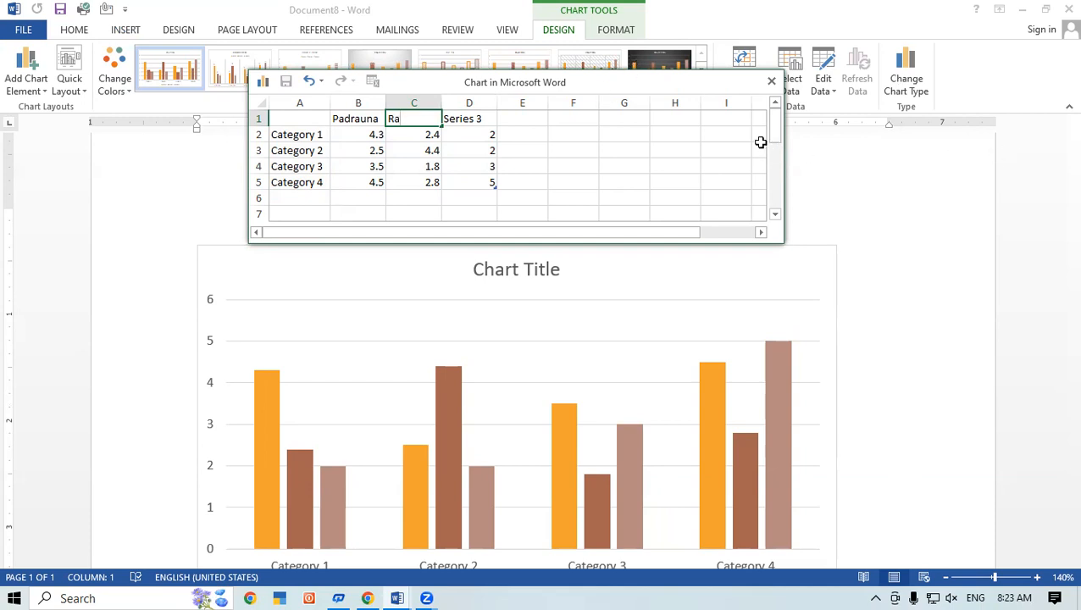
type("mkol")
type("a")
key("Tab")
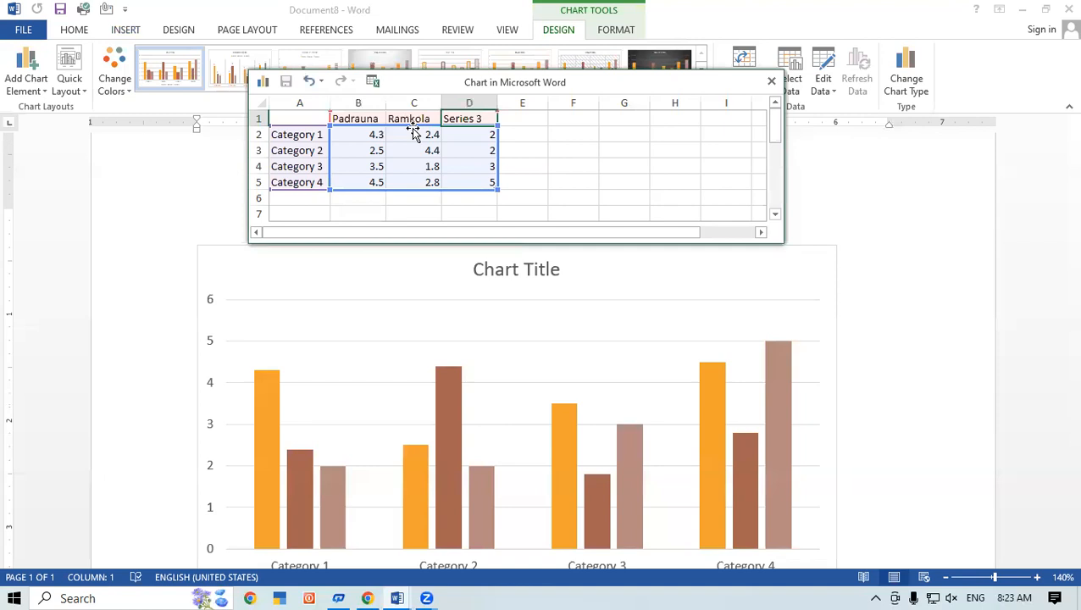
type("K")
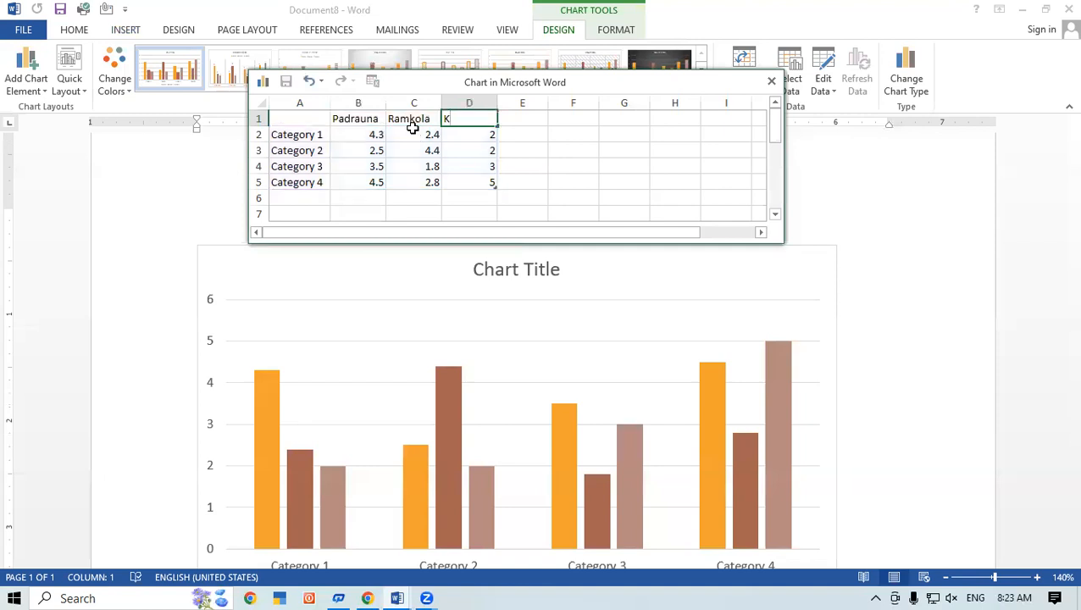
type("asia")
left_click(341, 136)
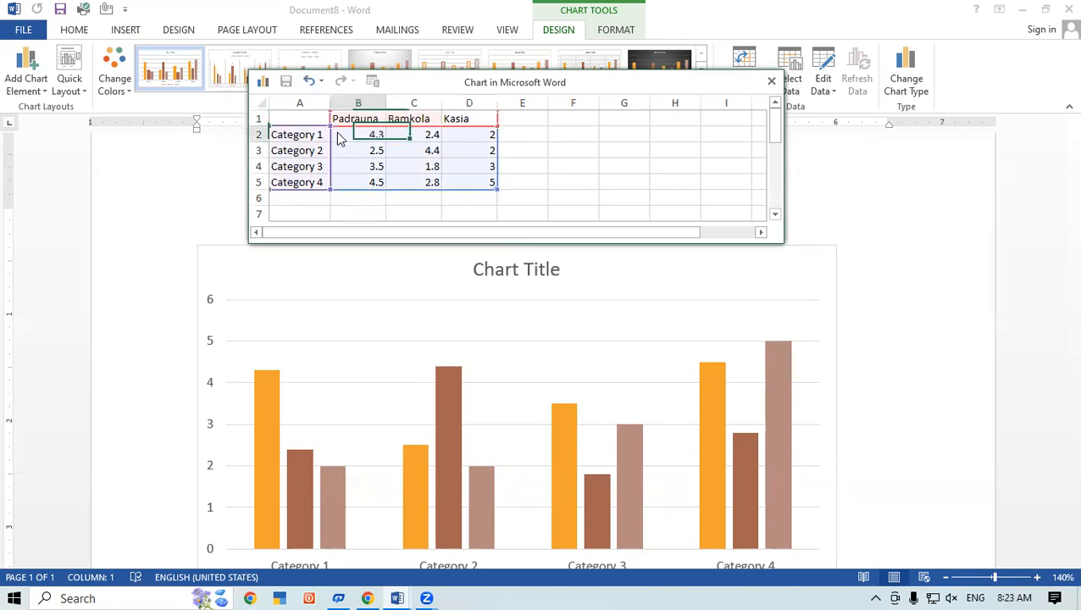
Rename the four chart categories as Keyboard, Mouse, CPU and Monitor
left_click(288, 137)
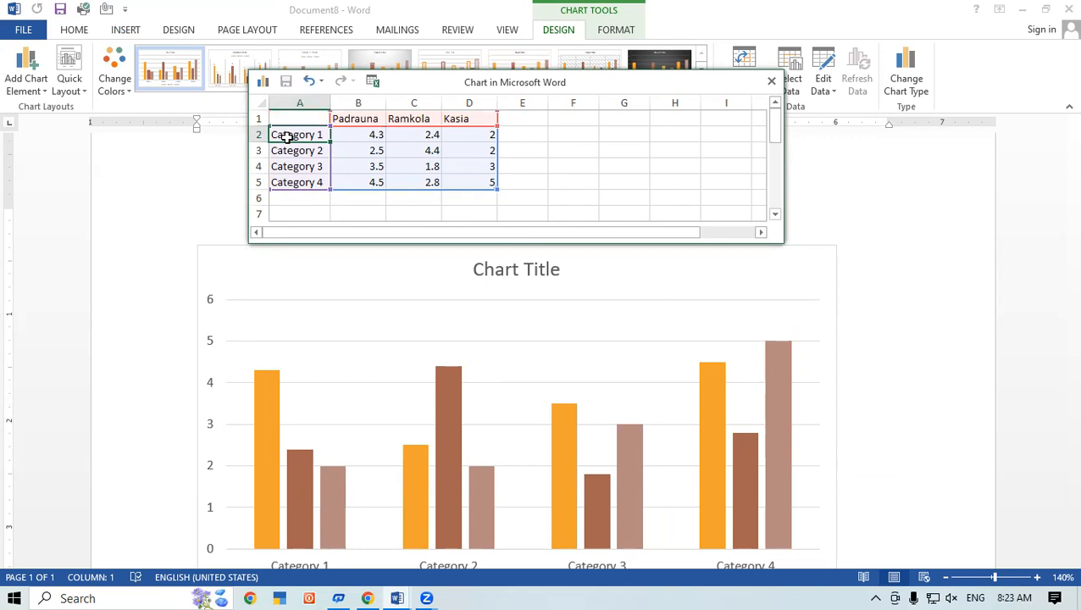
type("Keyboard")
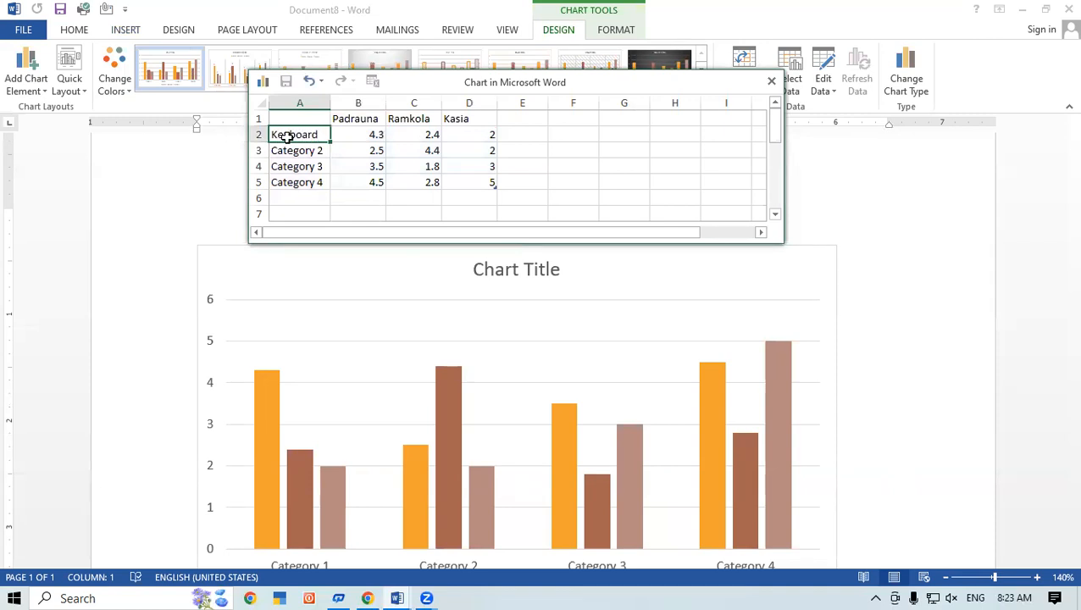
key("Return")
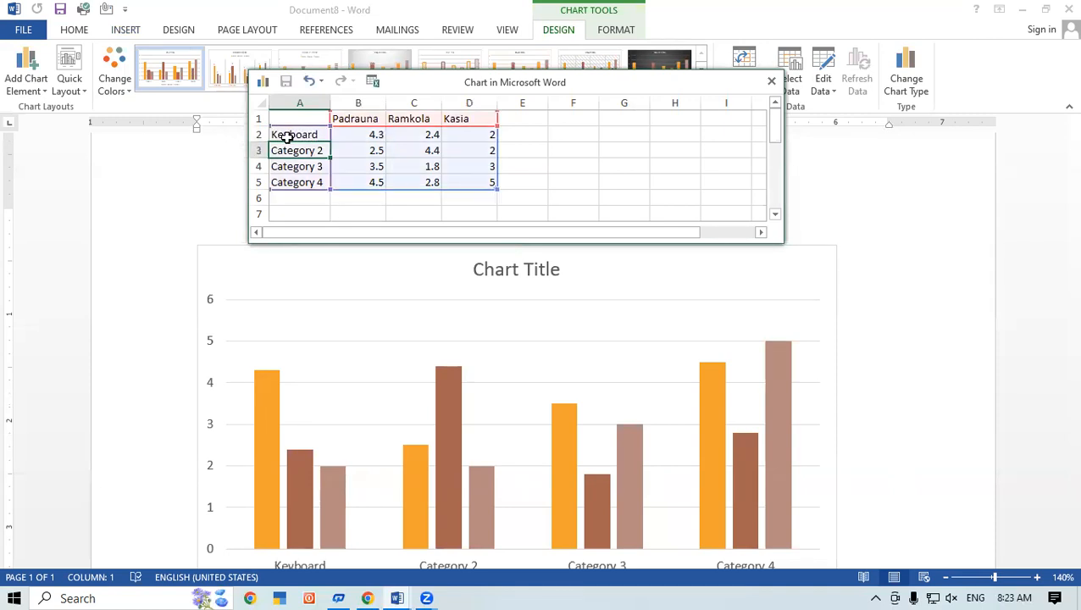
type("Mouse")
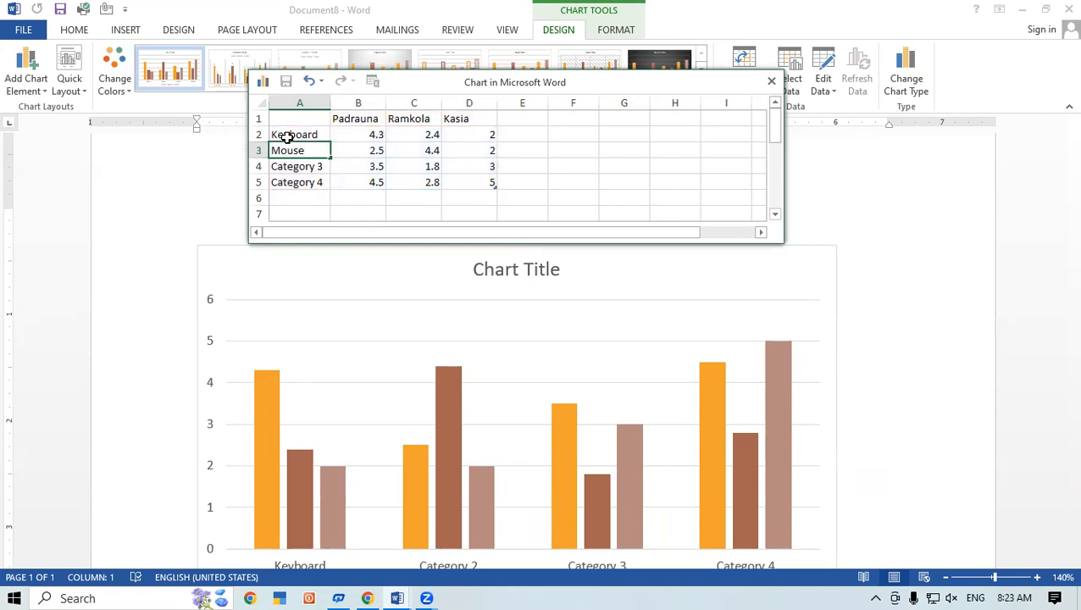
key("Return")
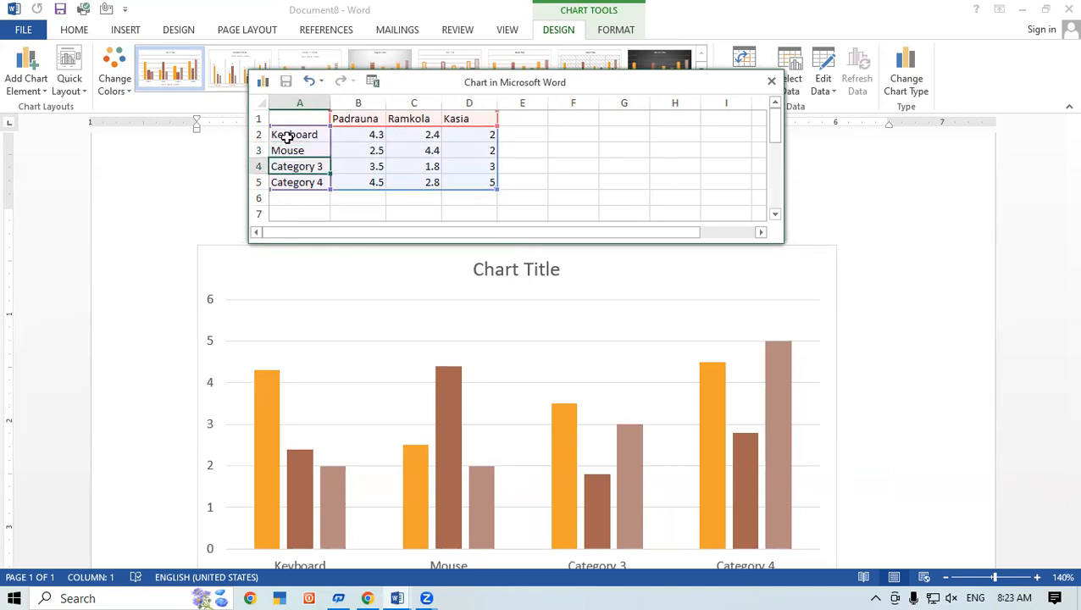
type("CPU")
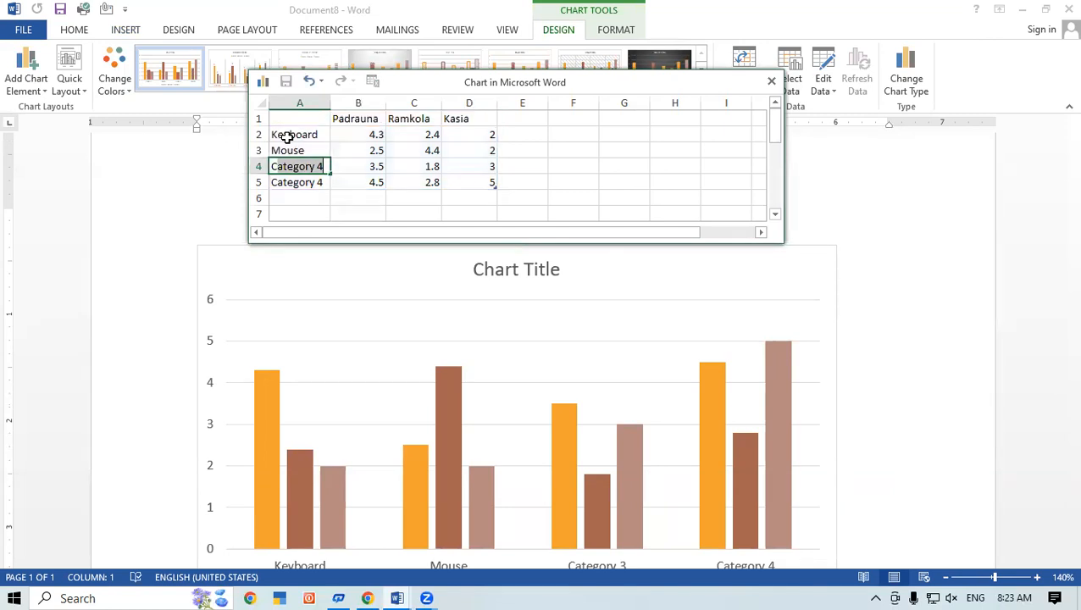
key("Return")
type("Monitor")
left_click(395, 150)
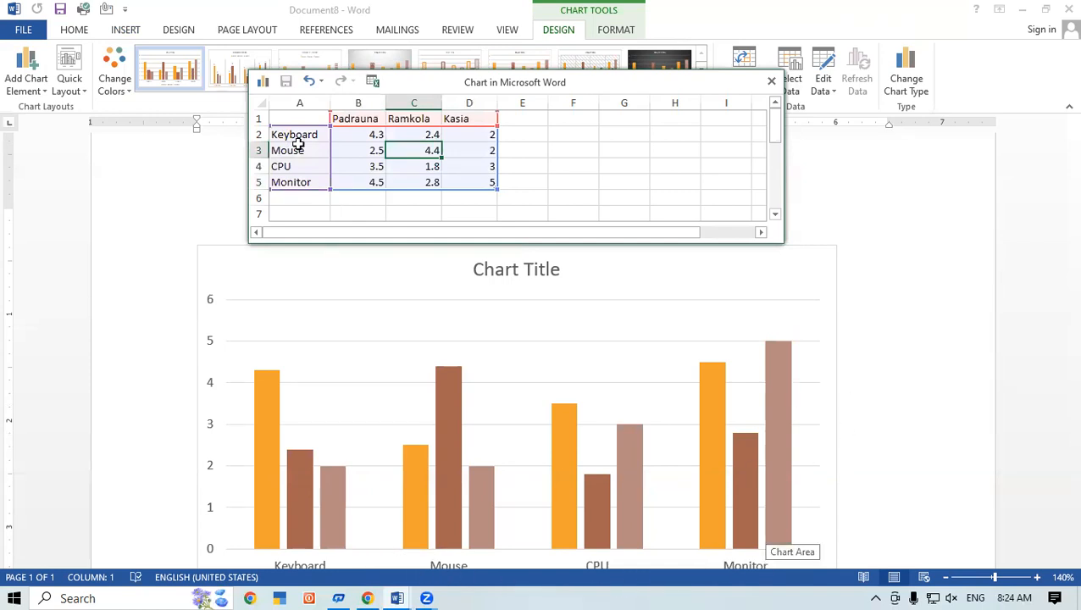
Set the Keyboard values to 5698 for Padrauna, 5623 for Ramkola and 6856 for Kasia, and Mouse's Kasia value to 5642
left_click(352, 137)
type("5698")
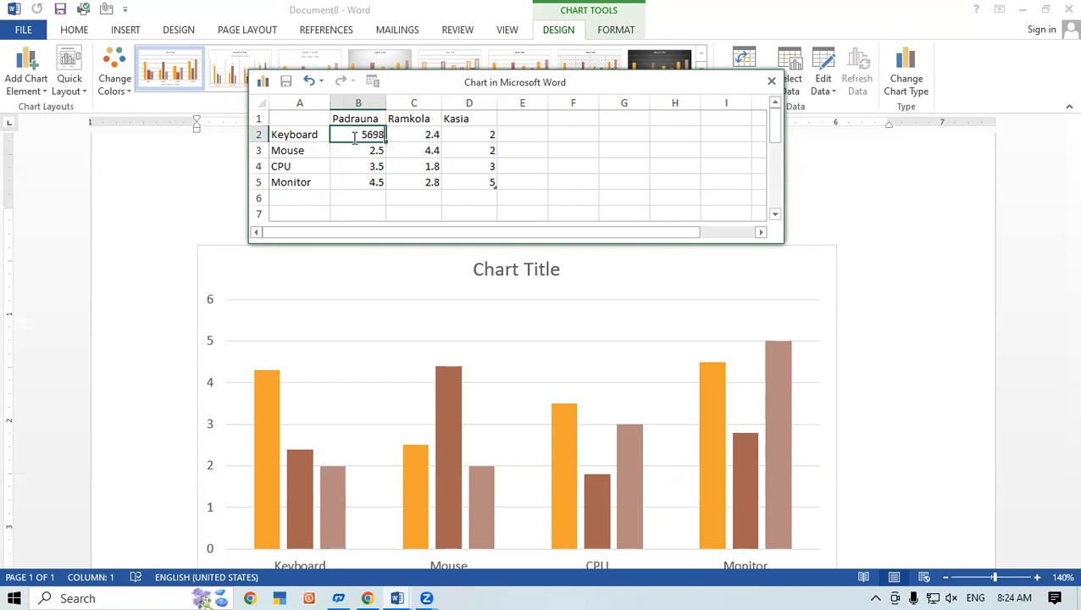
key("Tab")
type("5623")
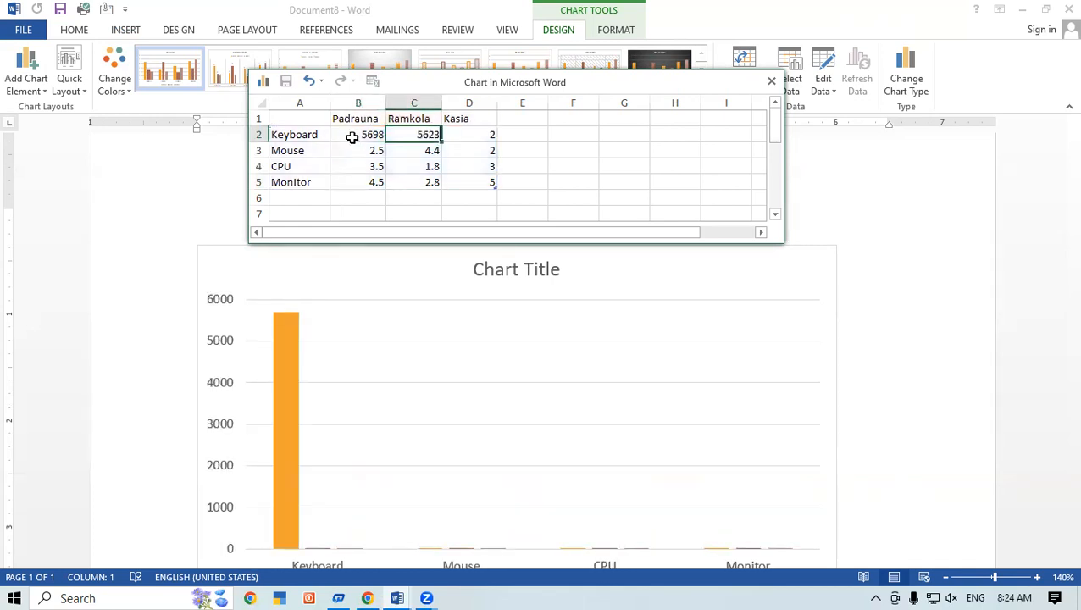
key("Tab")
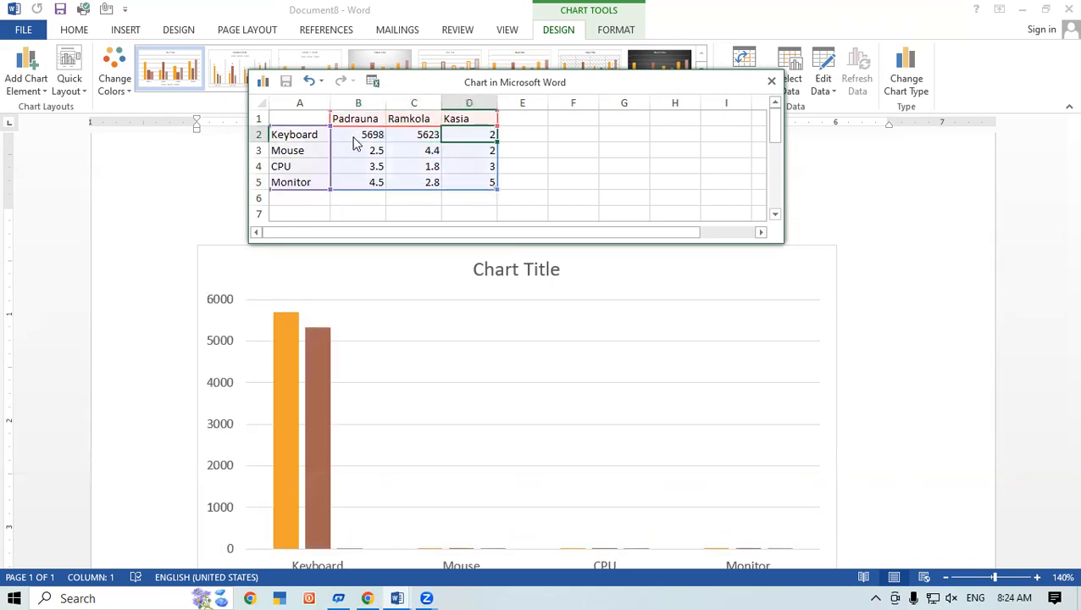
type("856")
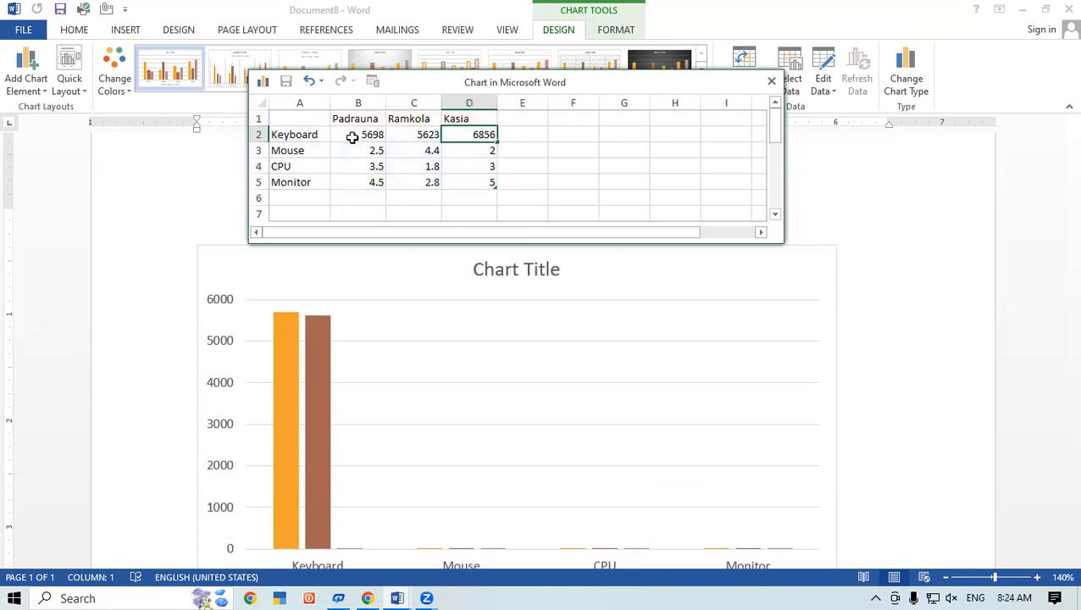
key("Return")
type("5642")
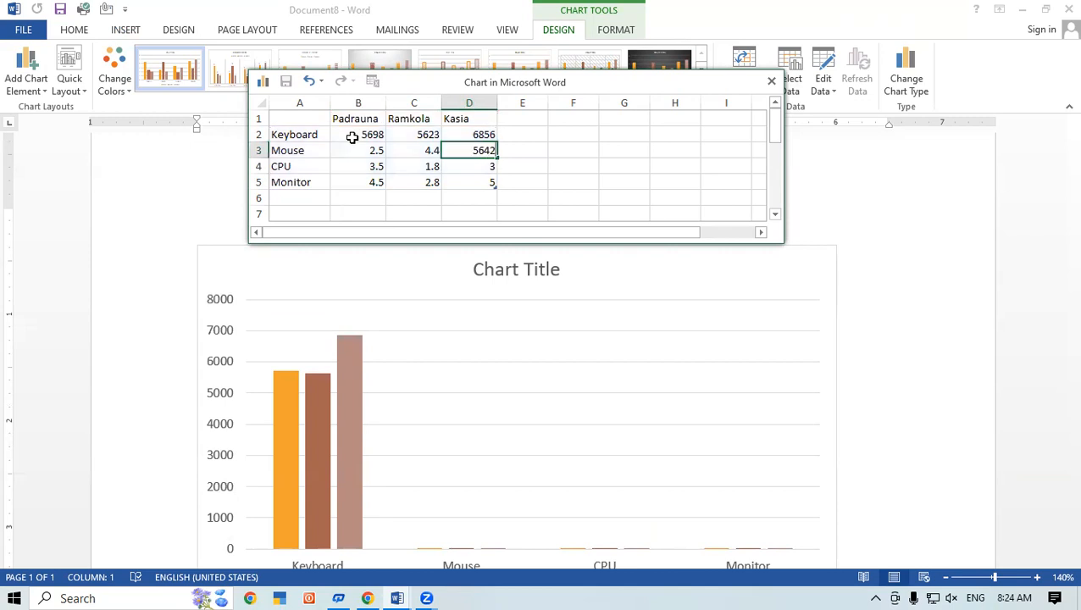
key("Tab")
type("6587")
key("BackSpace")
key("BackSpace")
key("BackSpace")
key("BackSpace")
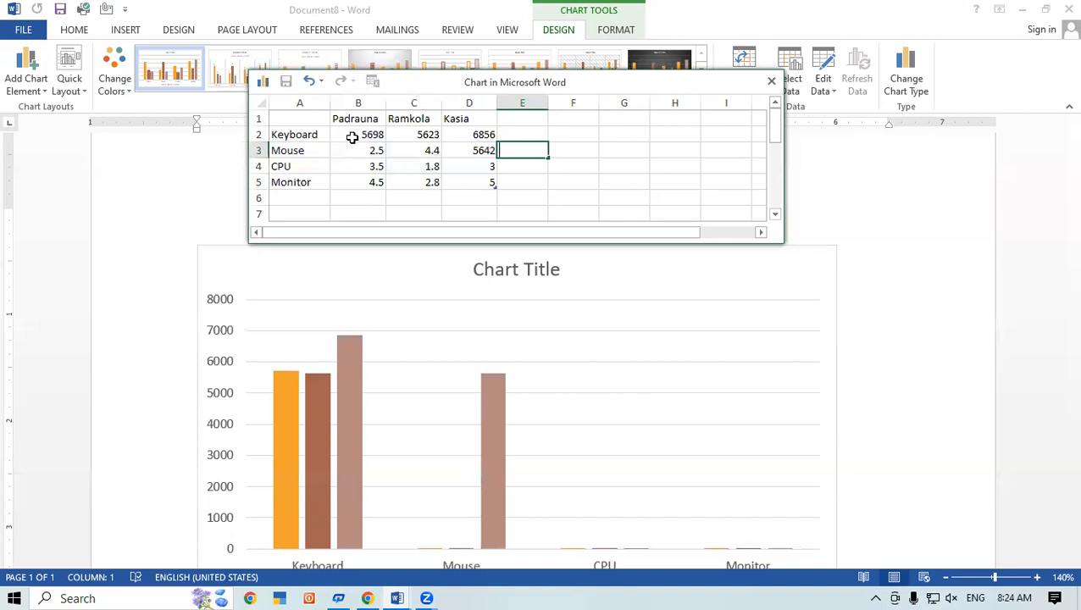
Set the Mouse values to 2563 for Ramkola and 4857 for Padrauna
key("Left")
key("Left")
type("2563")
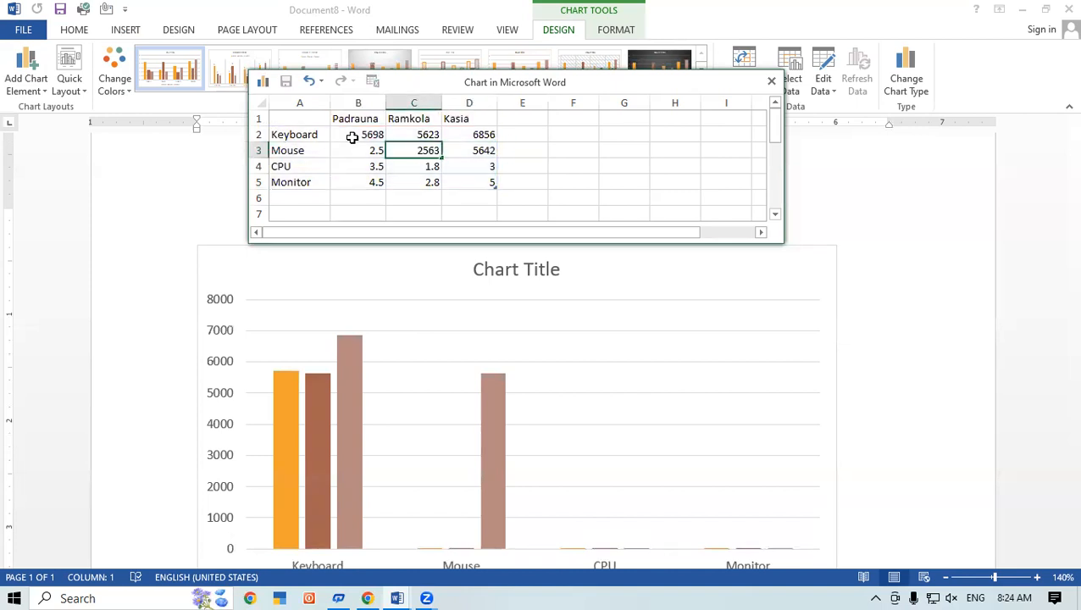
left_click(355, 147)
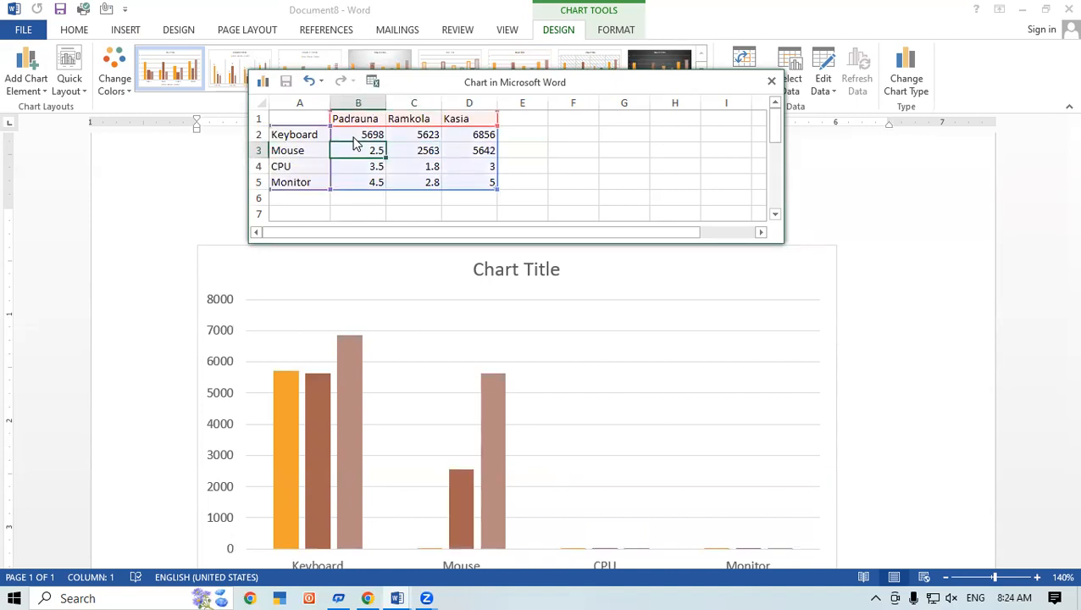
type("4857")
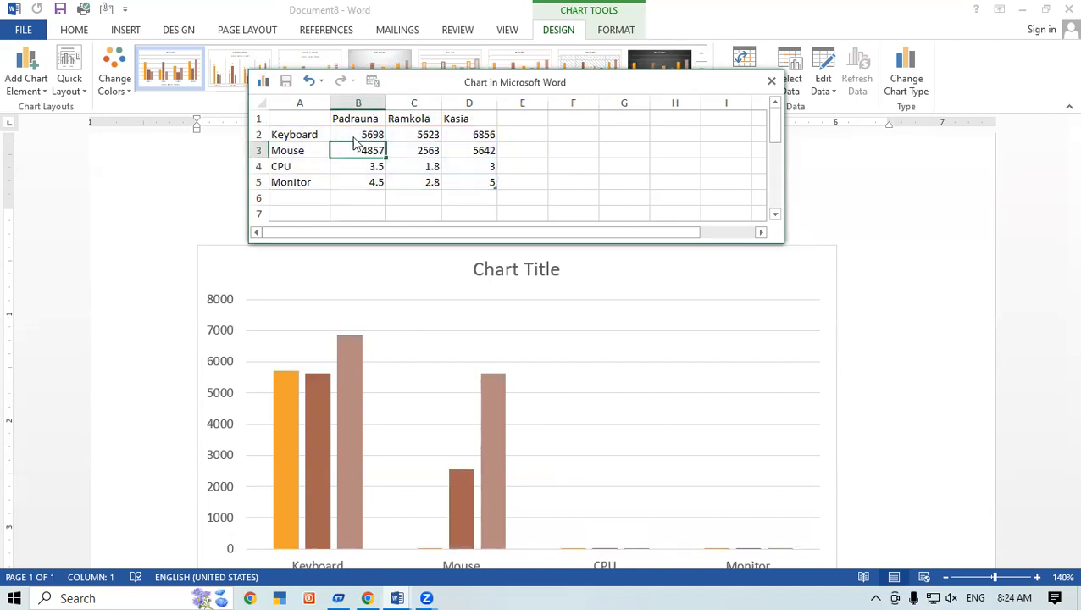
key("Return")
Set the CPU values to 3256 for Padrauna, 4512 for Ramkola and 239 for Kasia
type("3256")
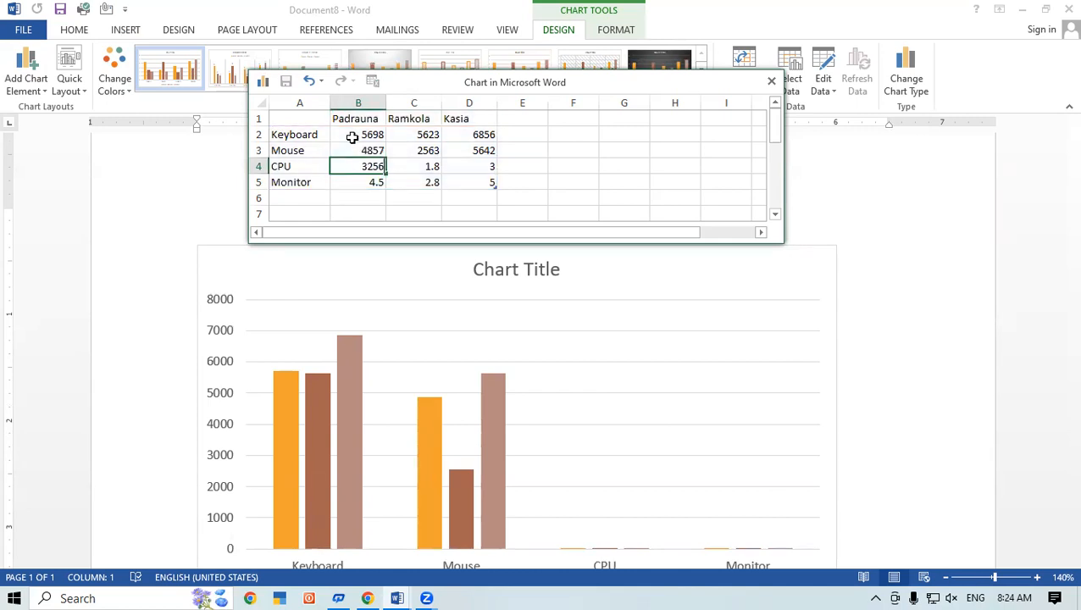
key("Tab")
type("4512")
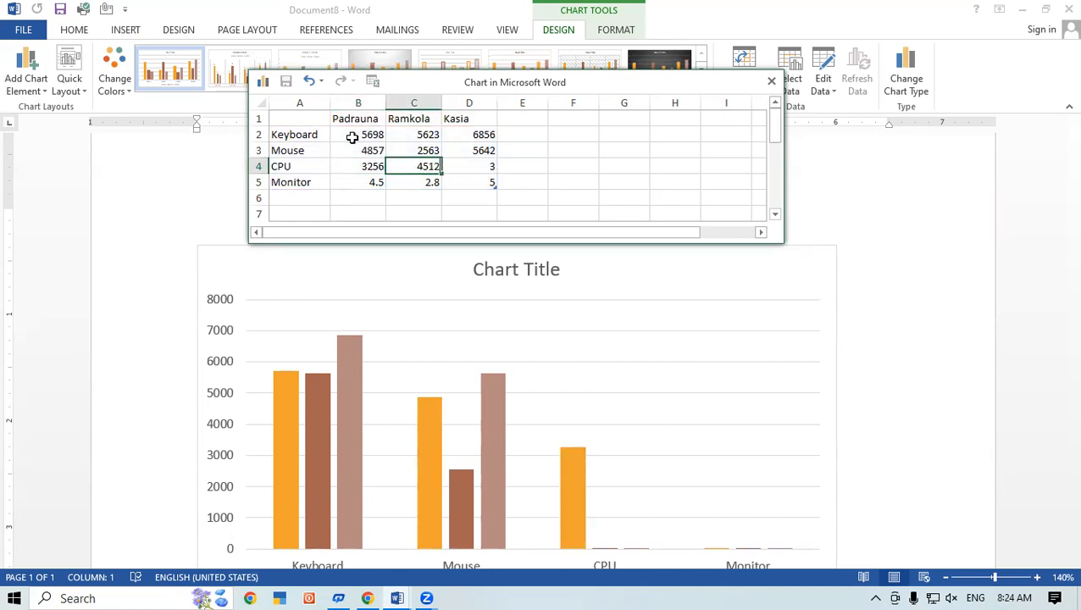
key("Tab")
type("239")
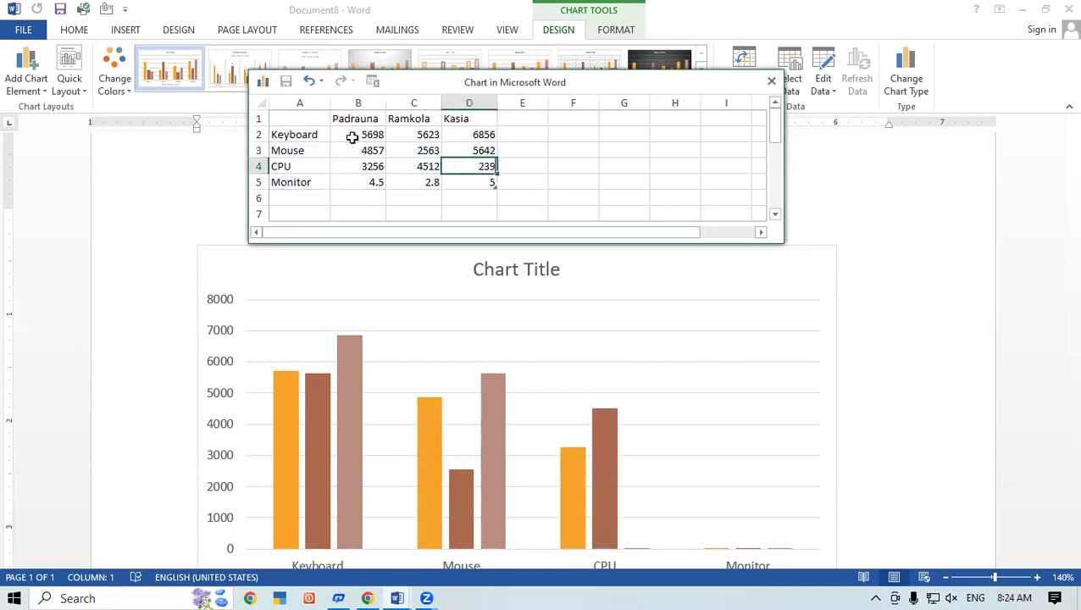
key("Tab")
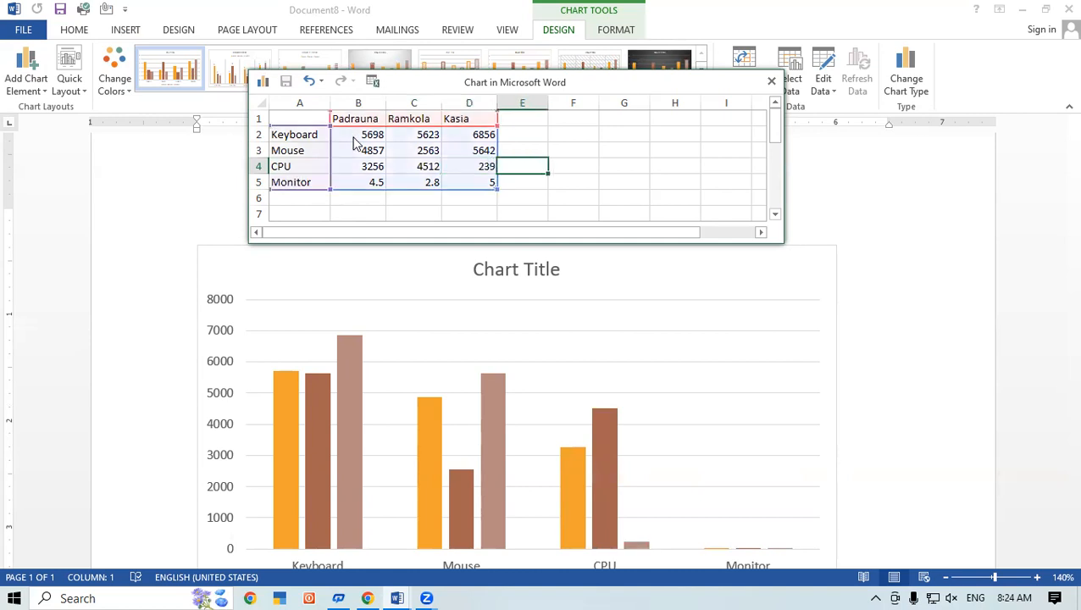
Set the Monitor values to 2593 for Padrauna, 85200 for Ramkola and 2654 for Kasia
key("Left")
key("Left")
key("Left")
key("Down")
type("2593")
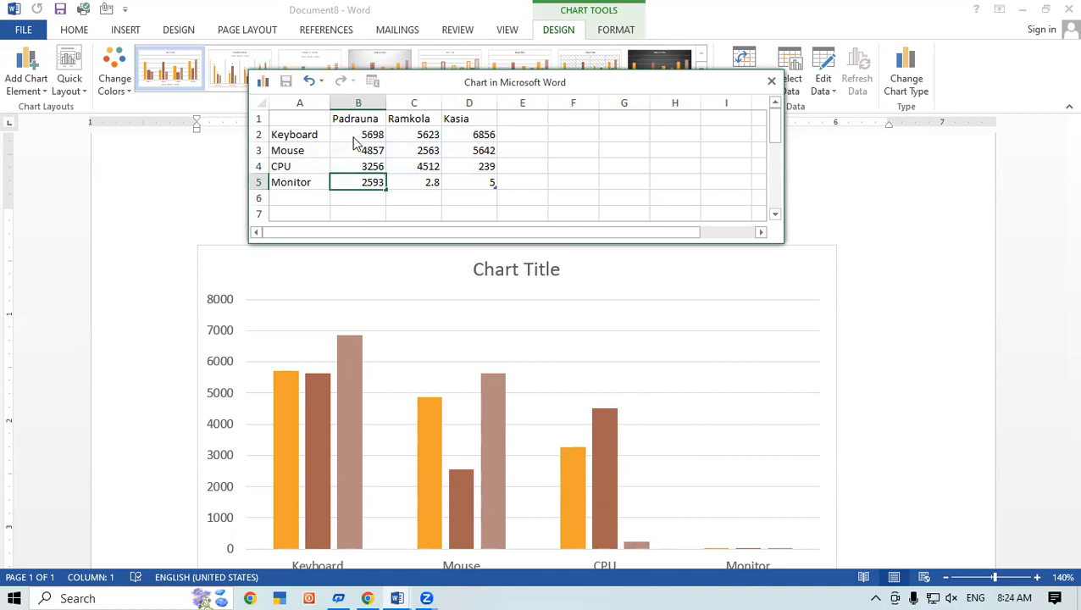
key("Tab")
type("85200")
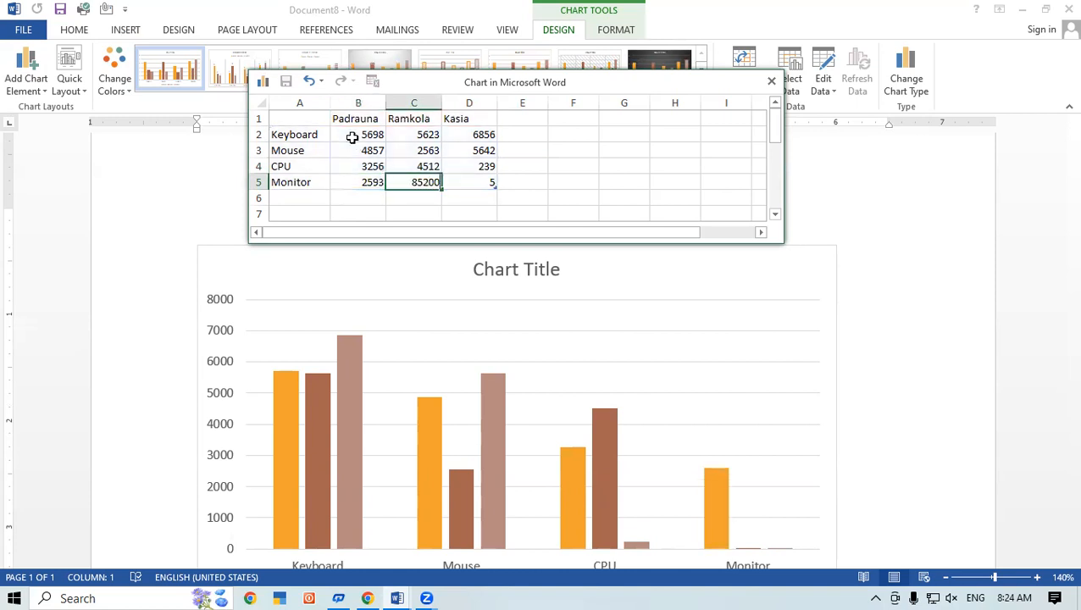
key("Tab")
type("2654")
key("Return")
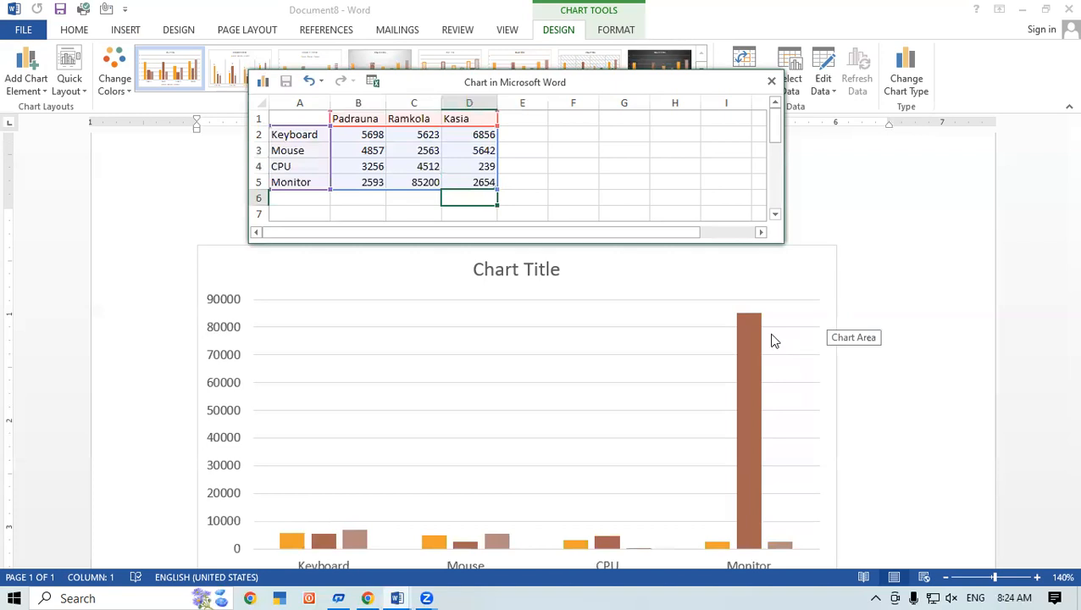
Set Monitor's Ramkola value to 7000 in the chart data and leave the data sheet
left_click(417, 181)
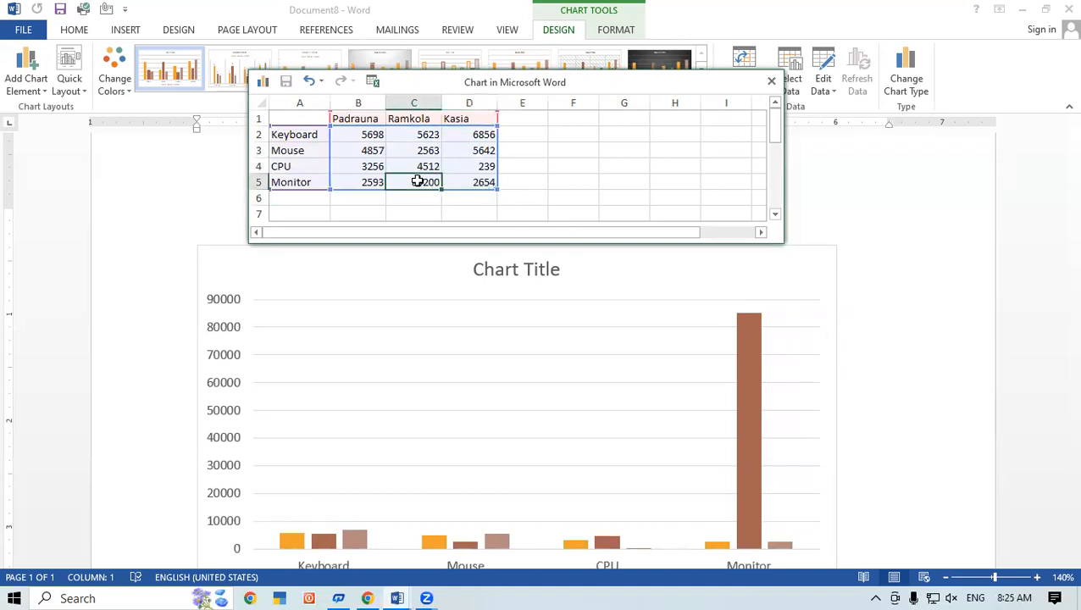
type("7000")
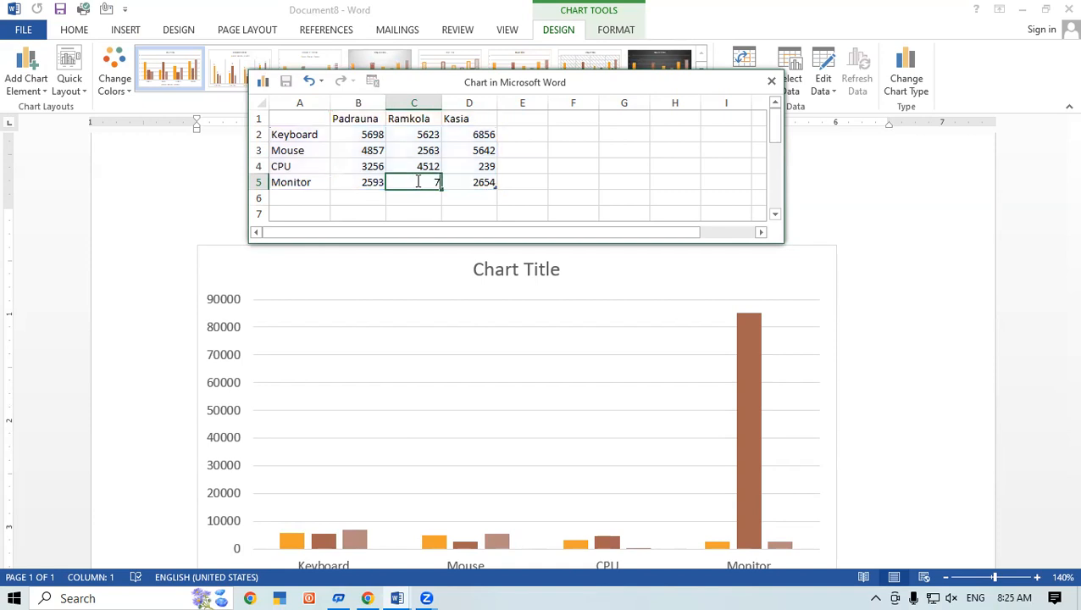
key("Return")
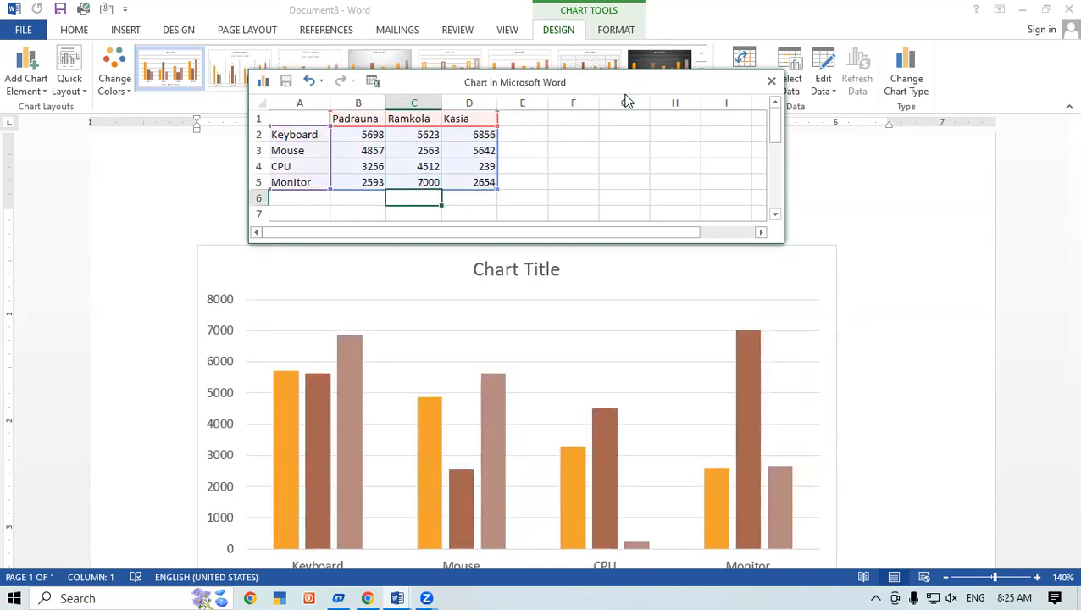
left_click(1053, 480)
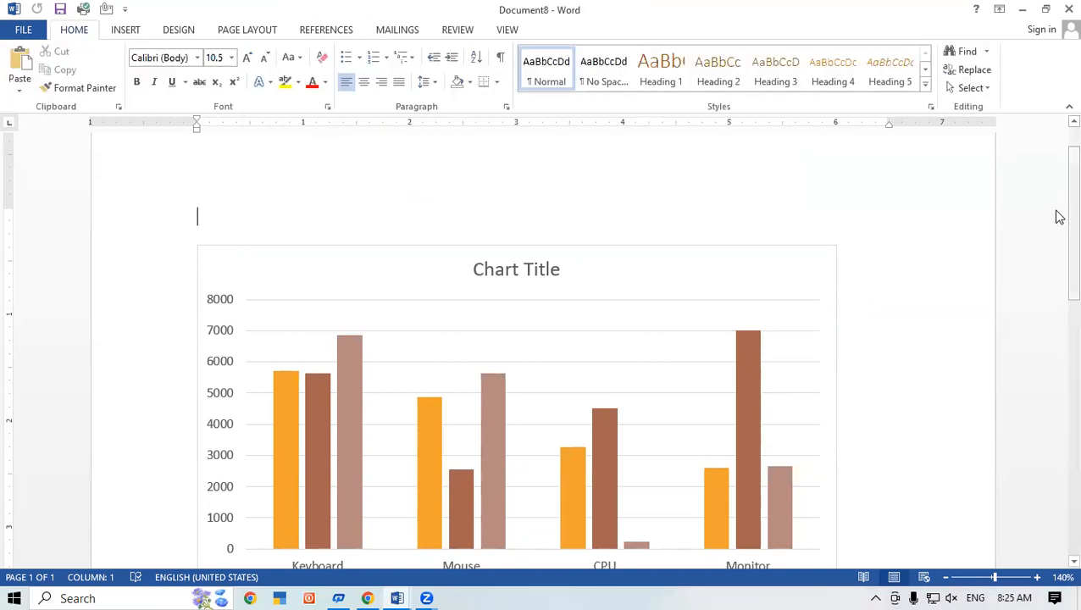
left_click_drag(1072, 210, 1058, 243)
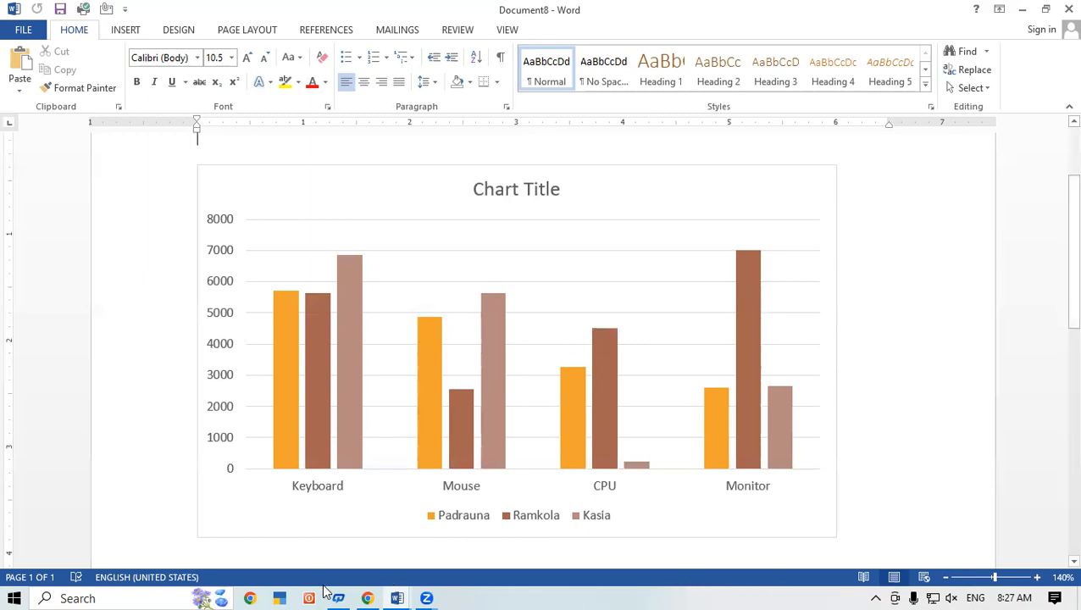
Change the chart's title to "Sales Report"
mouse_move(411, 591)
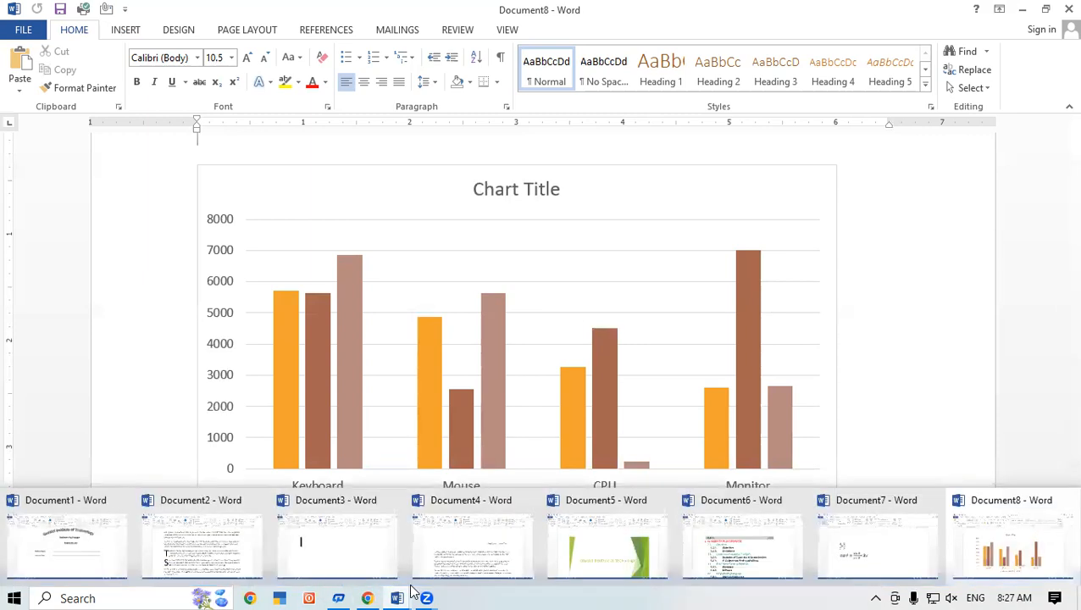
left_click(1038, 555)
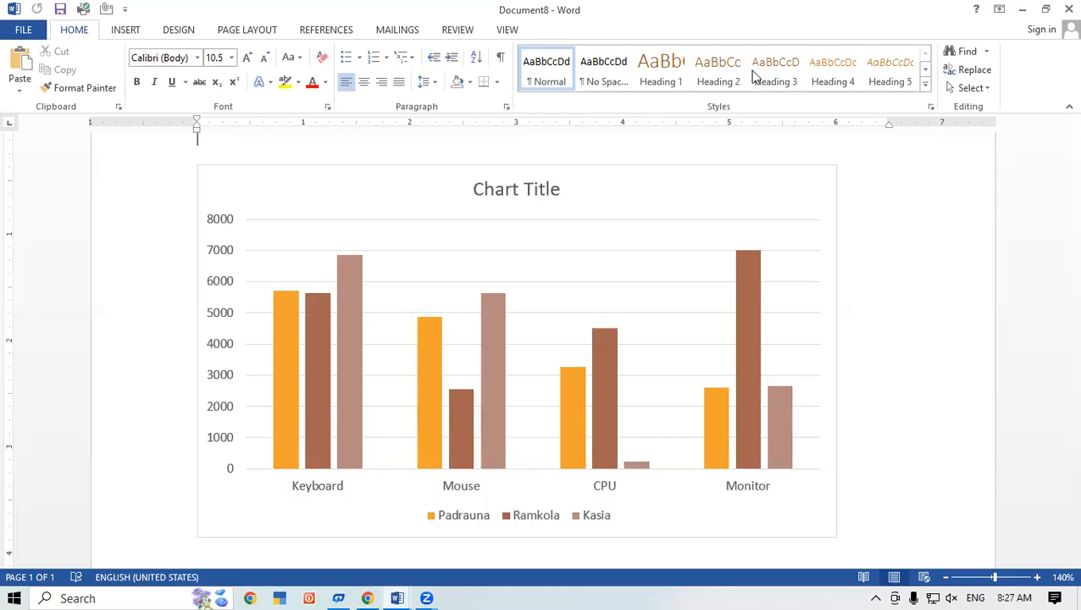
left_click(771, 175)
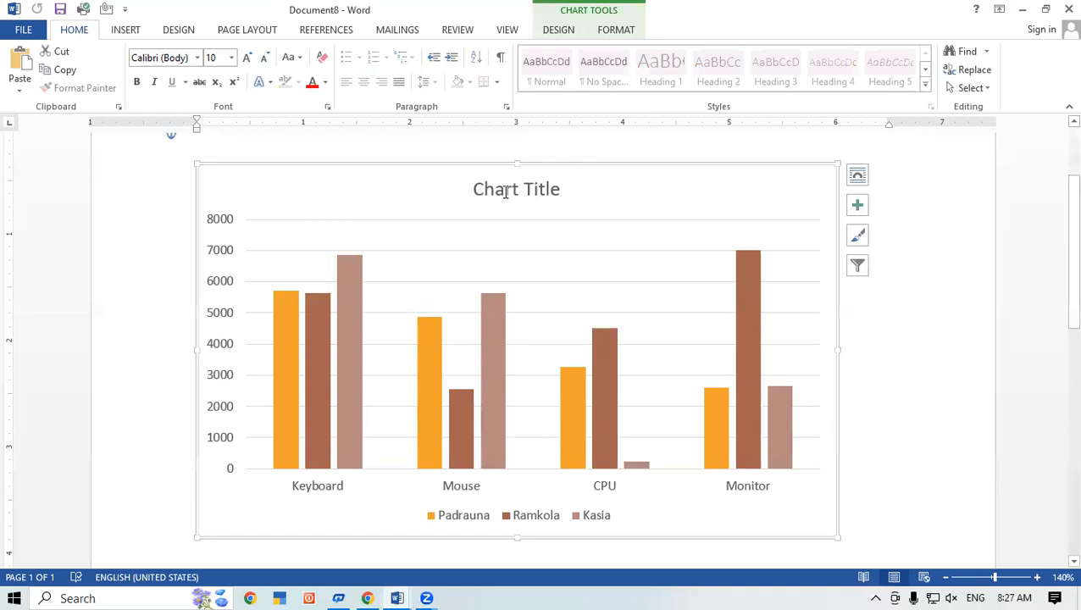
left_click(478, 188)
left_click_drag(471, 189, 566, 194)
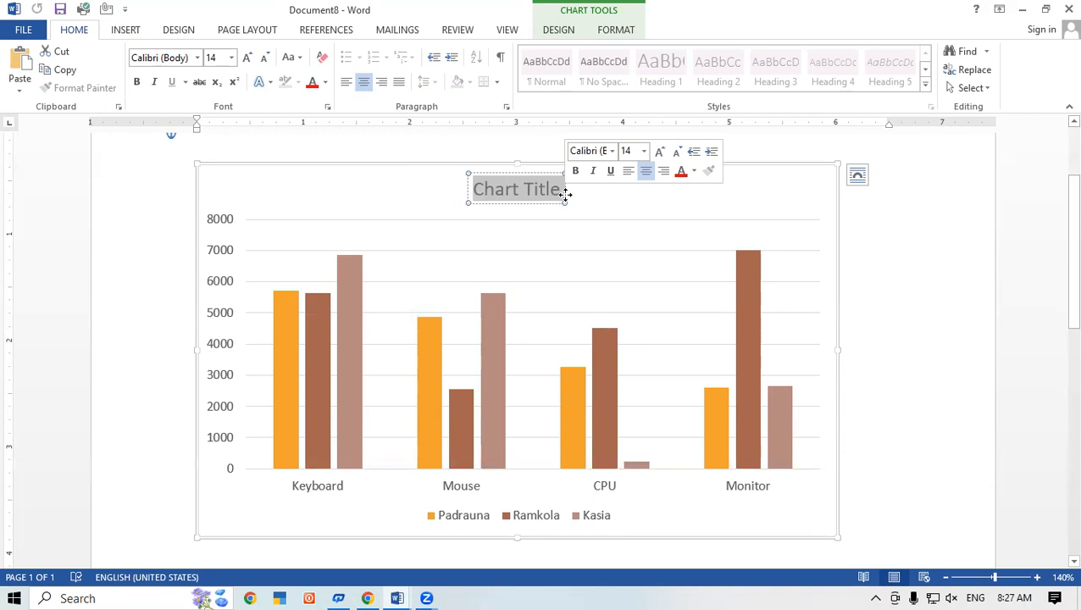
type("S")
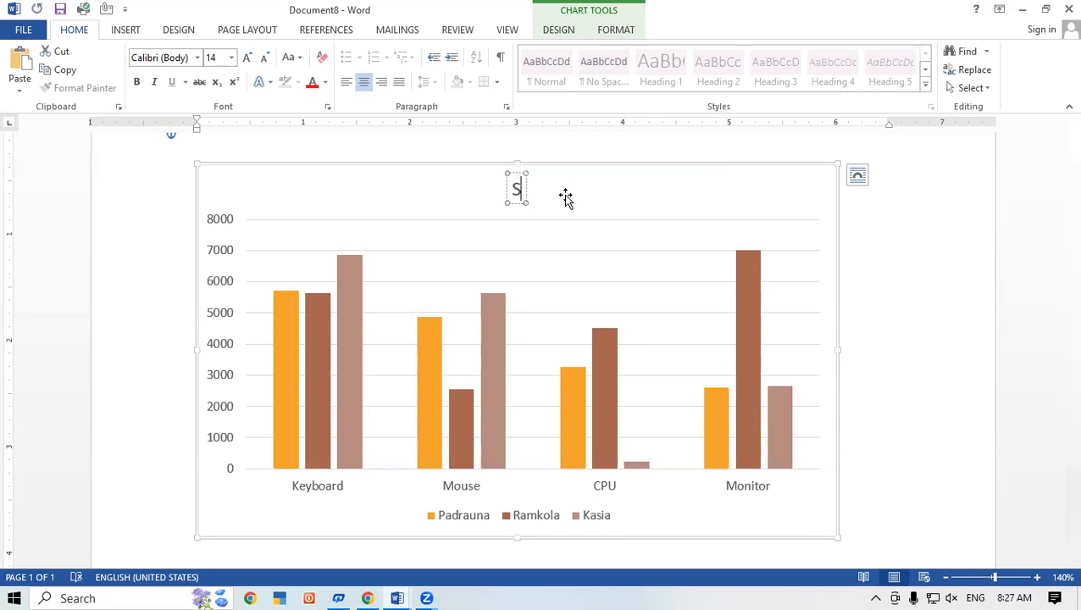
type("ales")
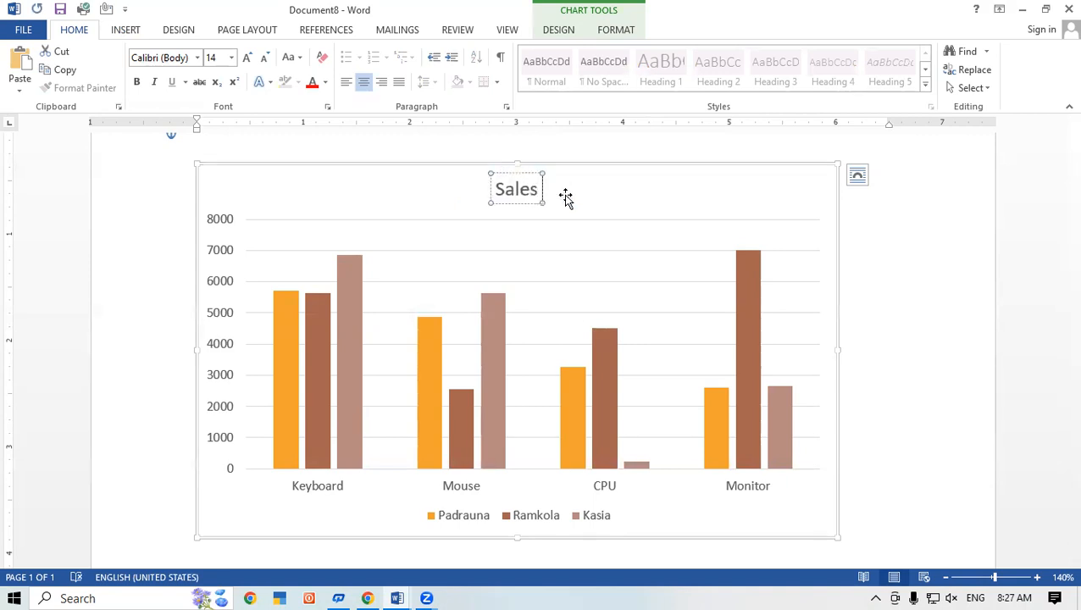
type(" Rep")
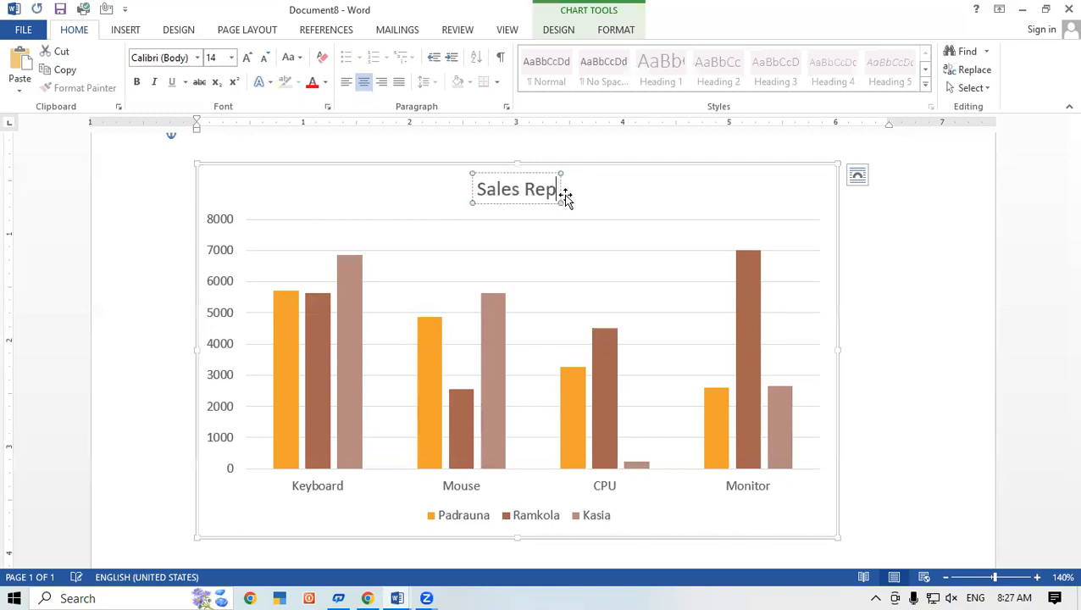
type("ort")
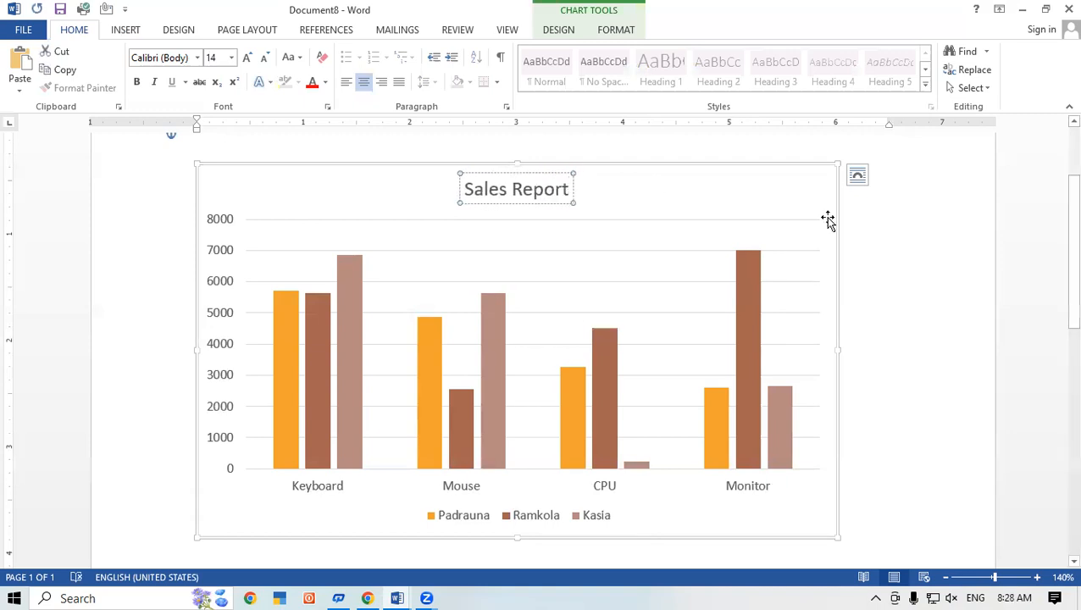
left_click(862, 217)
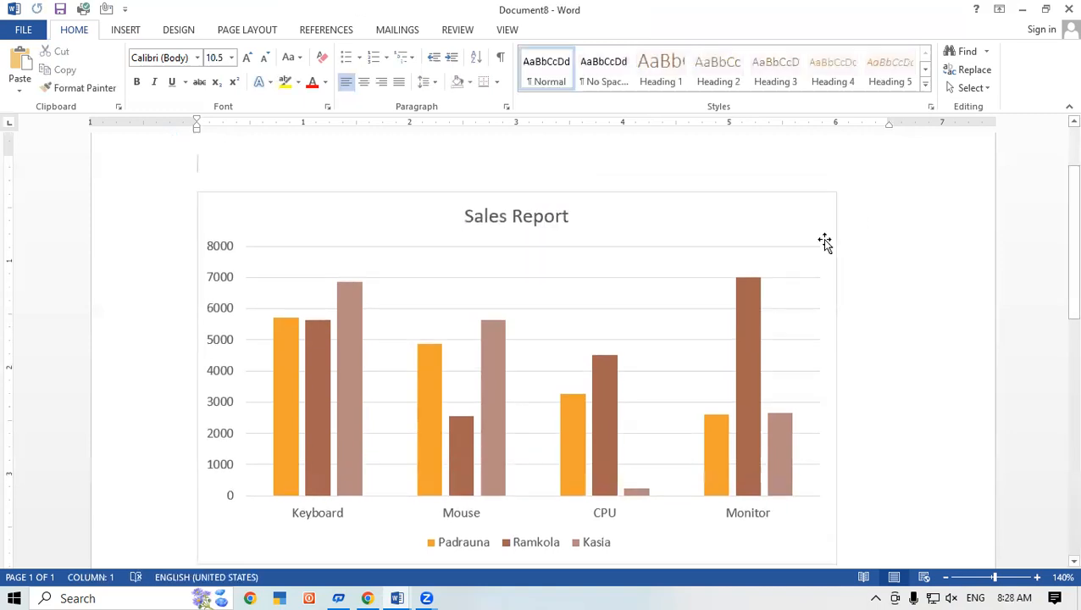
Apply the chart style with vertical data labels above the columns and the legend under the title
scroll(623, 162, "down", 1)
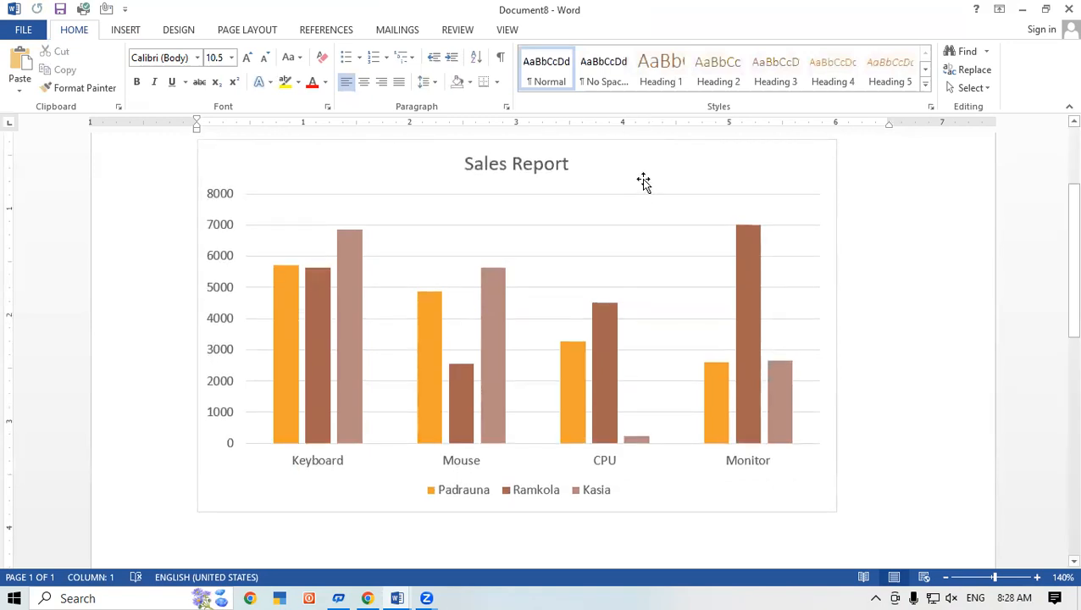
left_click(644, 181)
left_click(559, 32)
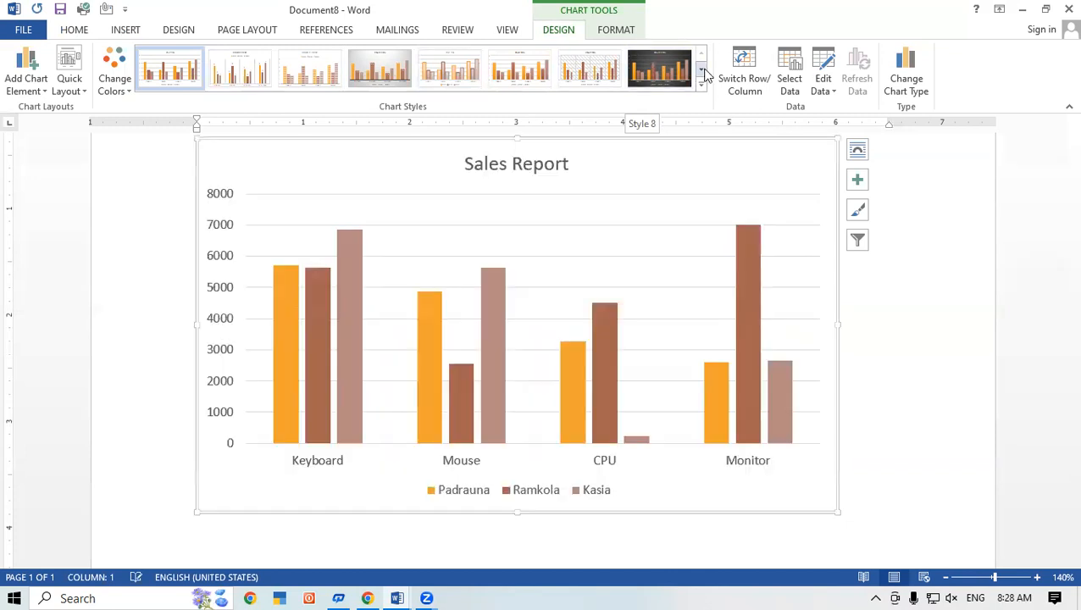
left_click(701, 69)
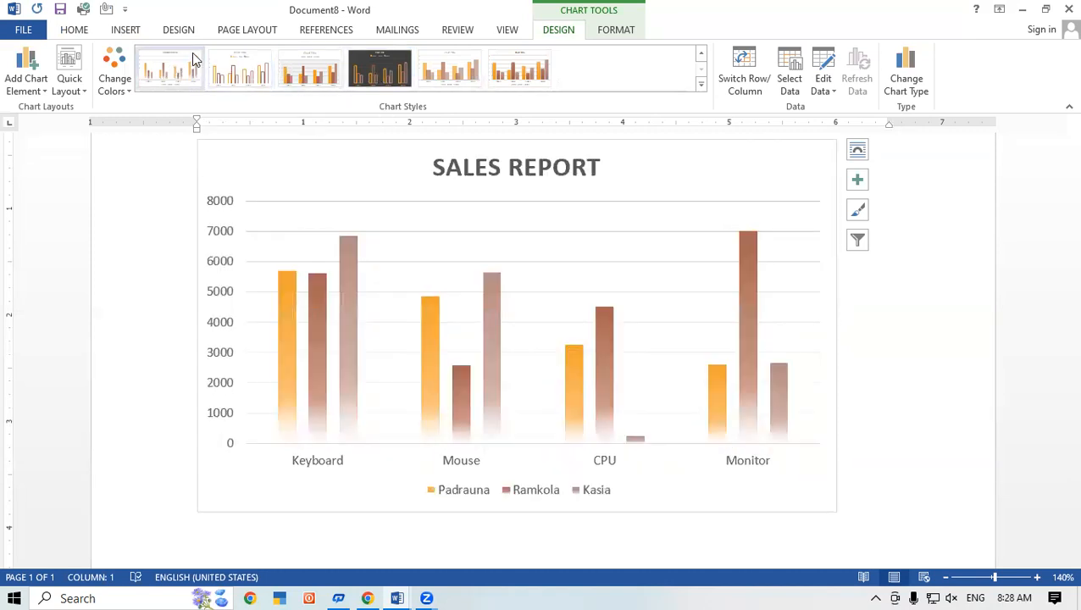
left_click(701, 54)
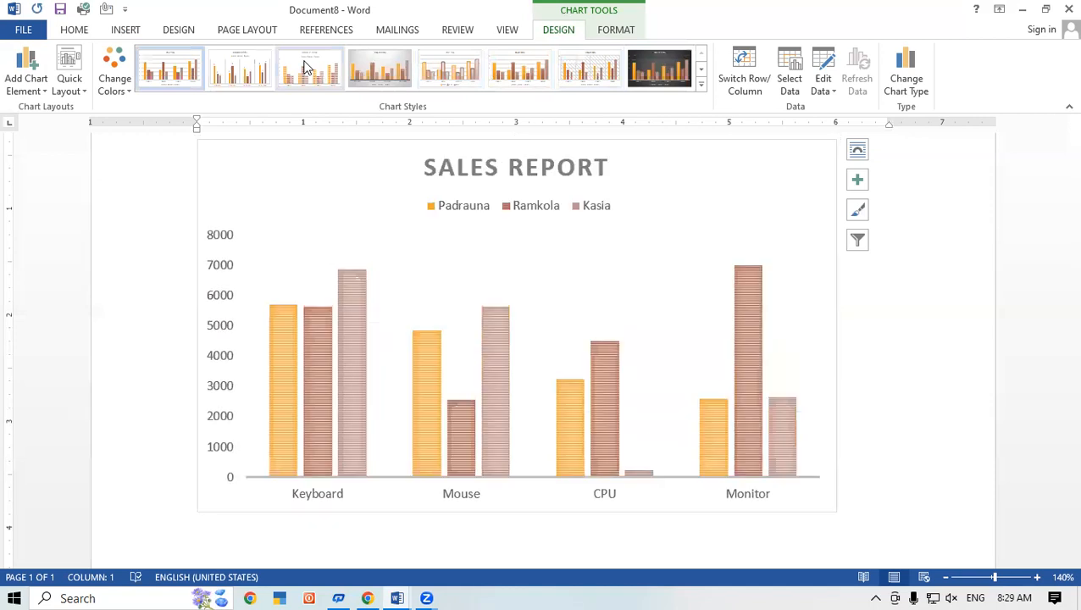
left_click(225, 69)
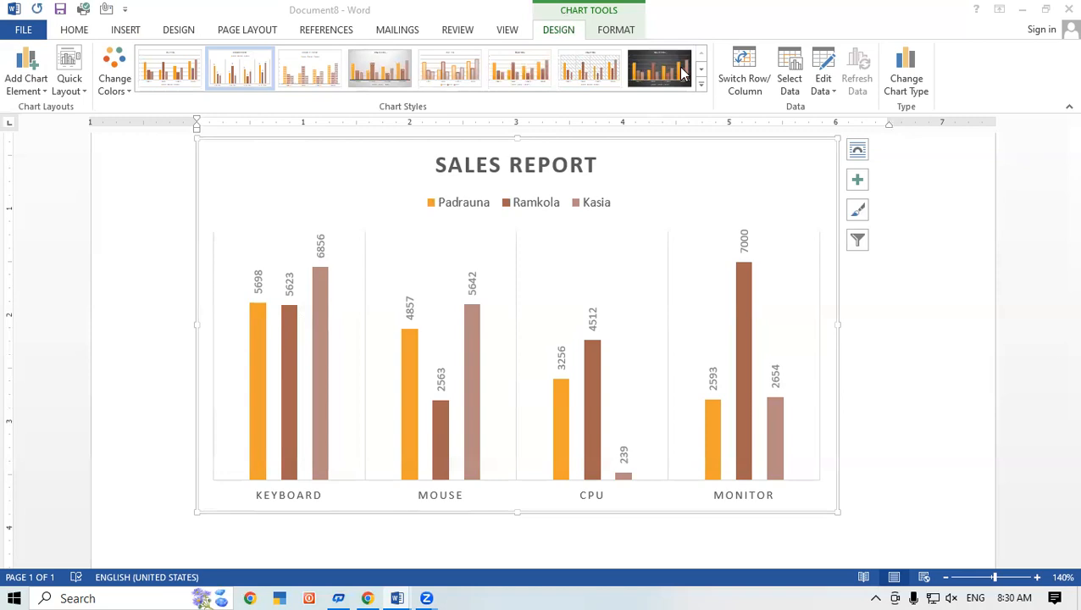
Reopen the chart data and set Keyboard's Padrauna value to 50000
left_click(818, 95)
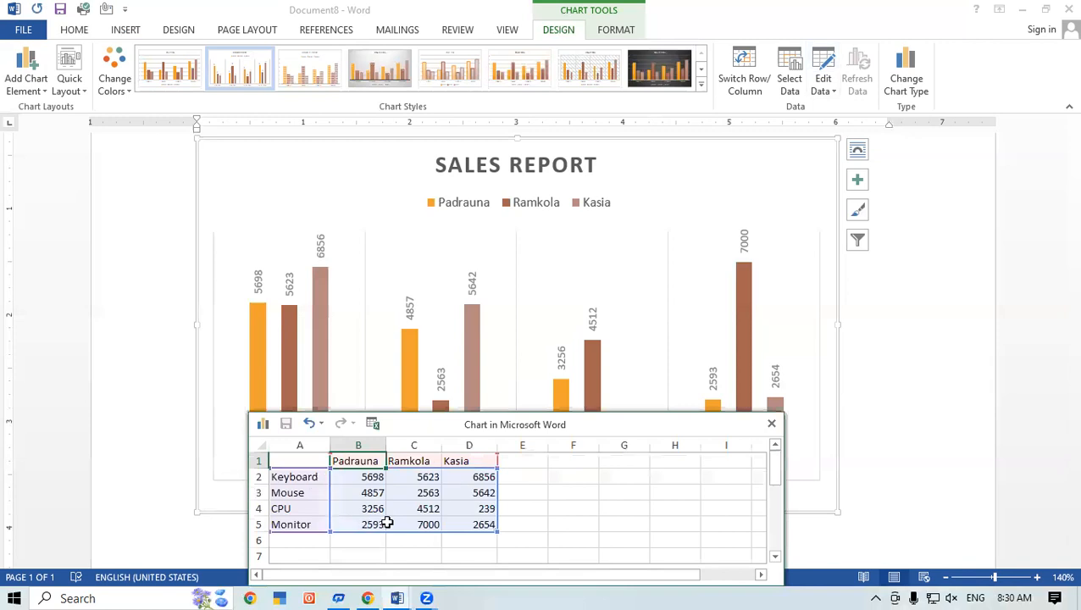
left_click(360, 478)
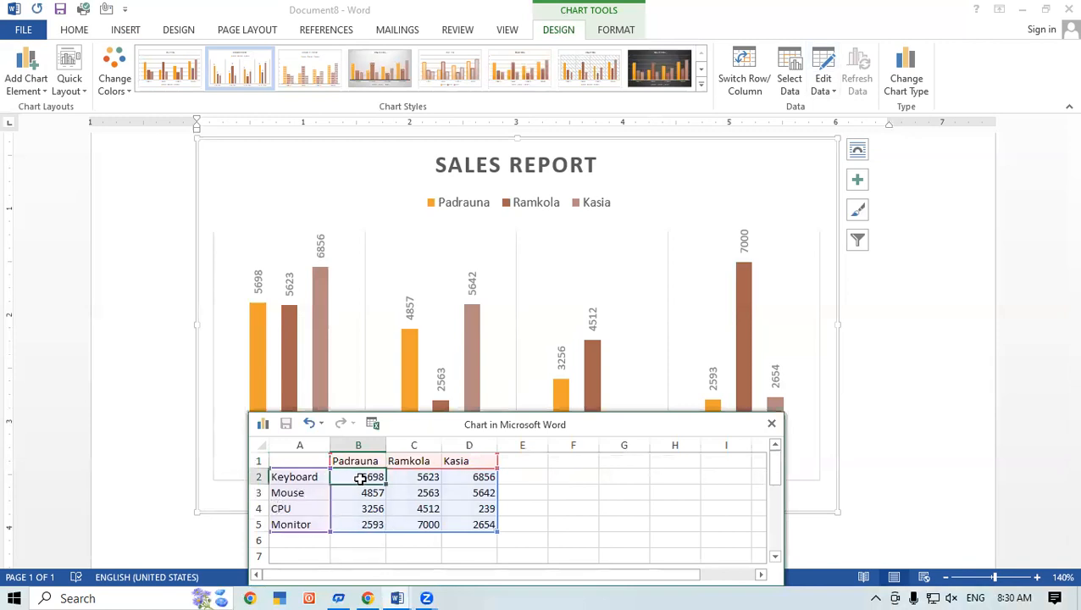
type("5000")
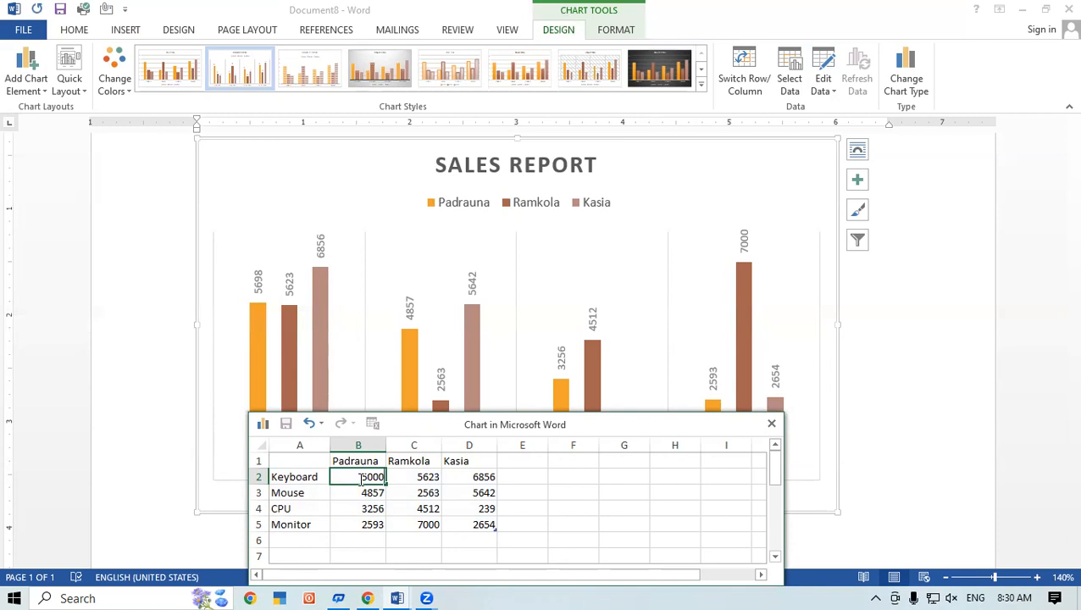
type("0")
key("Return")
left_click(898, 366)
left_click(713, 311)
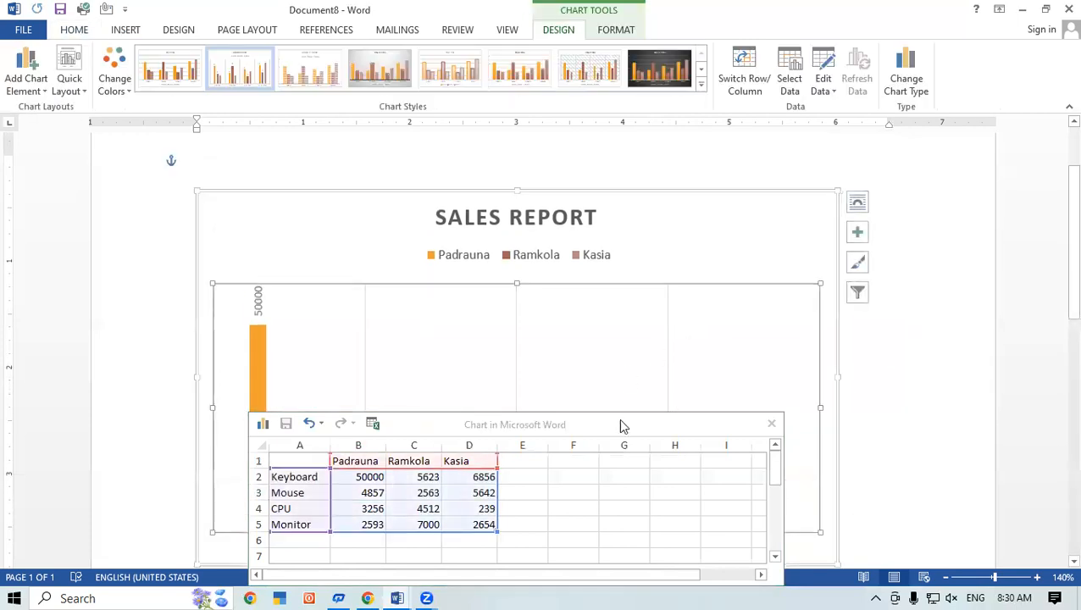
Maximize the chart data sheet and close it to return to the document
double_click(603, 427)
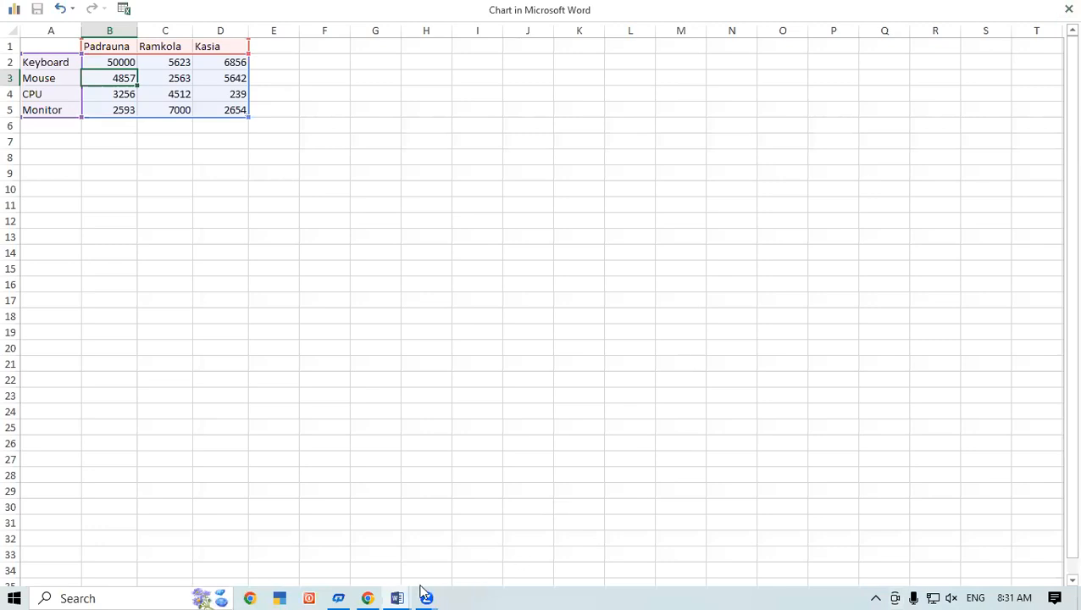
mouse_move(396, 596)
left_click(1068, 9)
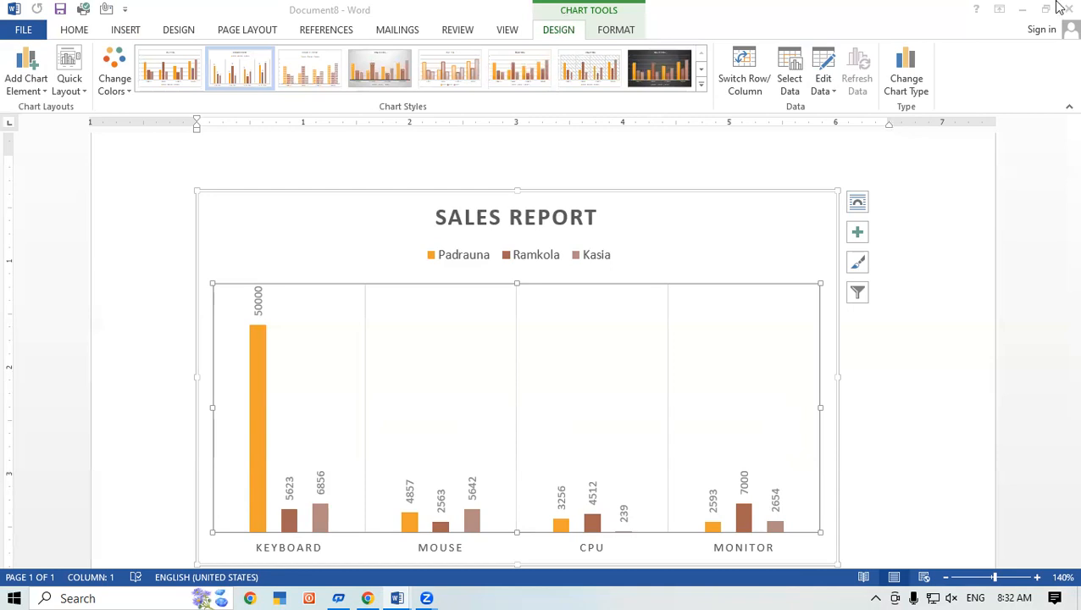
Exclude the Kasia and Ramkola series from the chart's data source so only Padrauna is plotted
left_click(784, 74)
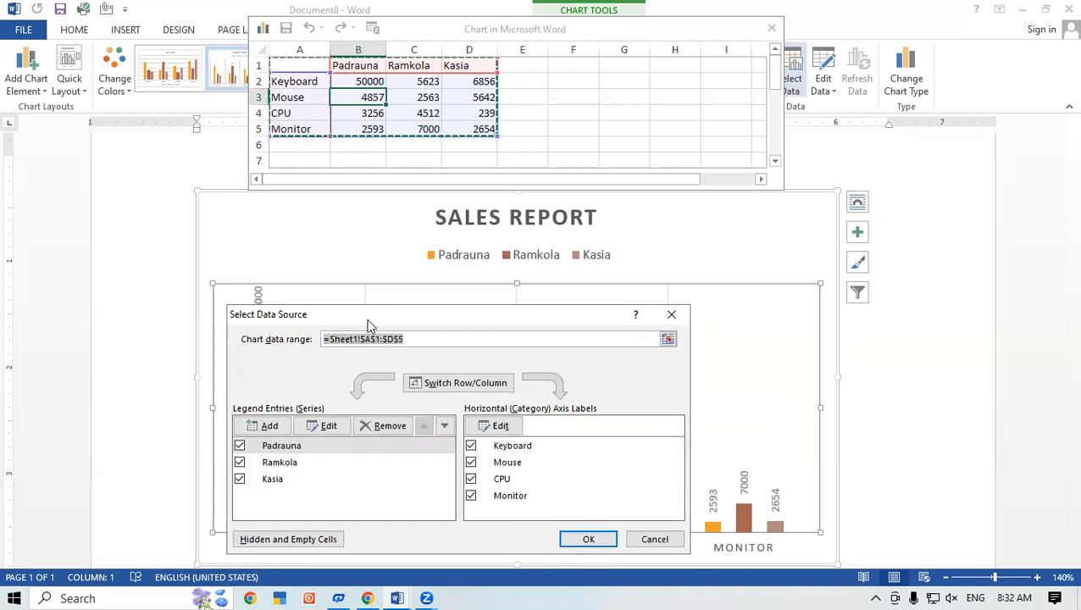
left_click_drag(368, 325, 311, 90)
left_click(182, 245)
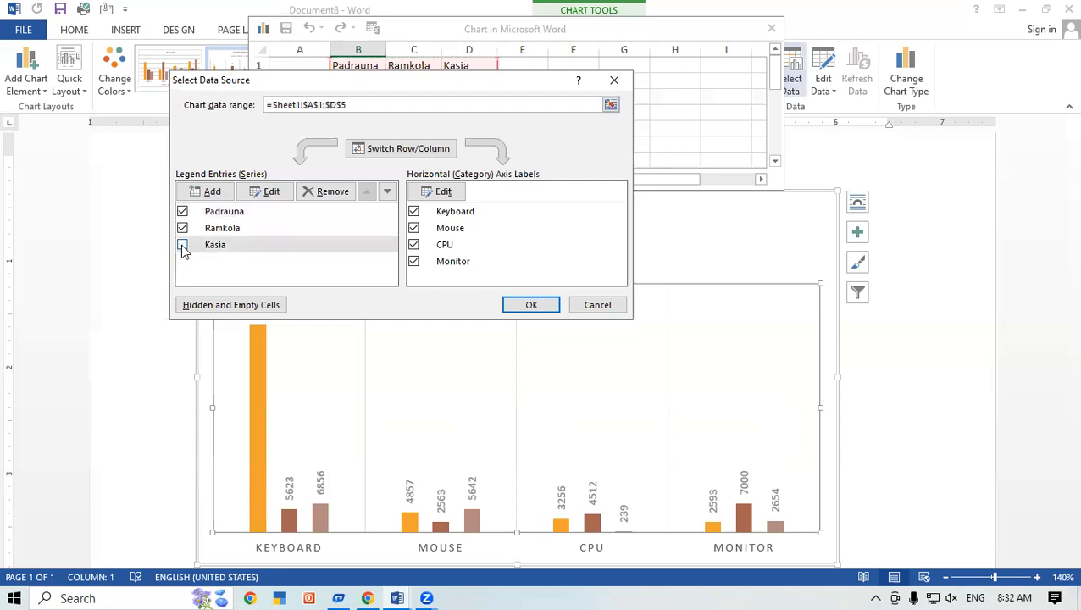
left_click(182, 228)
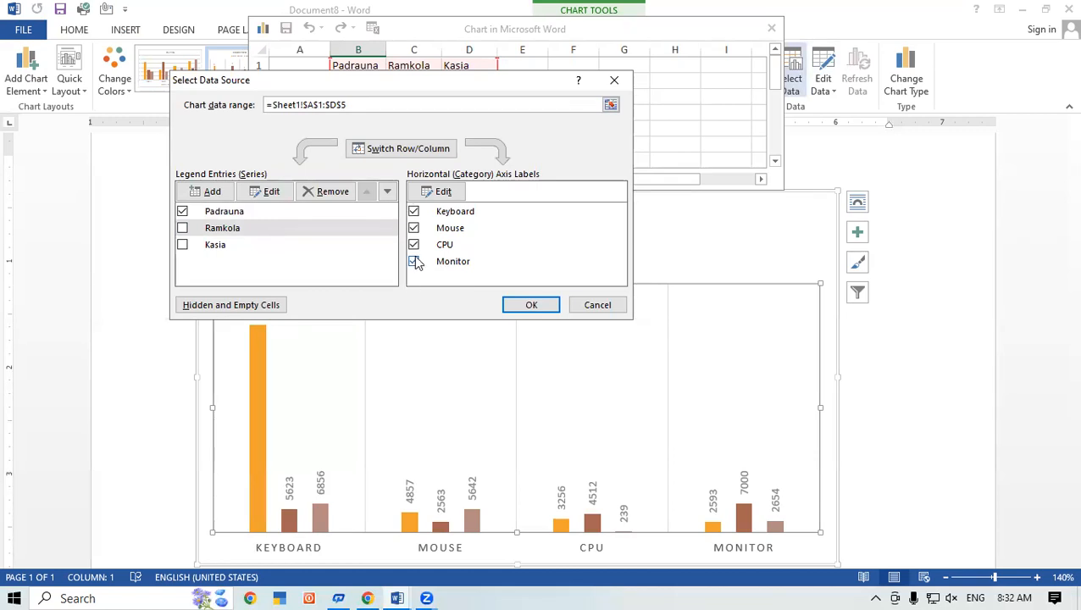
left_click(525, 304)
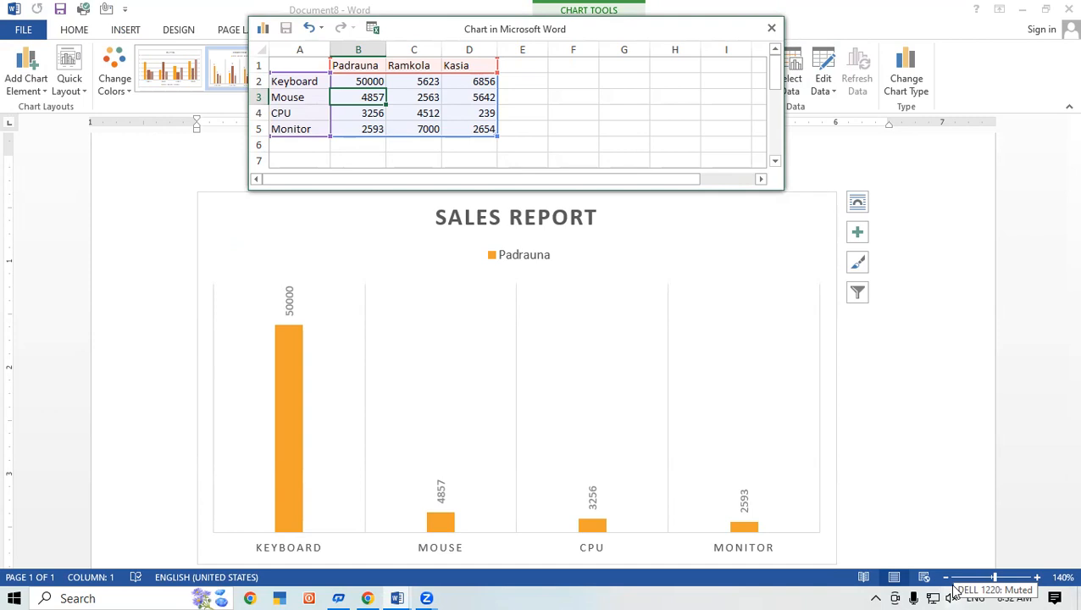
Exclude the Monitor and CPU categories from the chart's data source, keeping Keyboard and Mouse
left_click(850, 157)
left_click(668, 378)
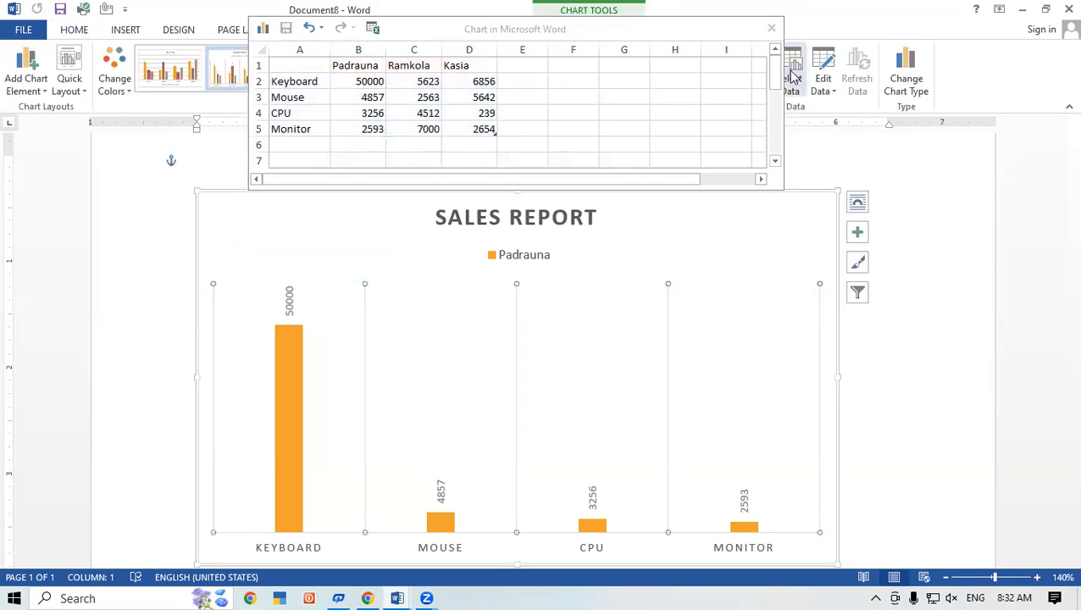
left_click(794, 76)
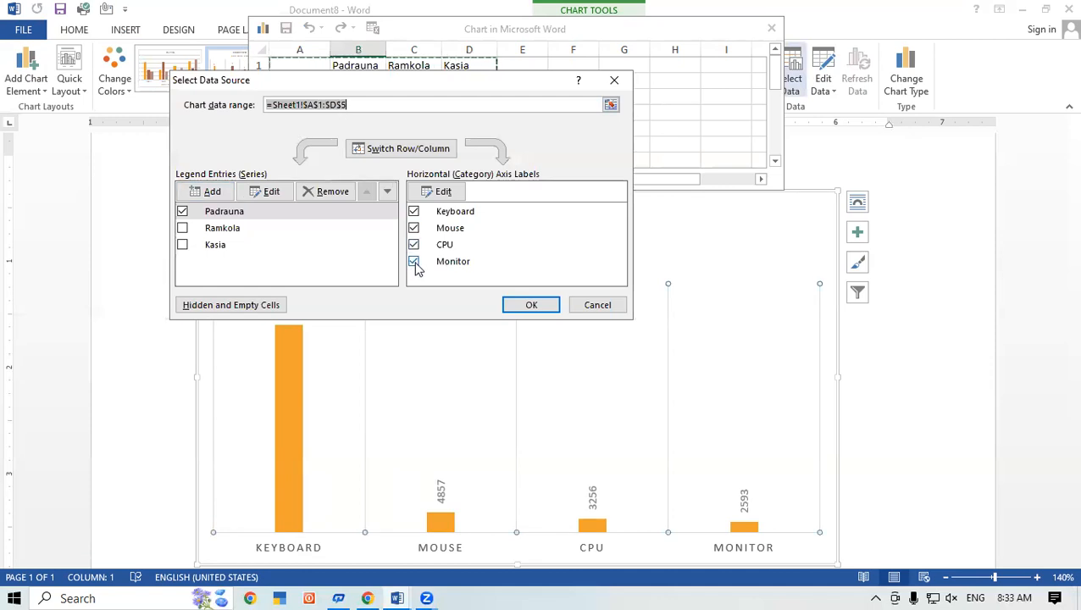
left_click(413, 261)
left_click(413, 244)
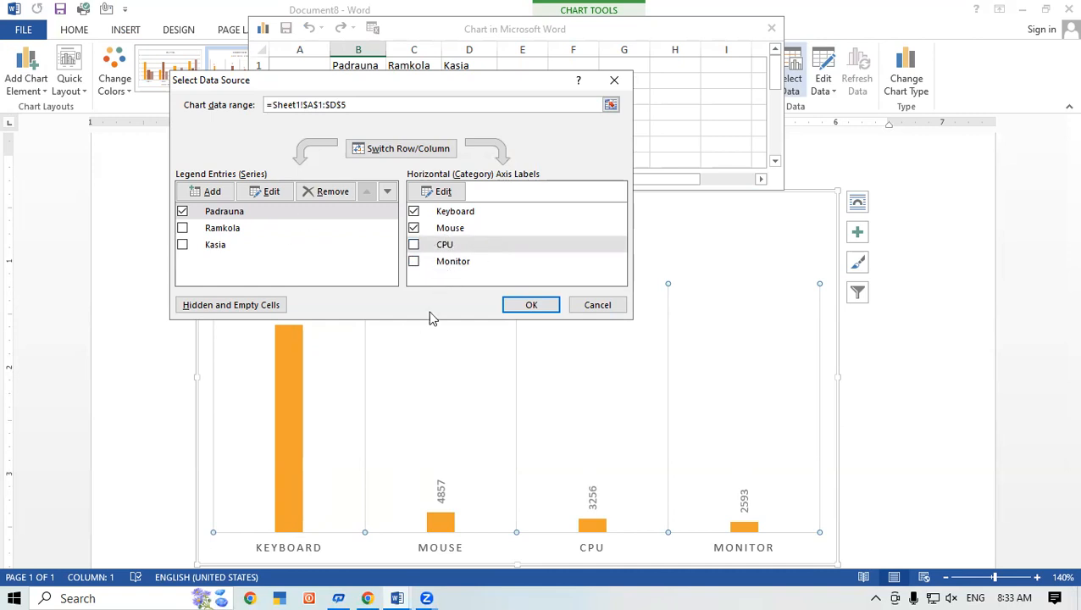
left_click(531, 307)
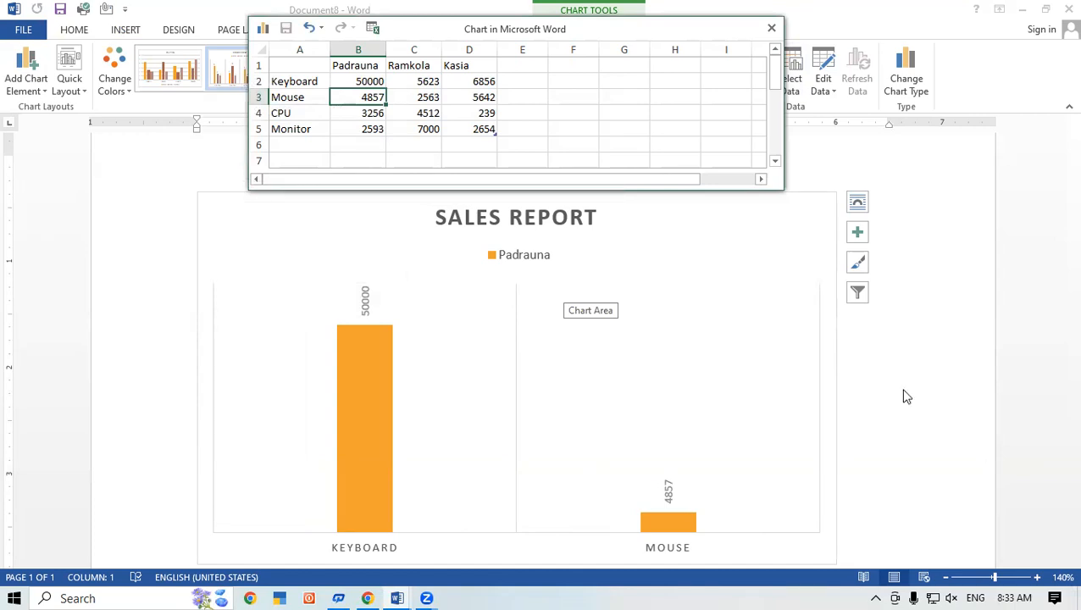
Restore the Ramkola and Kasia series and the CPU and Monitor categories in the chart's data source
left_click(791, 71)
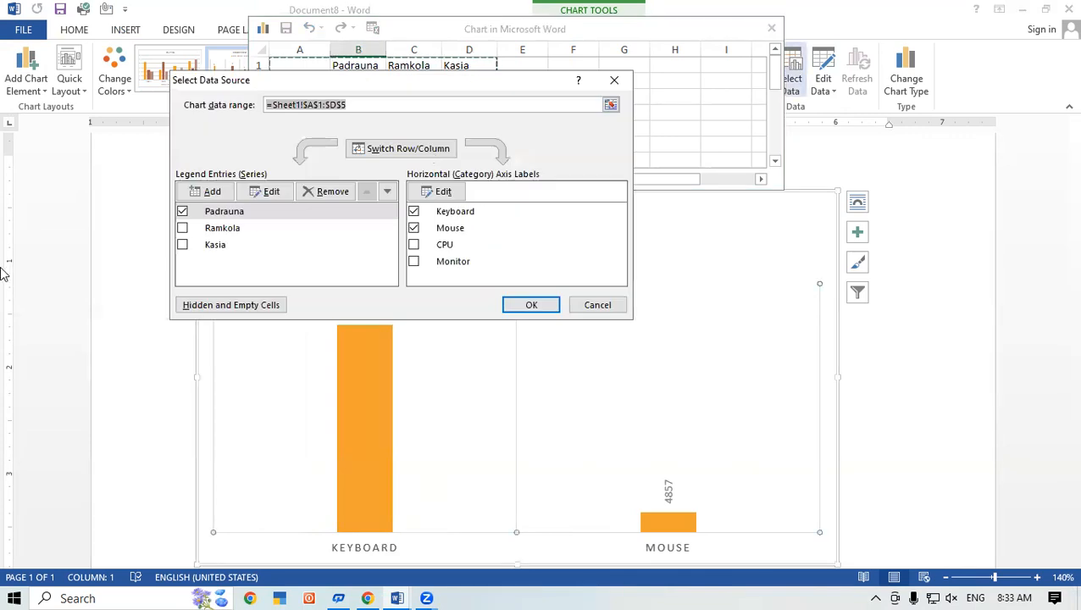
left_click(182, 228)
left_click(183, 244)
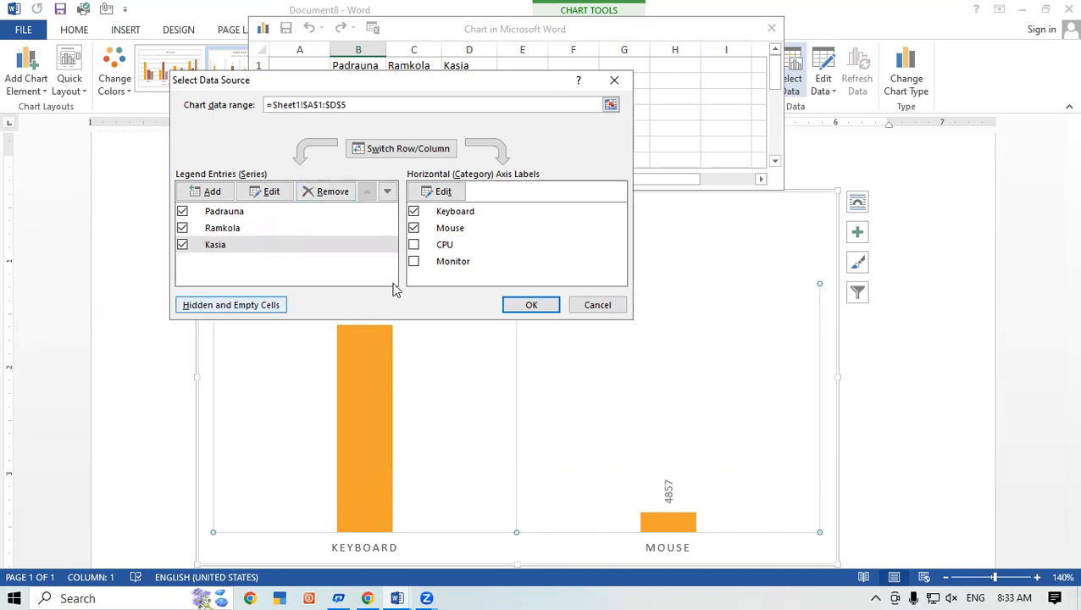
left_click(413, 245)
left_click(413, 261)
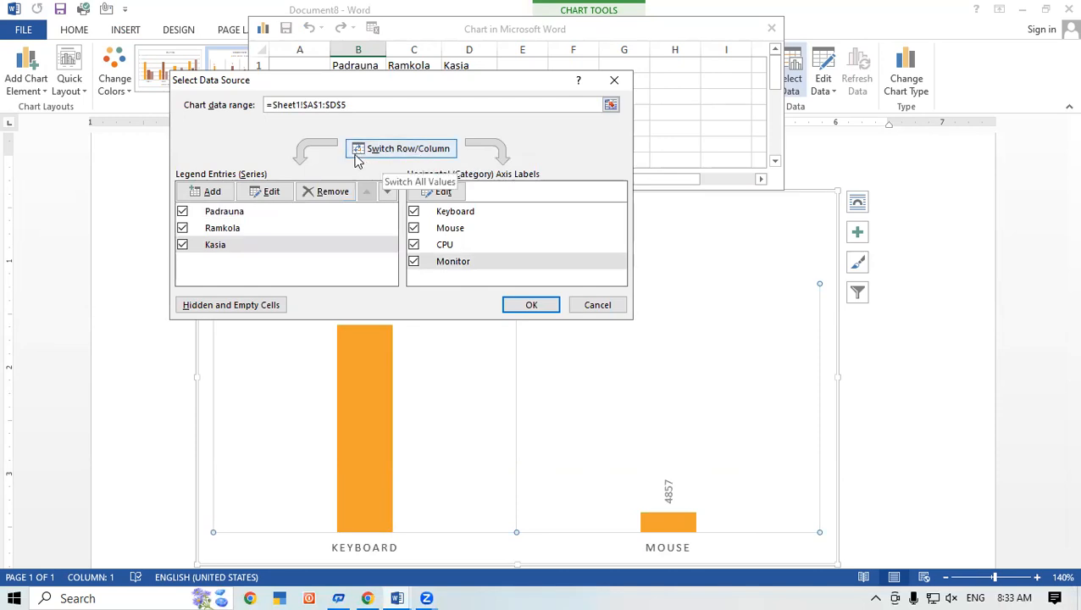
left_click(515, 305)
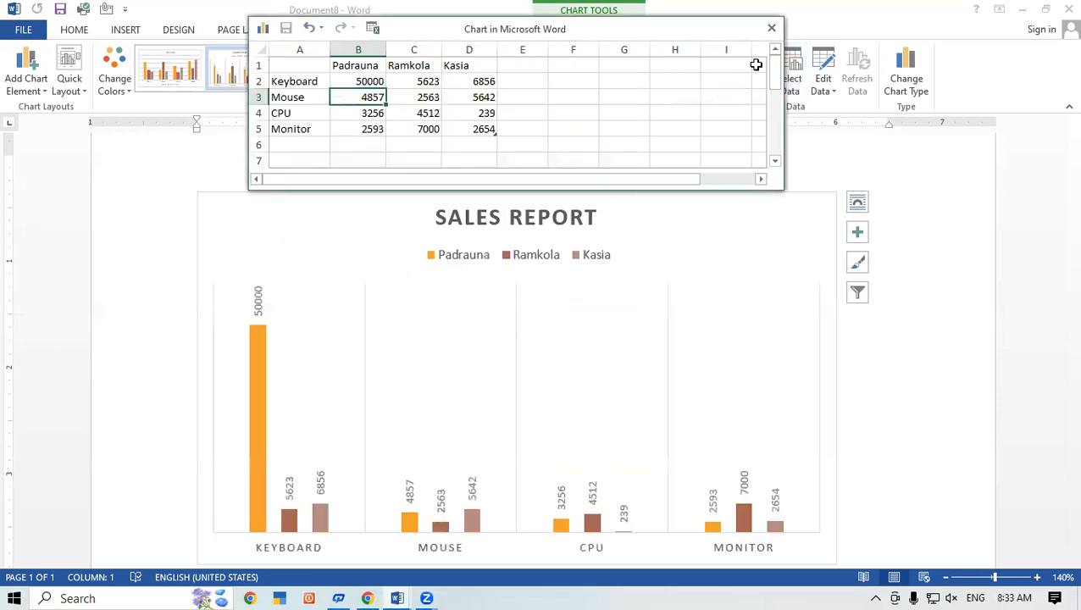
Move the chart data sheet off the chart and swap rows and columns so the three towns form the category axis
mouse_move(756, 64)
left_mouse_down()
mouse_move(718, 68)
mouse_move(742, 65)
left_mouse_up()
left_click(261, 49)
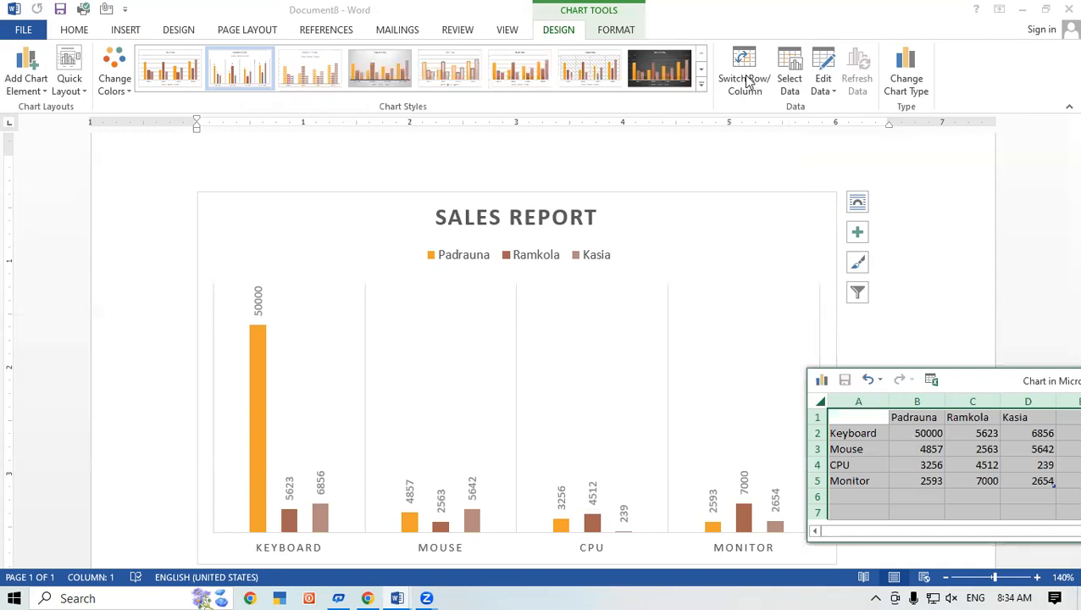
left_click(739, 72)
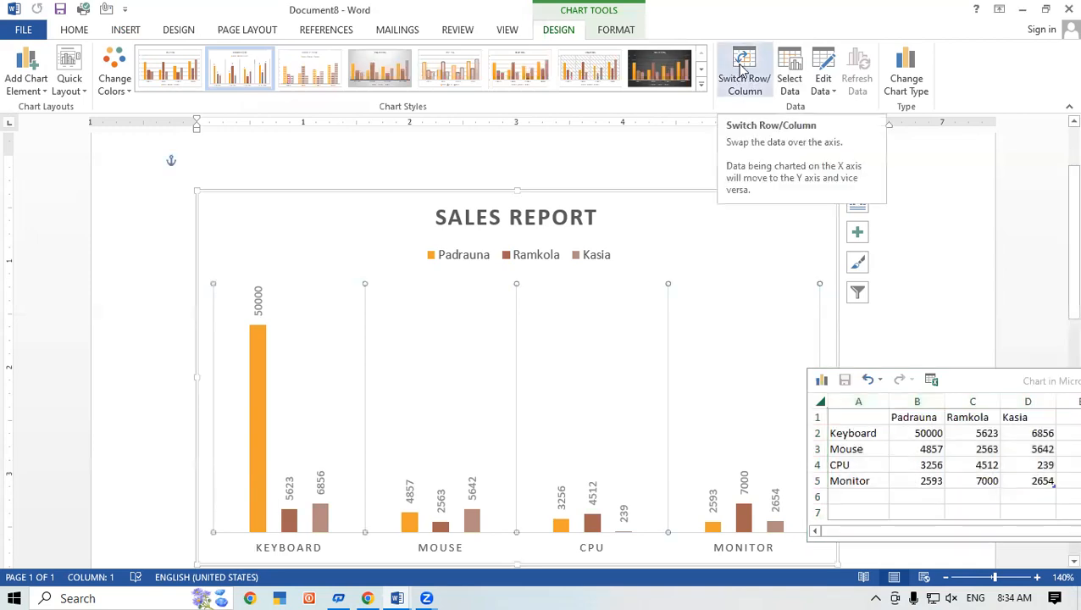
left_click(741, 70)
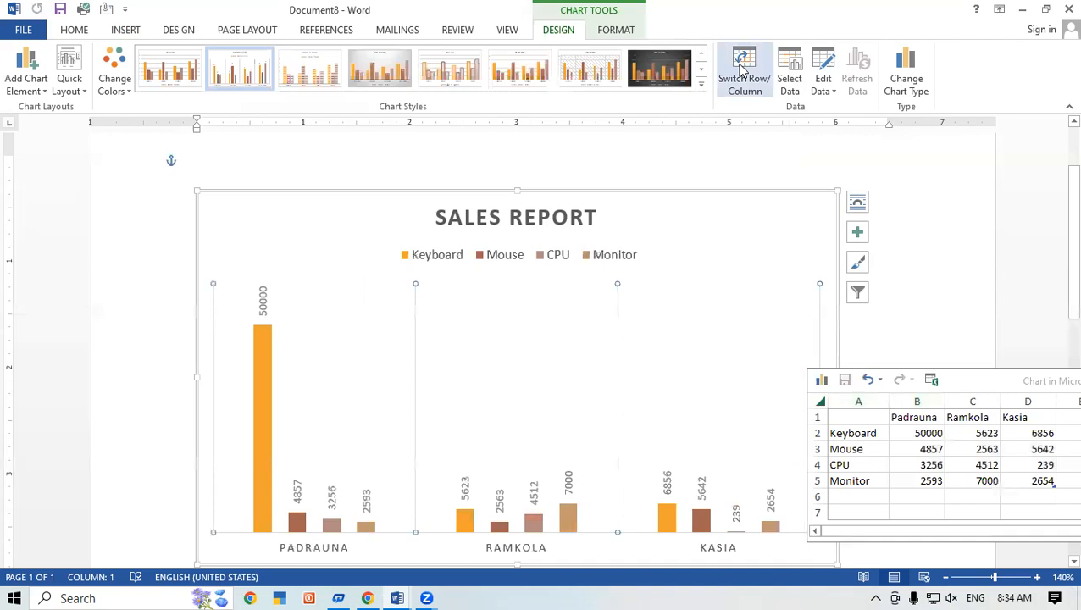
left_click(740, 69)
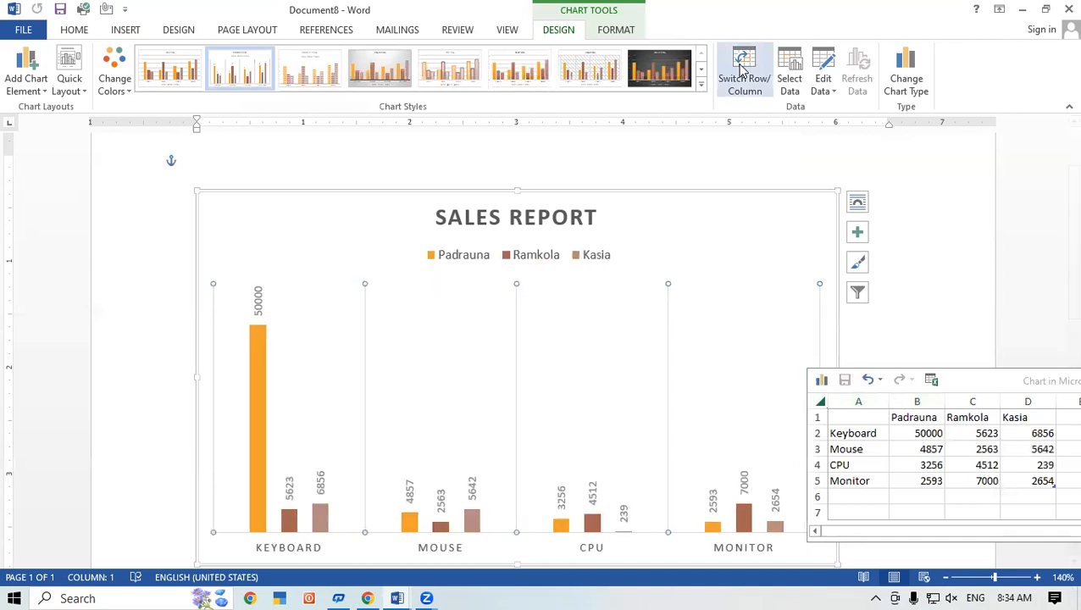
left_click(740, 70)
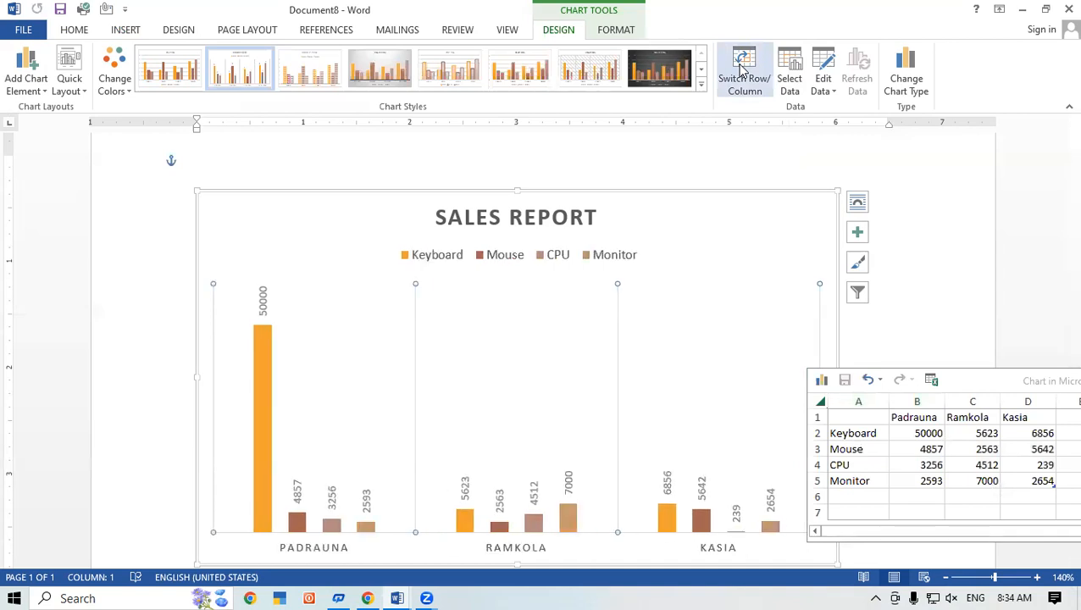
left_click(740, 70)
left_click(740, 70)
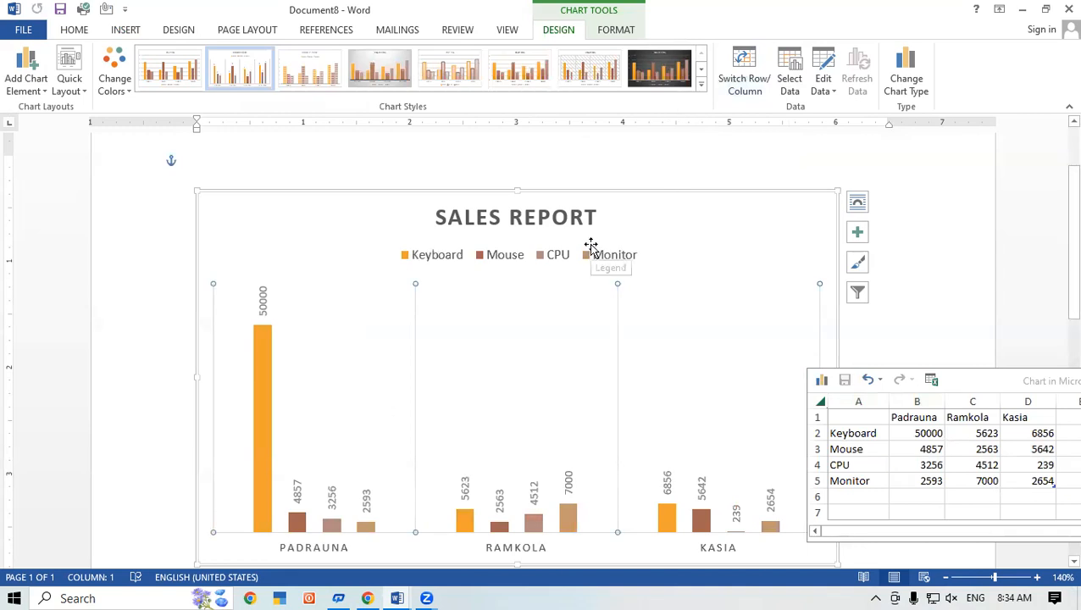
Preview the Line, Pie and Bar types as replacements for the current chart type
left_click(904, 70)
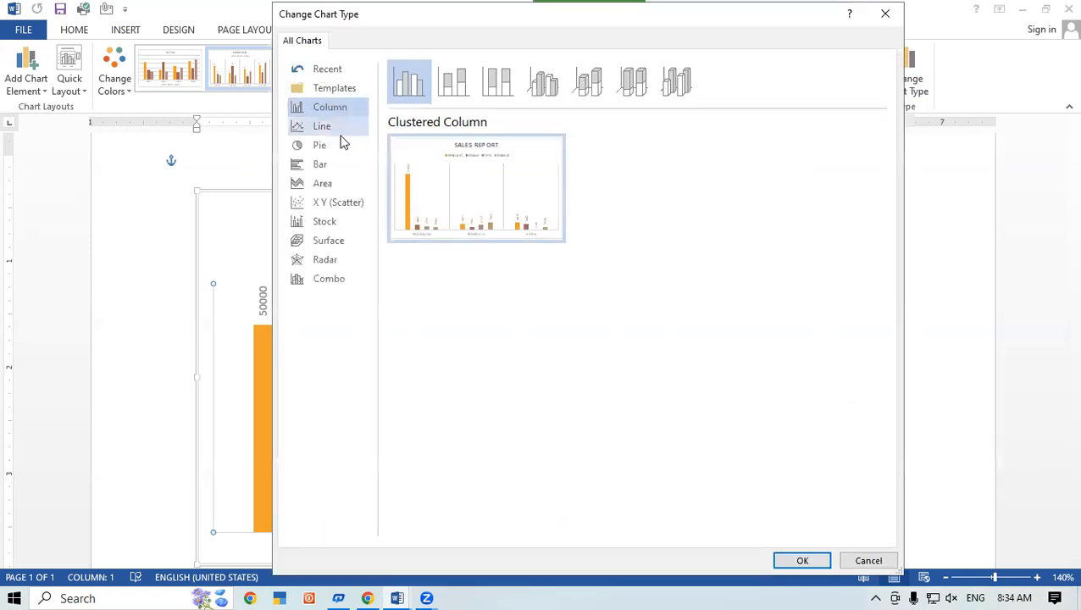
left_click(338, 145)
left_click(347, 127)
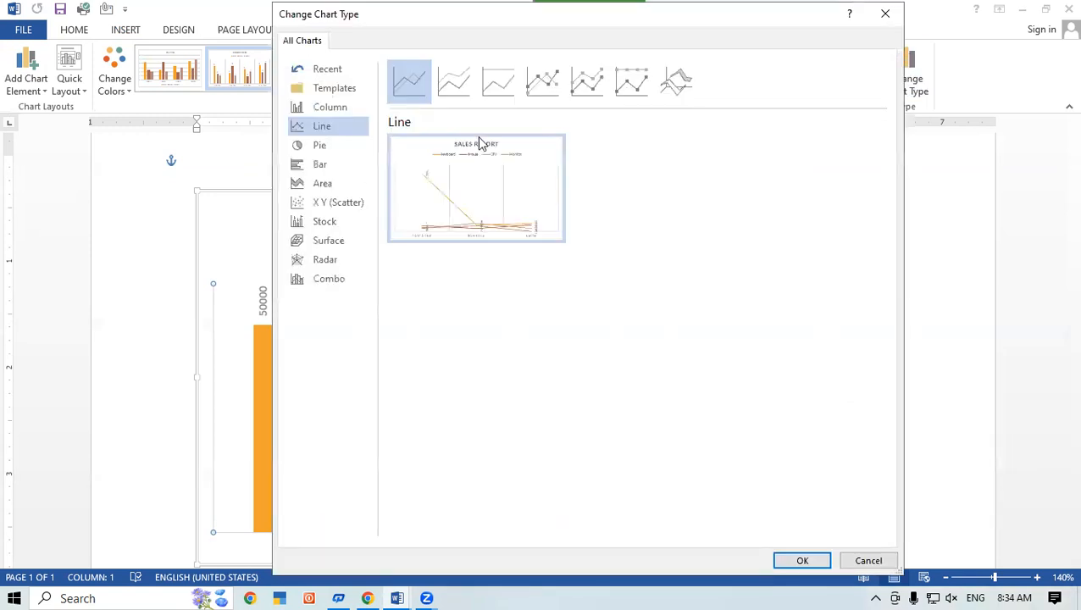
mouse_move(475, 242)
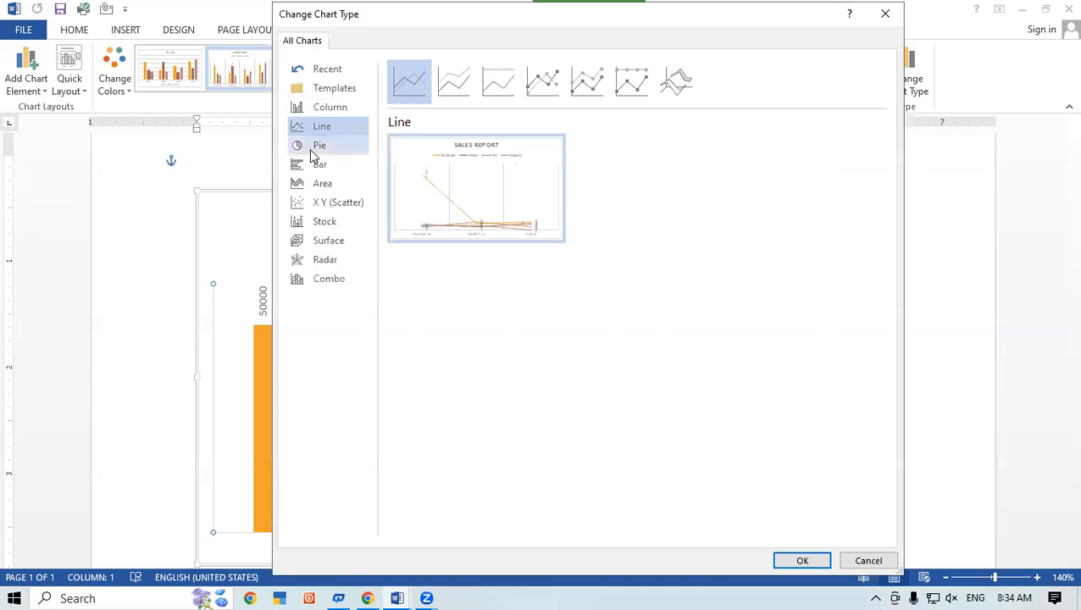
left_click(318, 147)
mouse_move(468, 197)
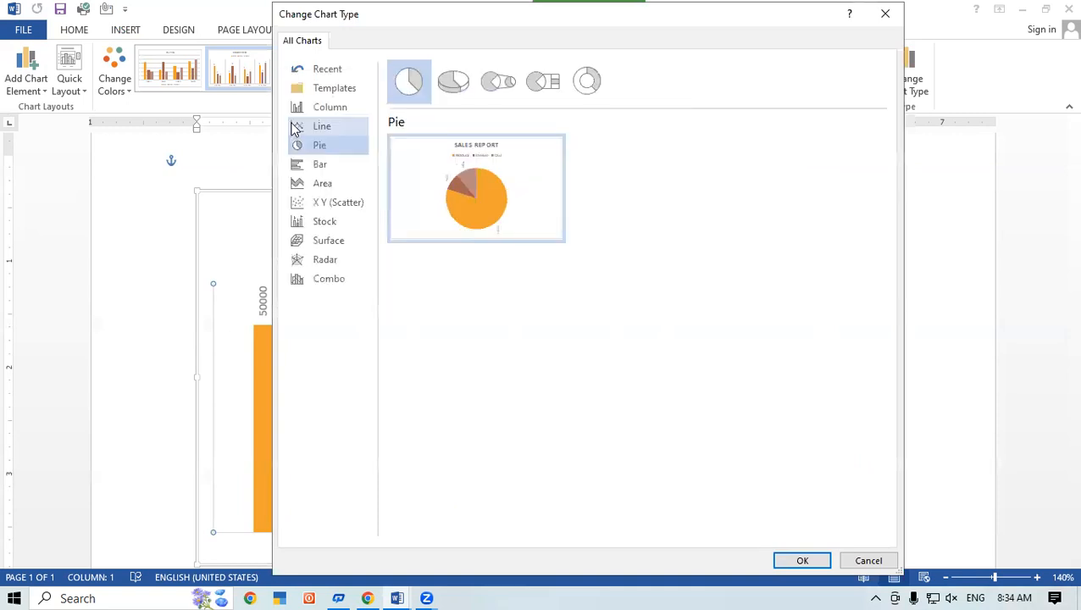
left_click(333, 163)
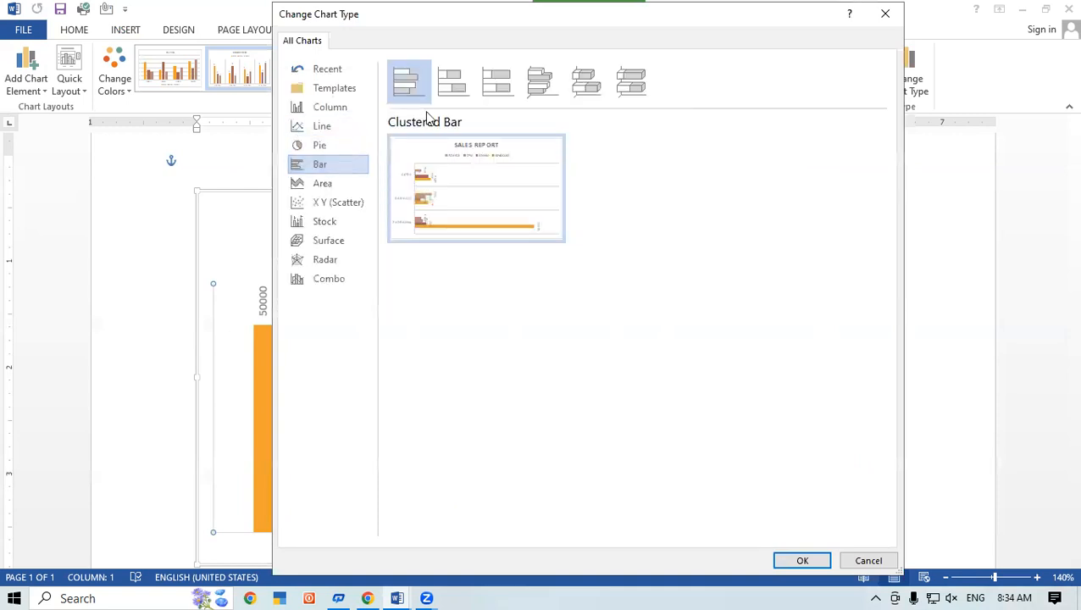
Compare the pie subtypes and change the Sales Report chart to a plain Pie chart
left_click(337, 146)
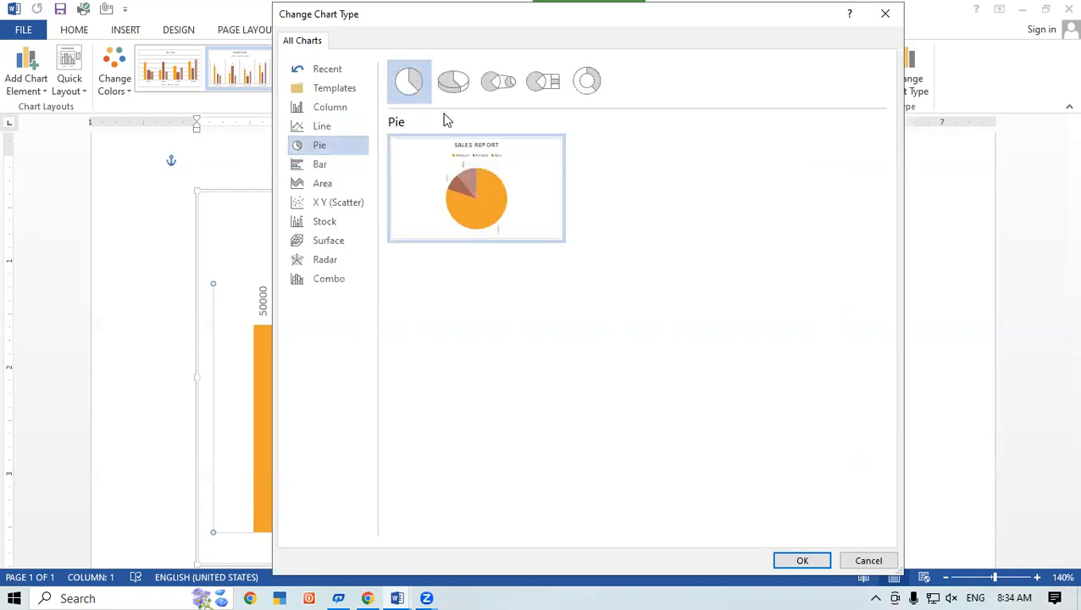
left_click(454, 85)
left_click(497, 87)
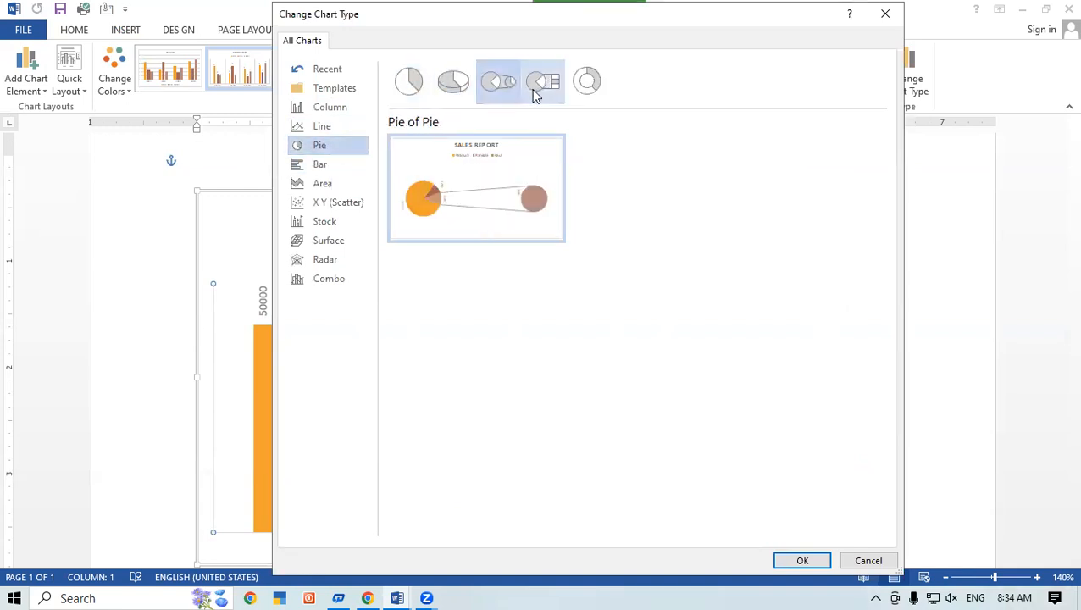
left_click(531, 89)
left_click(570, 100)
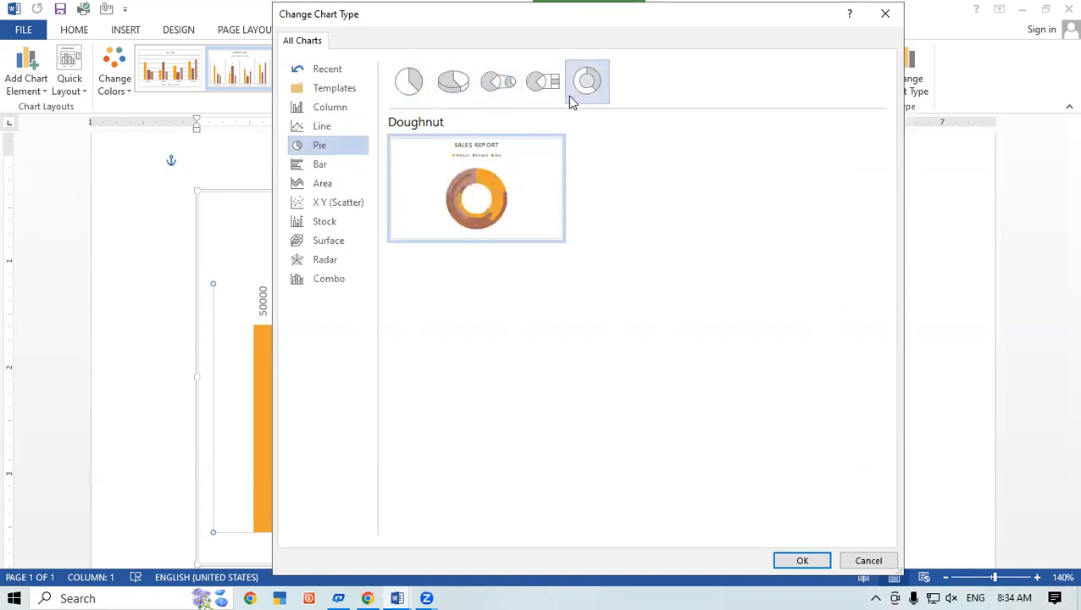
left_click(409, 86)
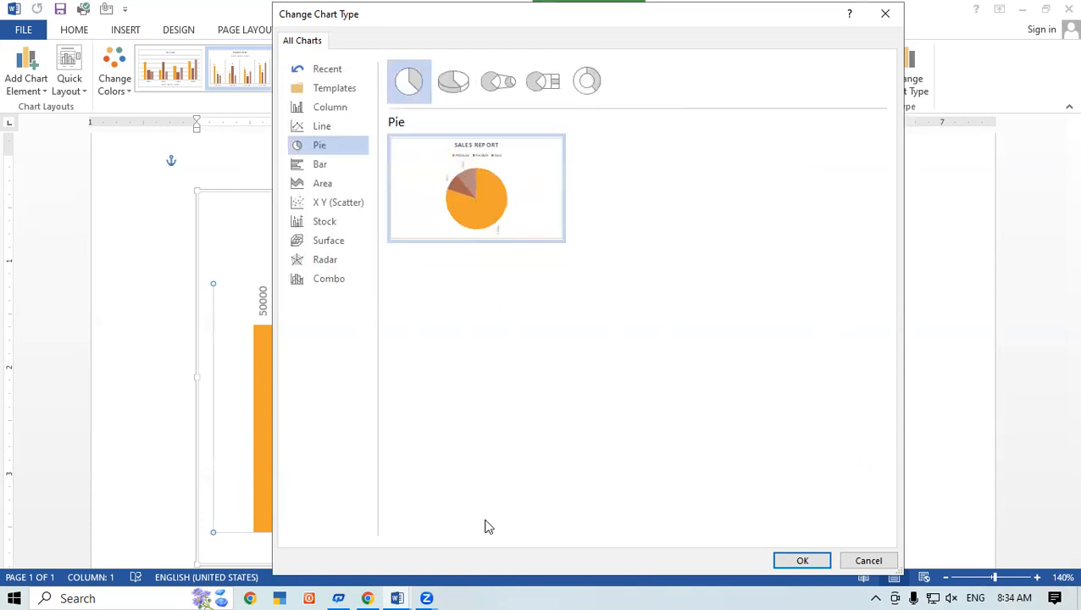
left_click(780, 560)
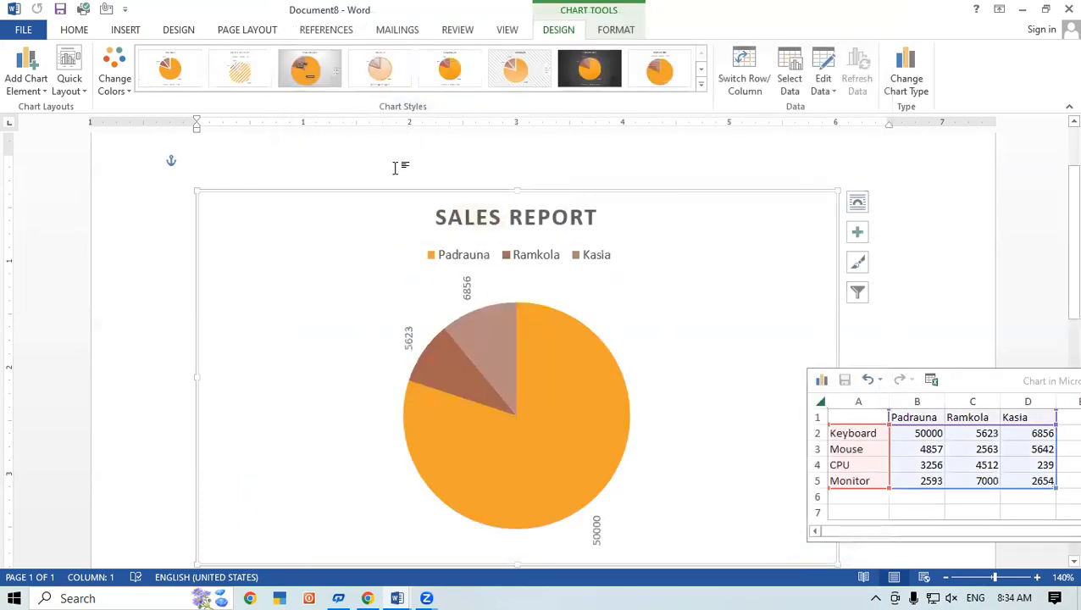
Try the first chart style on the pie chart, and settle on the second style with hatched slices
mouse_move(518, 361)
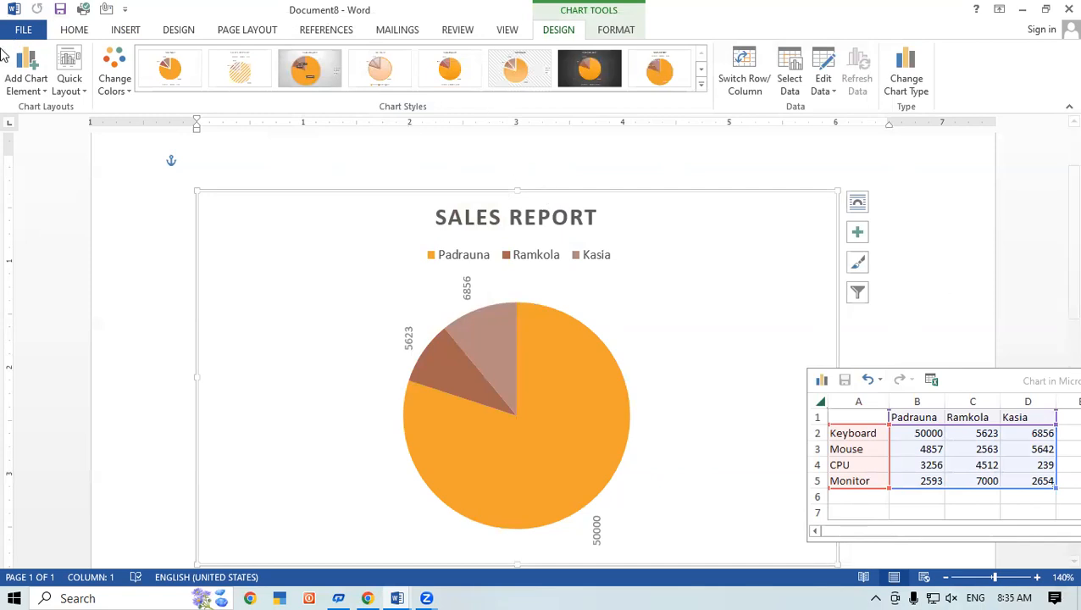
left_click(115, 80)
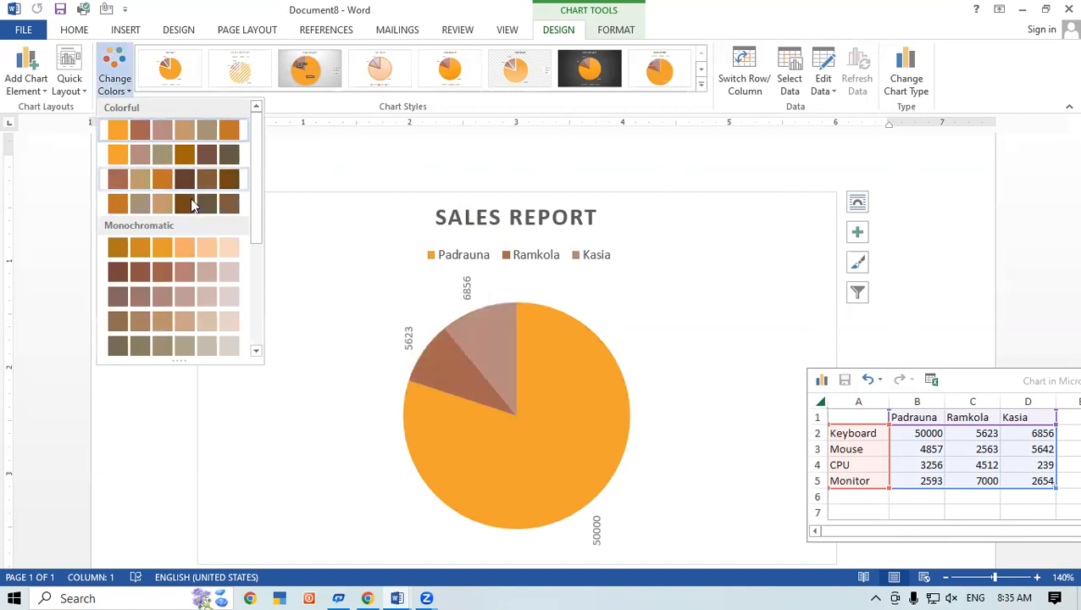
left_click(170, 75)
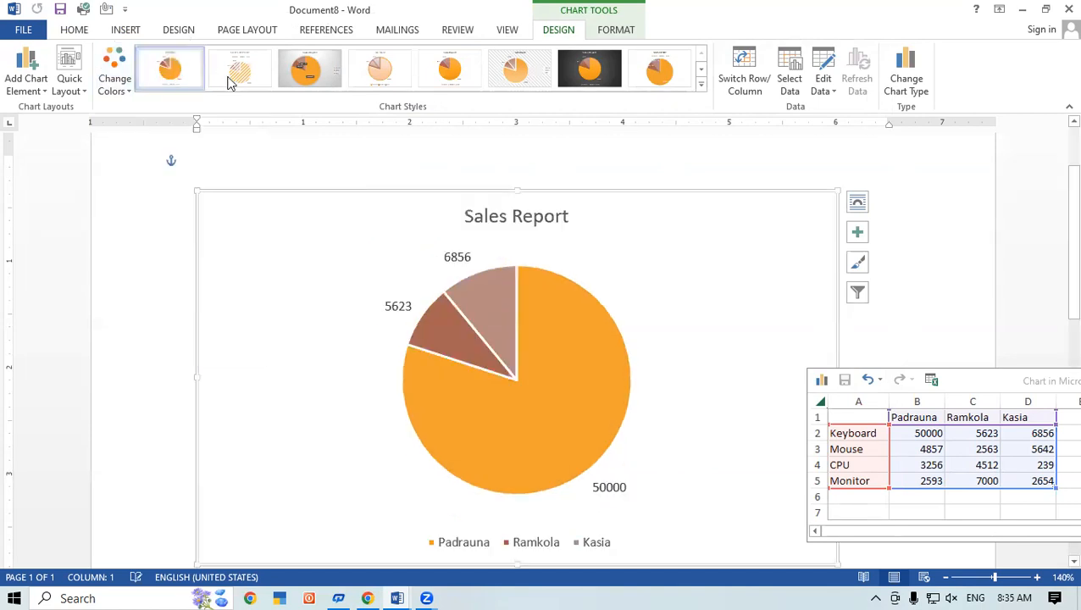
left_click(235, 78)
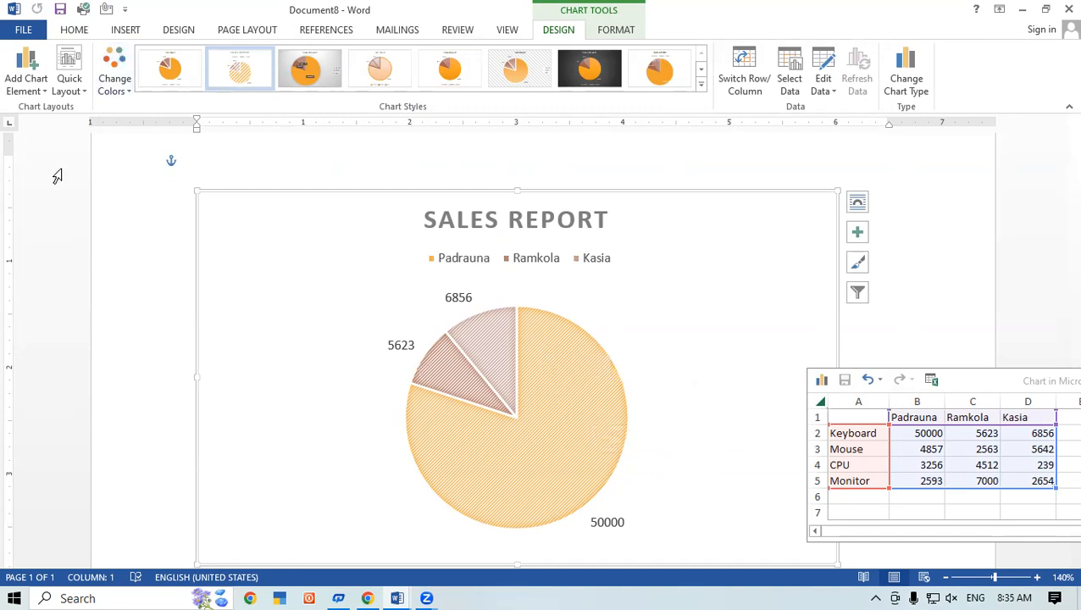
Apply the quick layout with a title, percentage labels inside the slices and a legend beside the pie
left_click(70, 89)
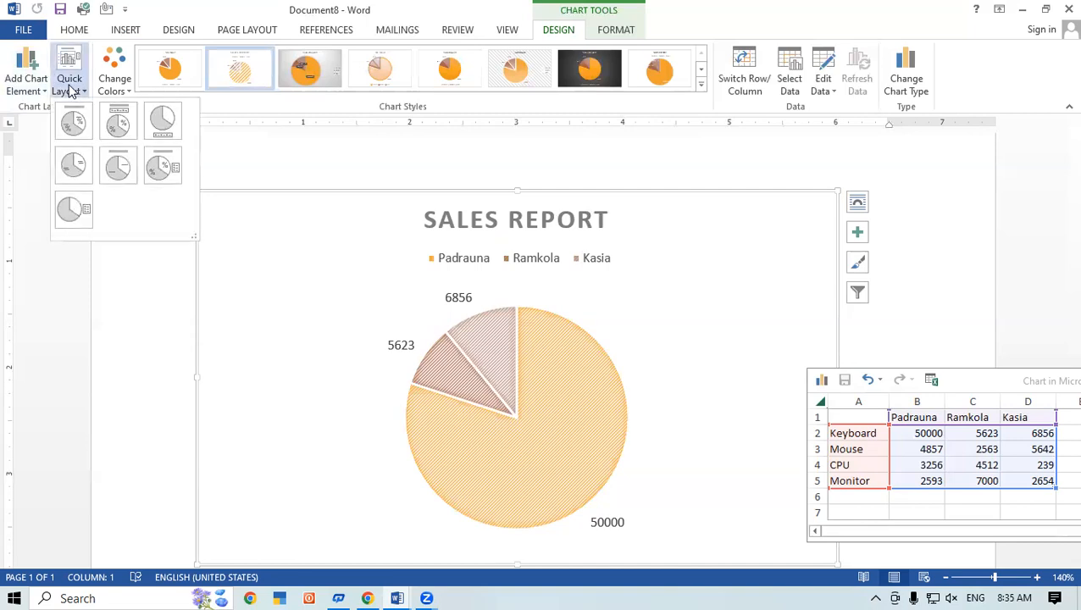
left_click(155, 173)
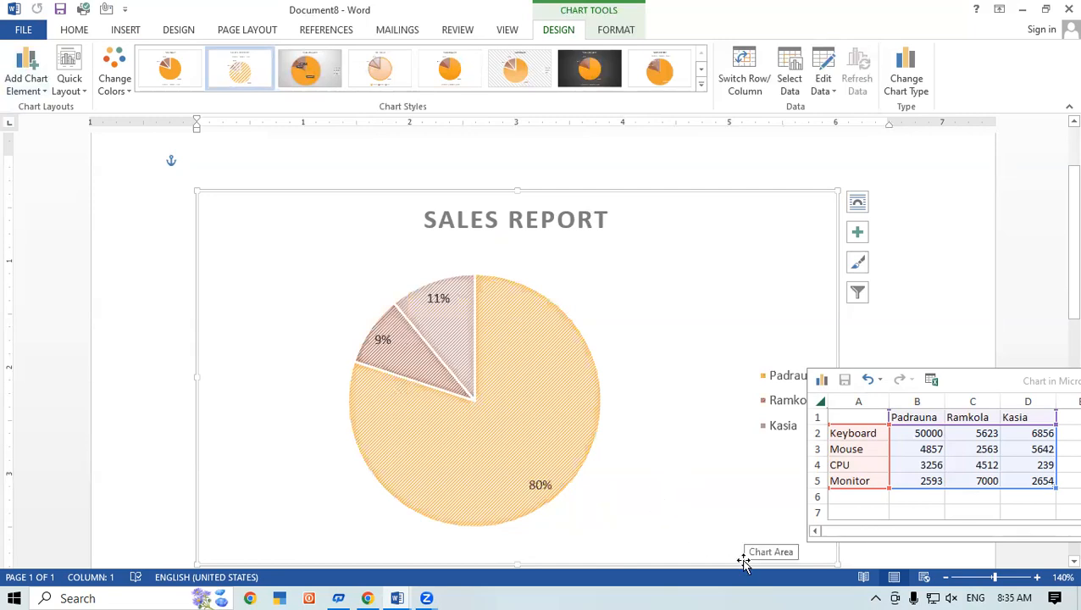
mouse_move(480, 458)
Remove the pie chart's title and add a chart title back above the pie
left_click(44, 86)
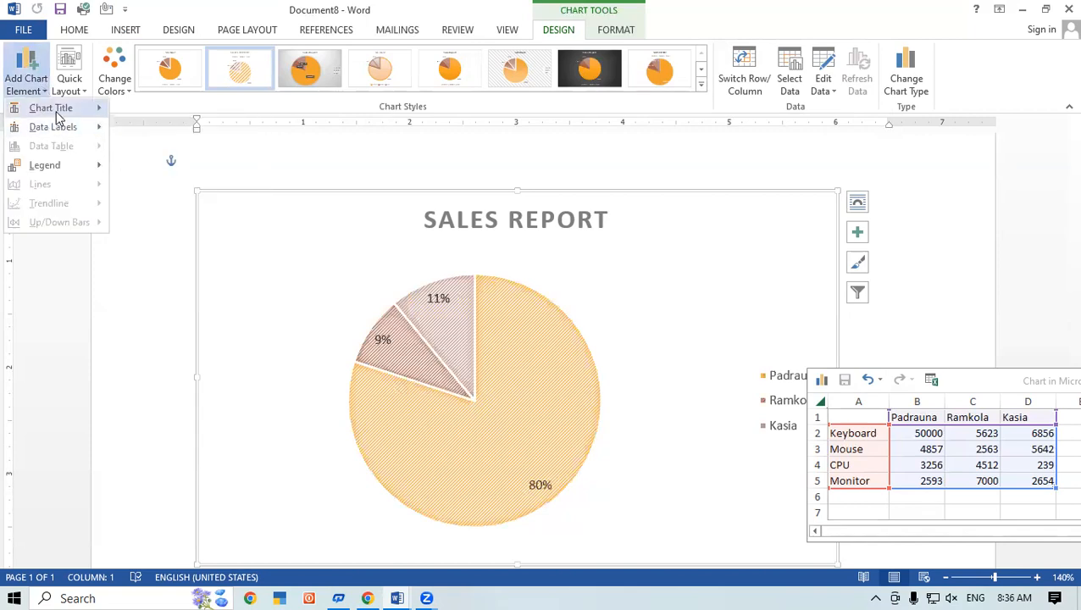
mouse_move(57, 112)
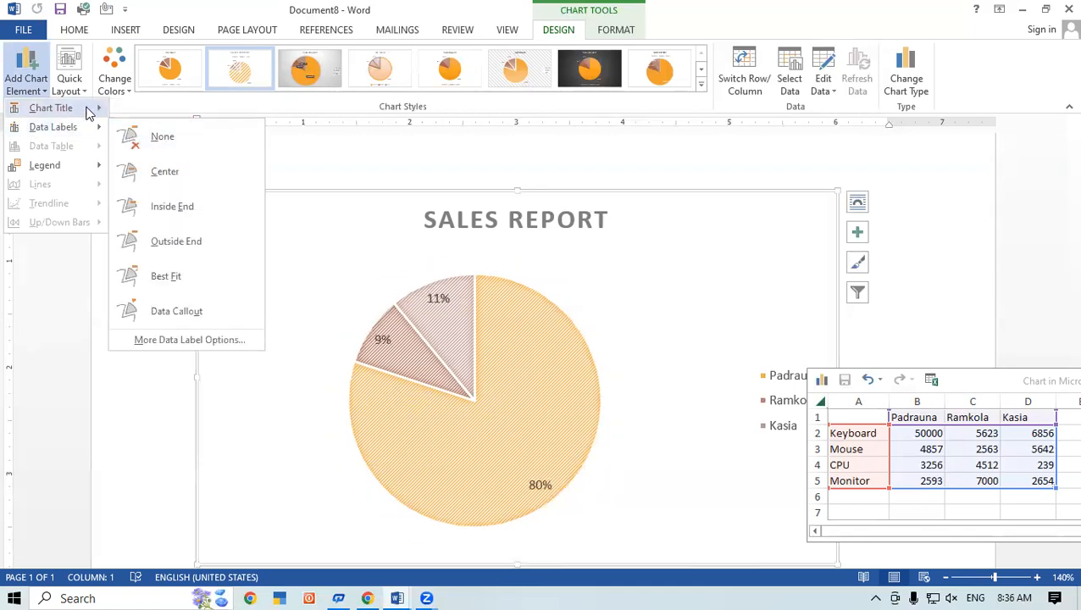
left_click(162, 128)
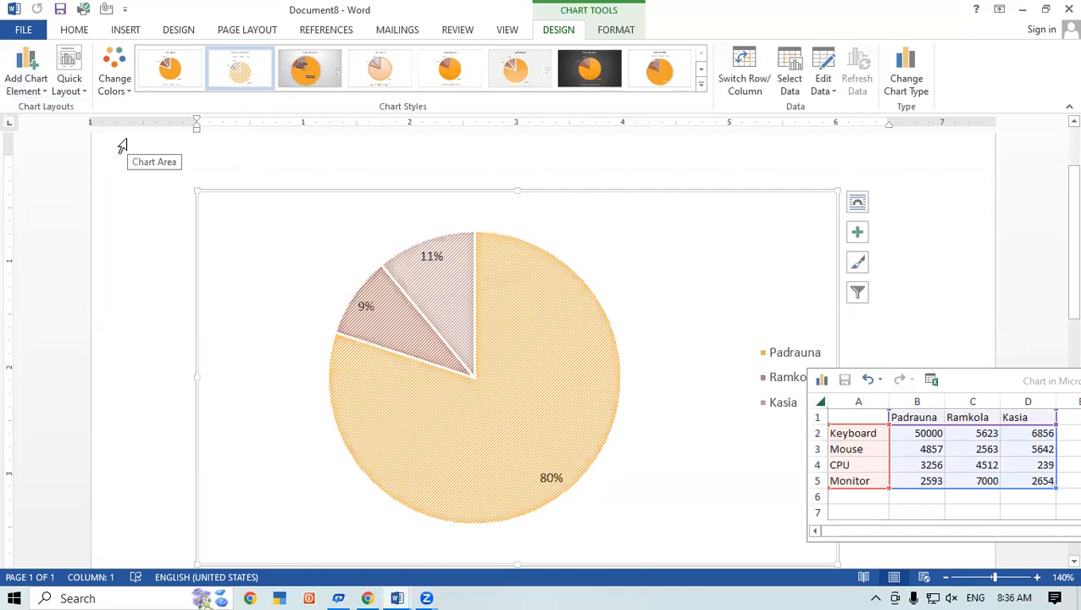
left_click(46, 89)
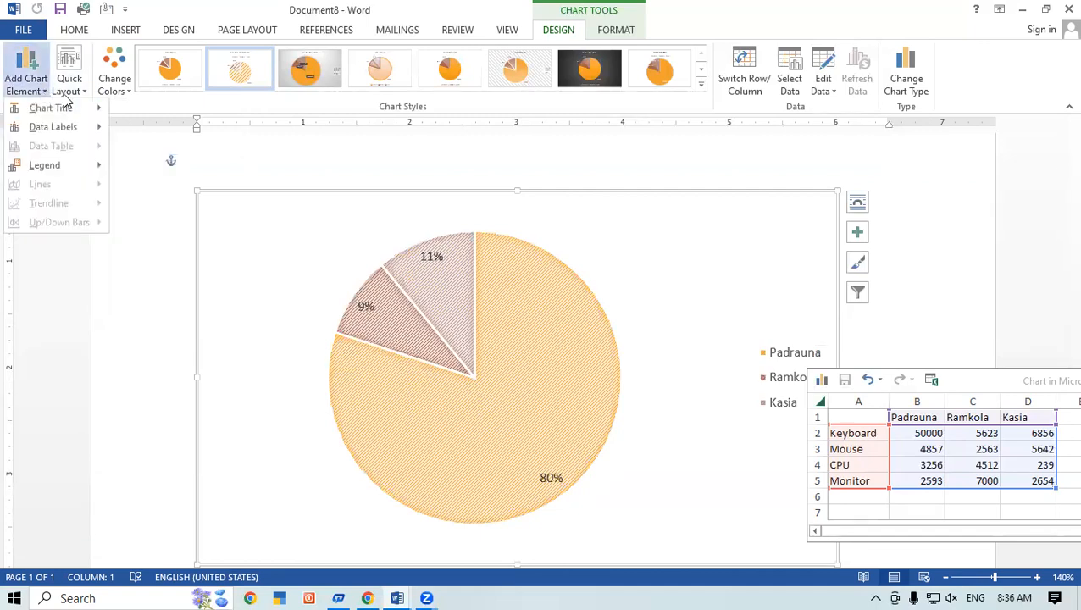
left_click(246, 218)
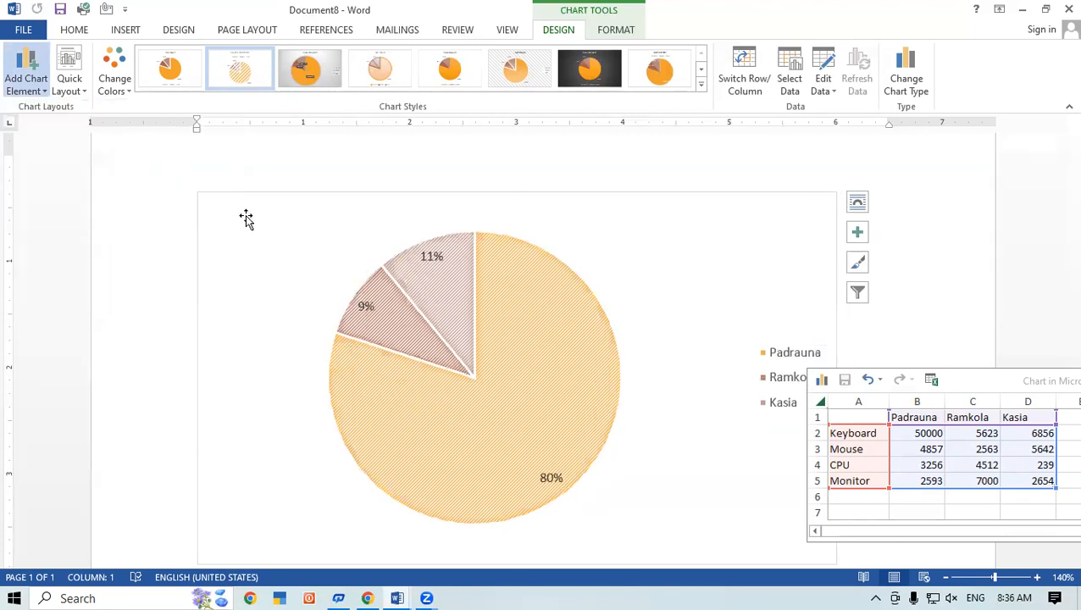
left_click(42, 89)
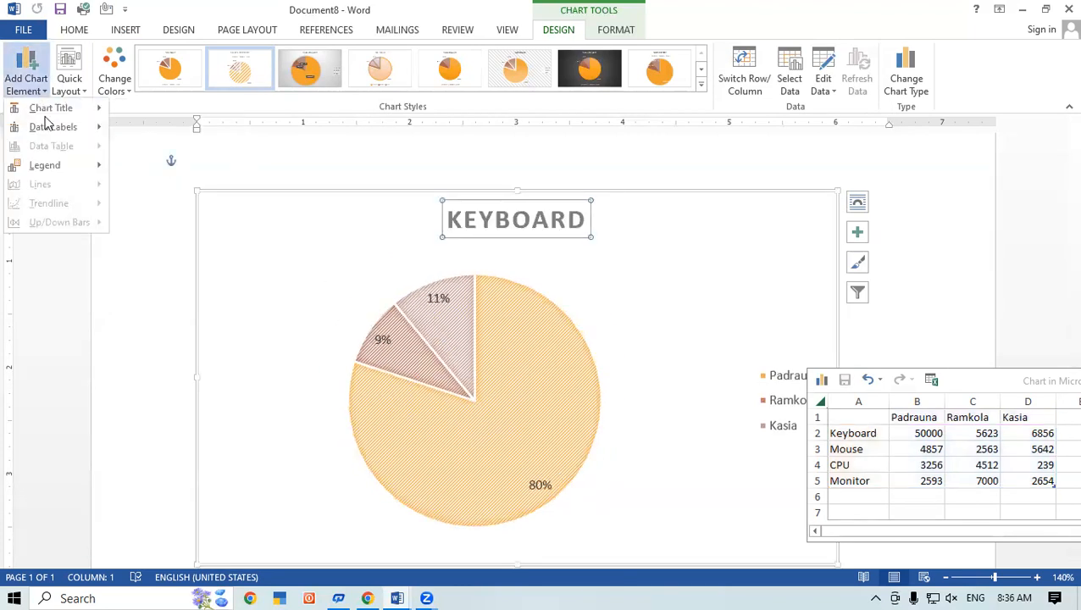
mouse_move(51, 127)
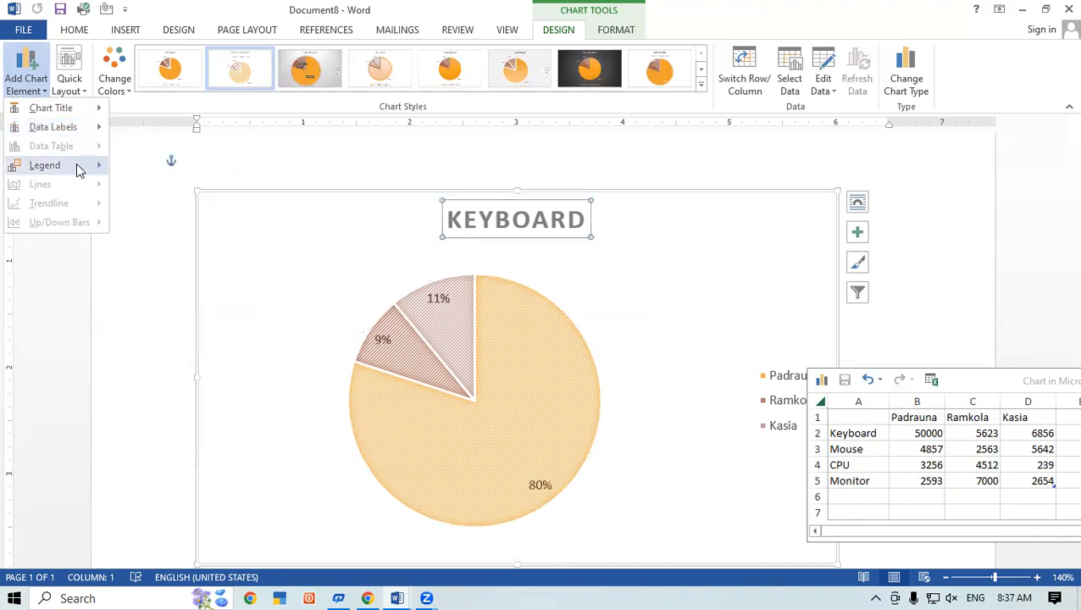
mouse_move(77, 170)
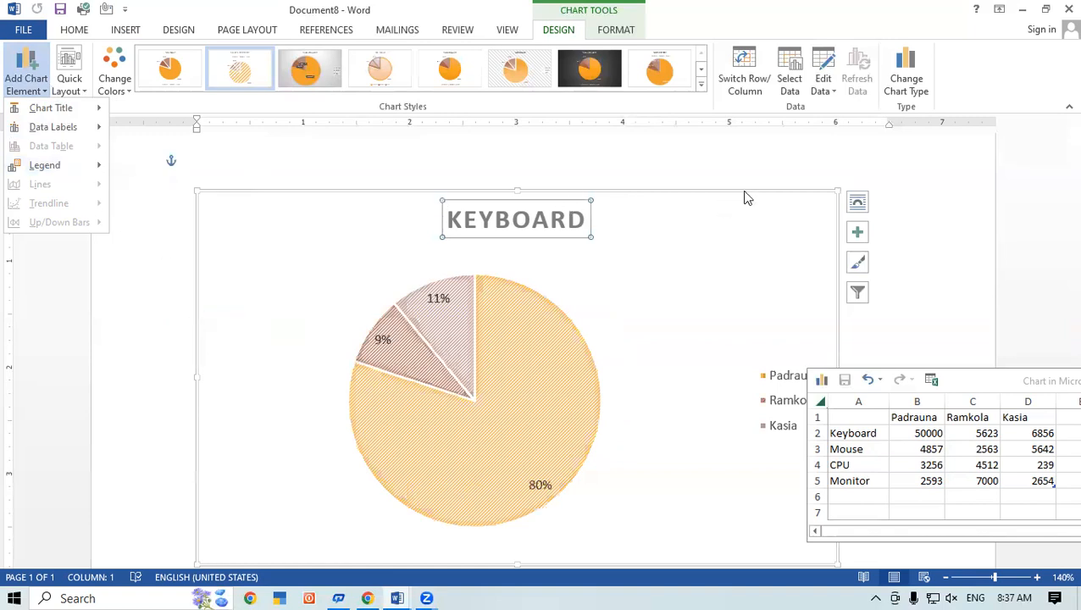
left_click(779, 157)
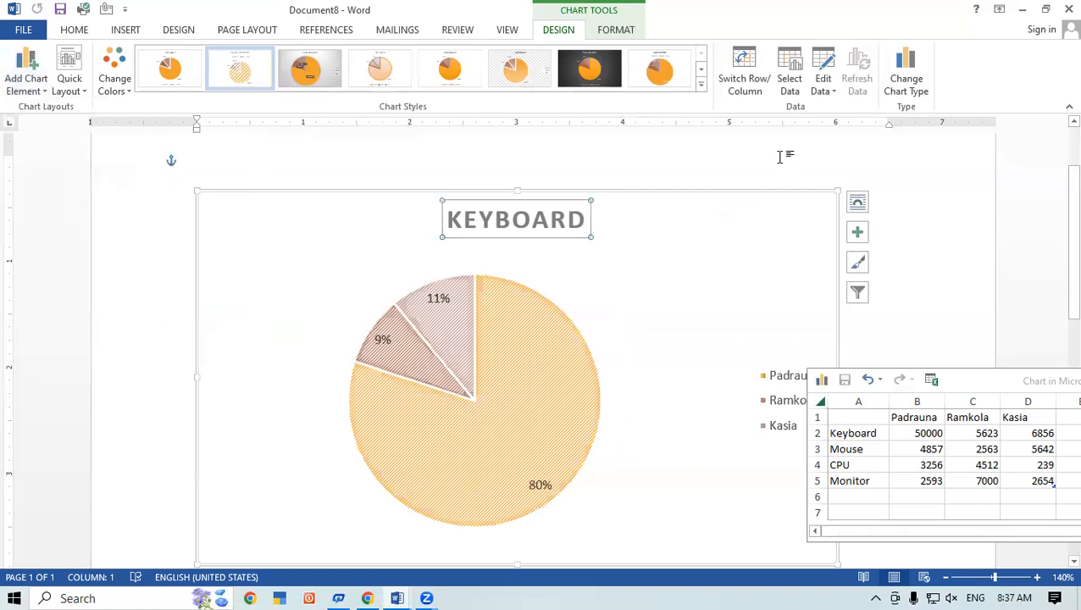
Start a new blank document and look at the recently used Apps for Office
left_click(955, 252)
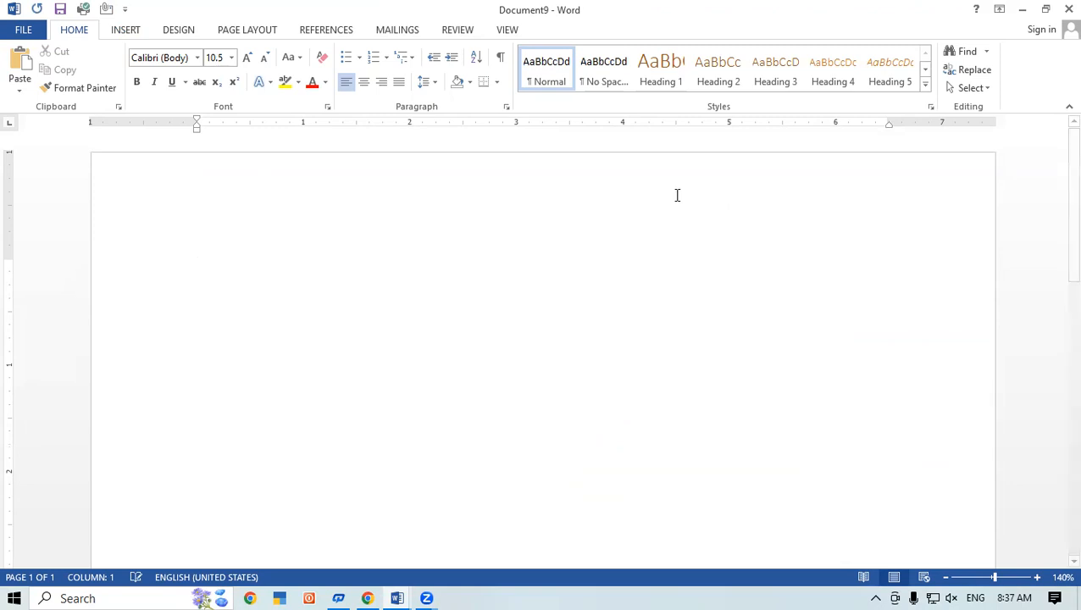
left_click(129, 32)
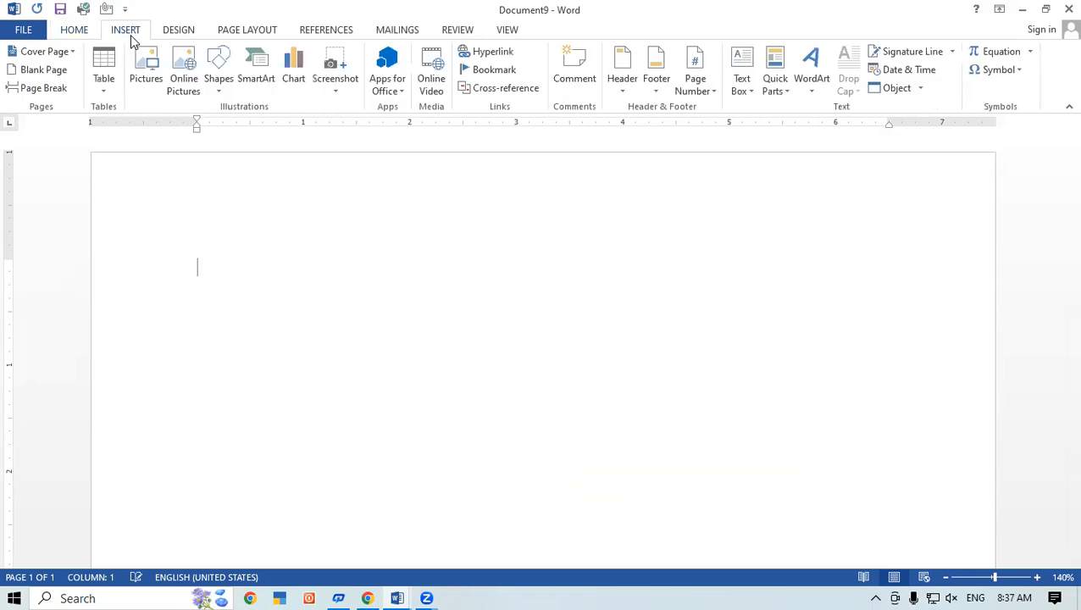
left_click(181, 30)
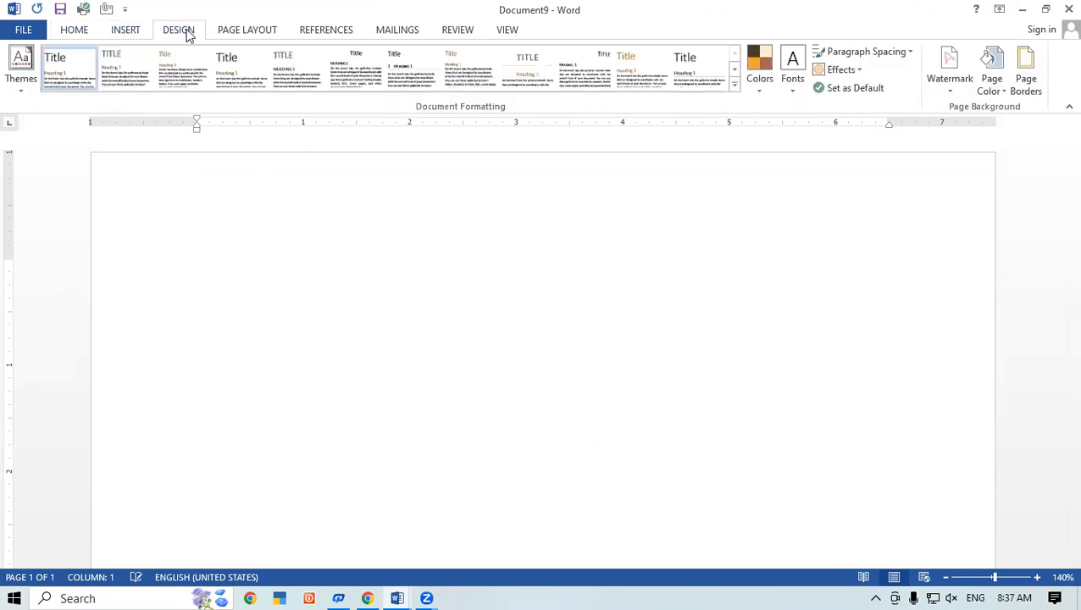
left_click(128, 32)
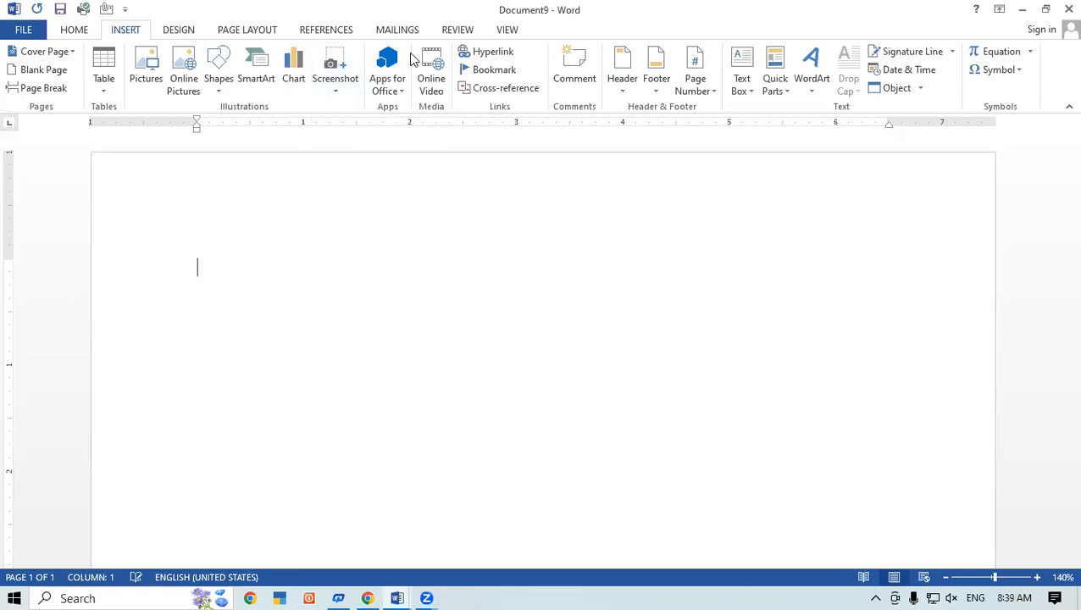
left_click(387, 90)
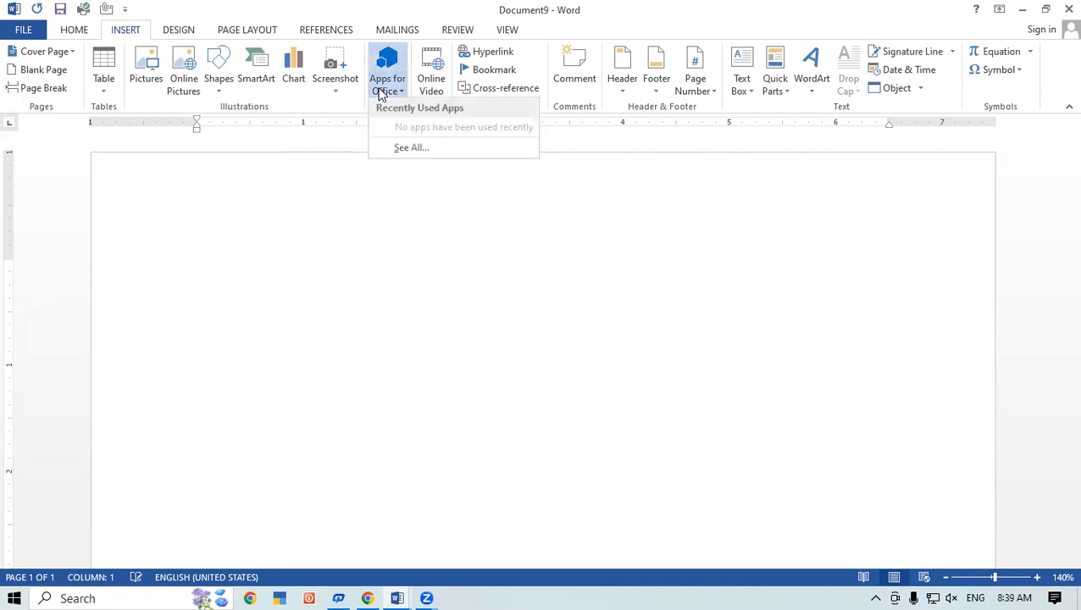
left_click(362, 265)
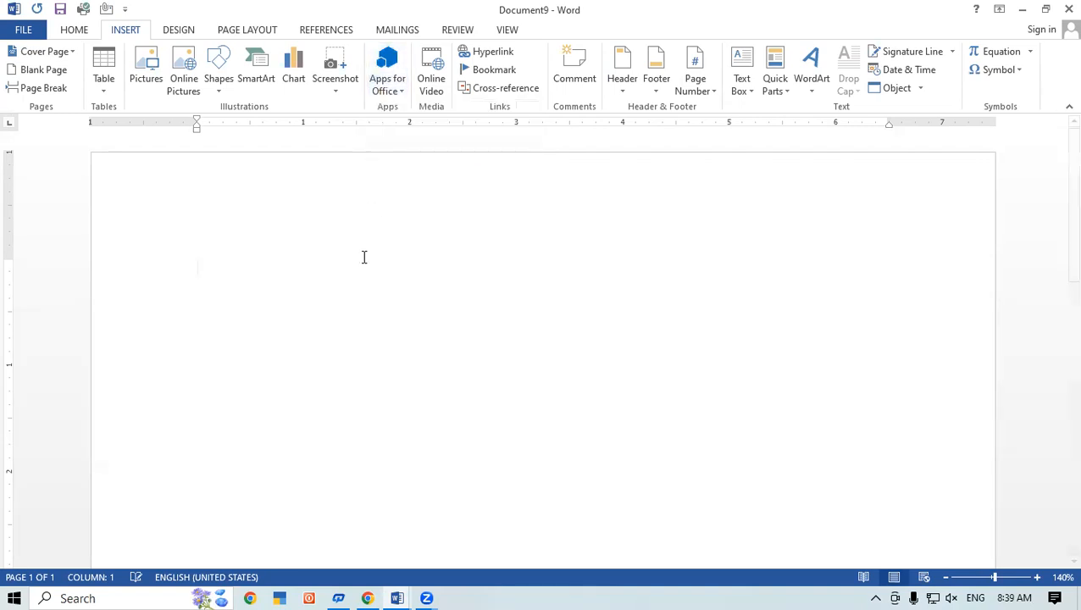
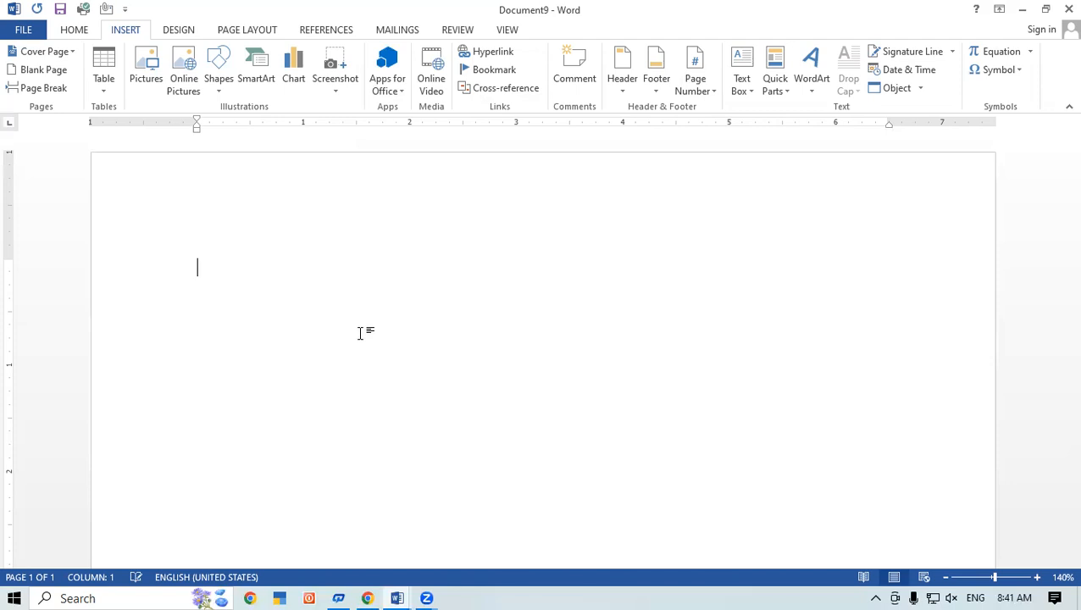
Write the heading "Data", make it bold at size 16, and start a new line below it
type("Data")
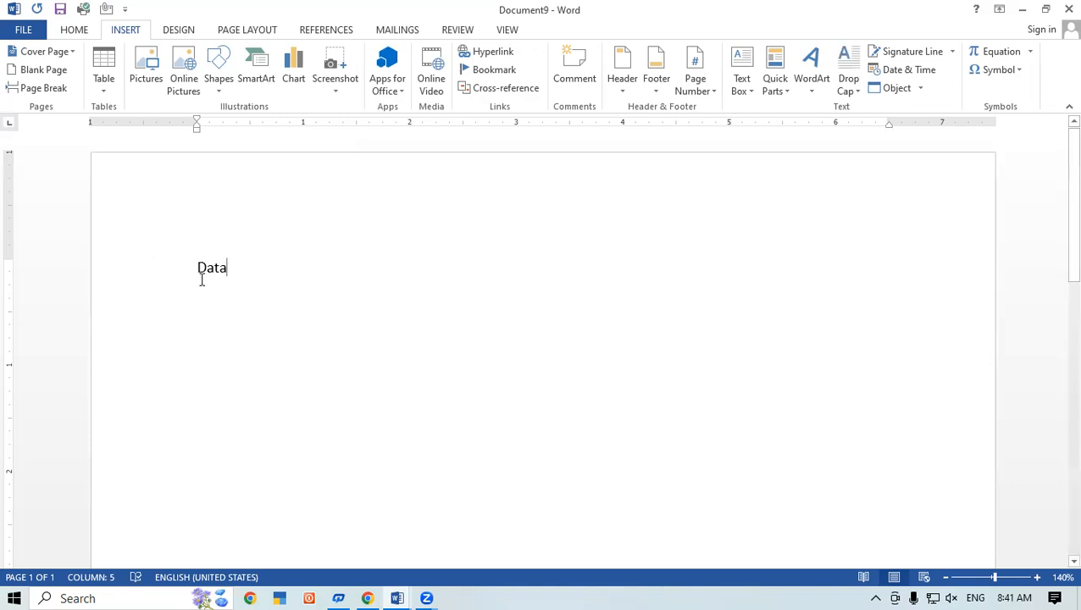
left_click_drag(200, 276, 256, 265)
left_click(80, 31)
left_click(142, 84)
left_click(247, 57)
left_click(247, 57)
left_click(247, 57)
left_click(247, 56)
left_click(265, 275)
key("Return")
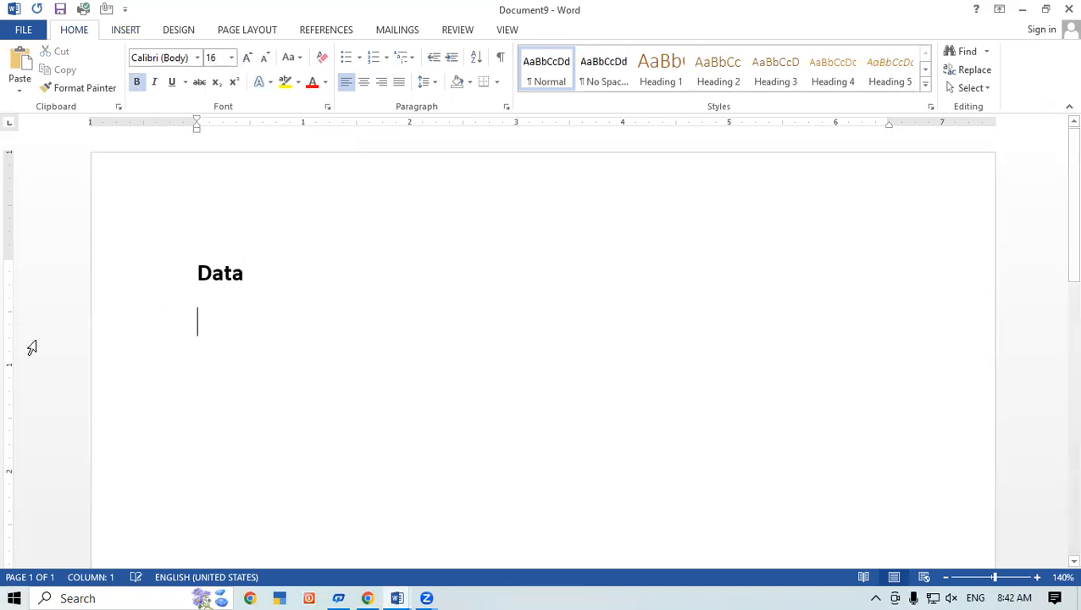
Search YouTube for "what is data" and insert the University of Houston Libraries video "What is Data?" below the heading
left_click(130, 31)
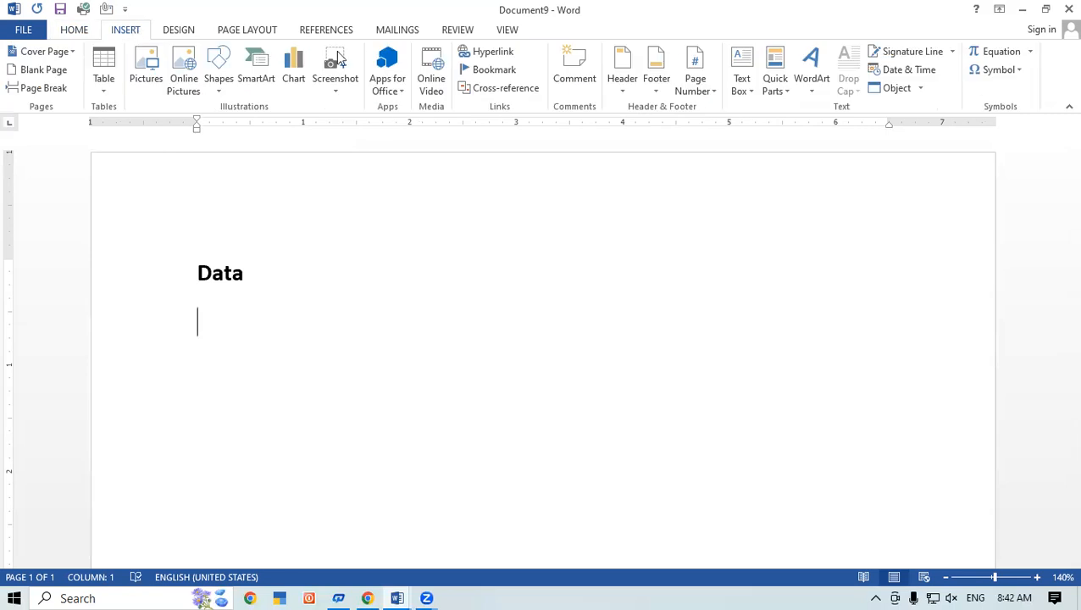
left_click(431, 70)
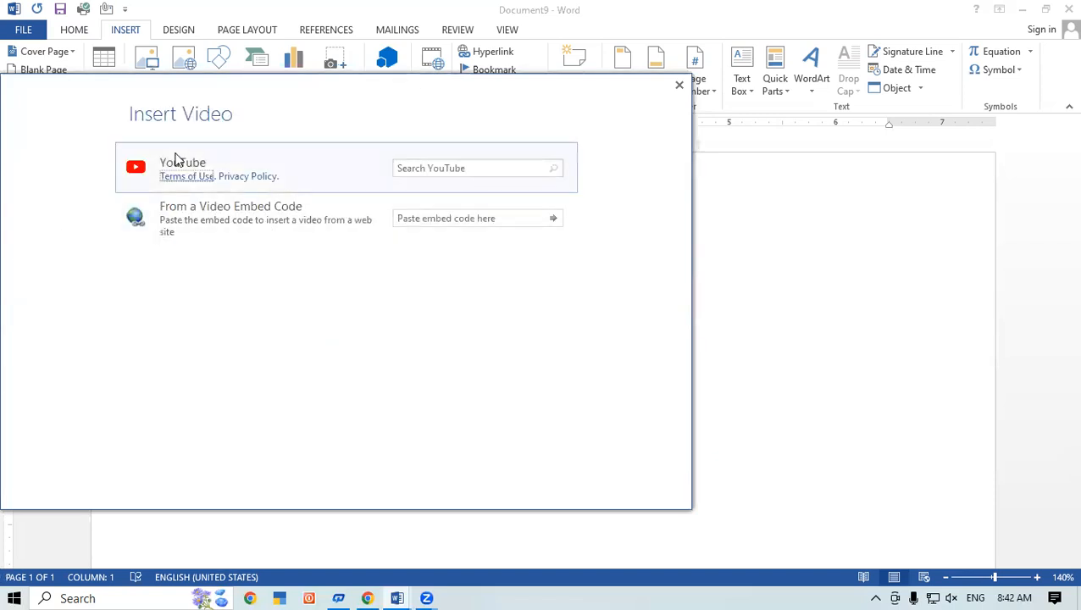
left_click(449, 168)
type("what is data")
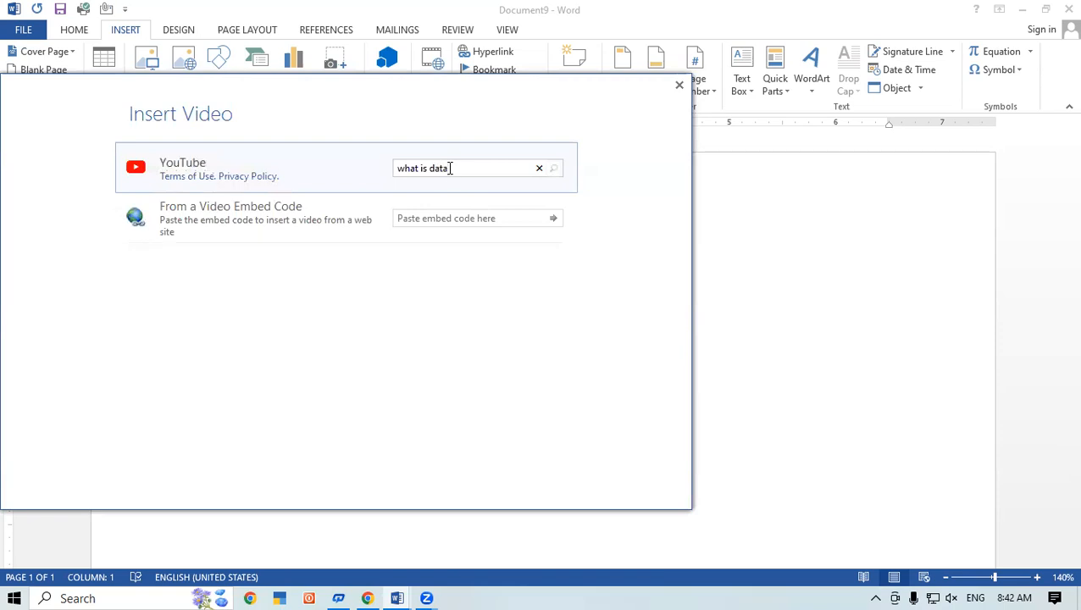
key("Return")
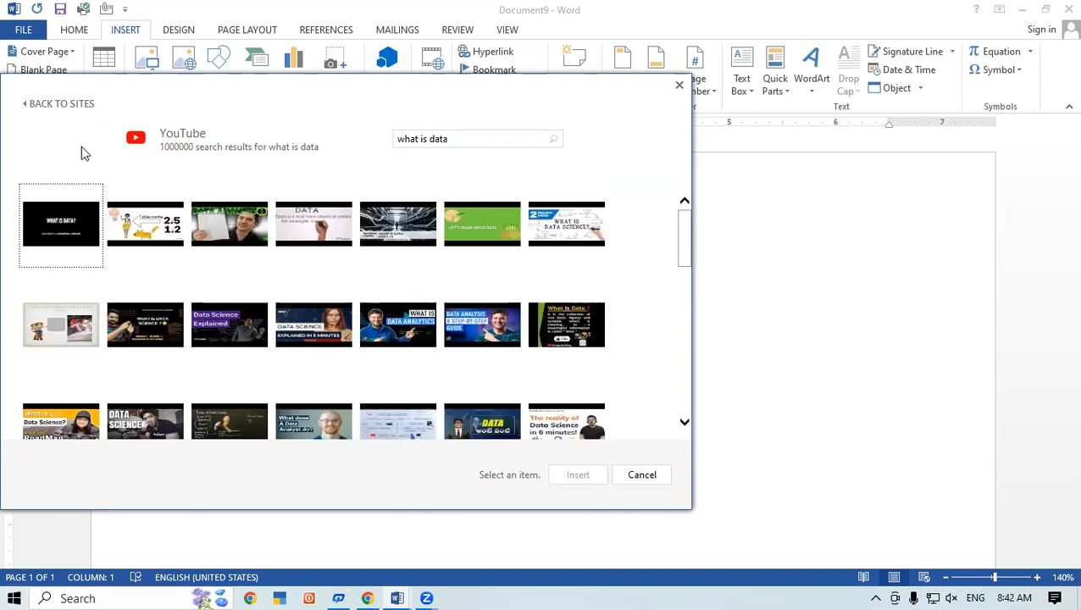
left_click(48, 233)
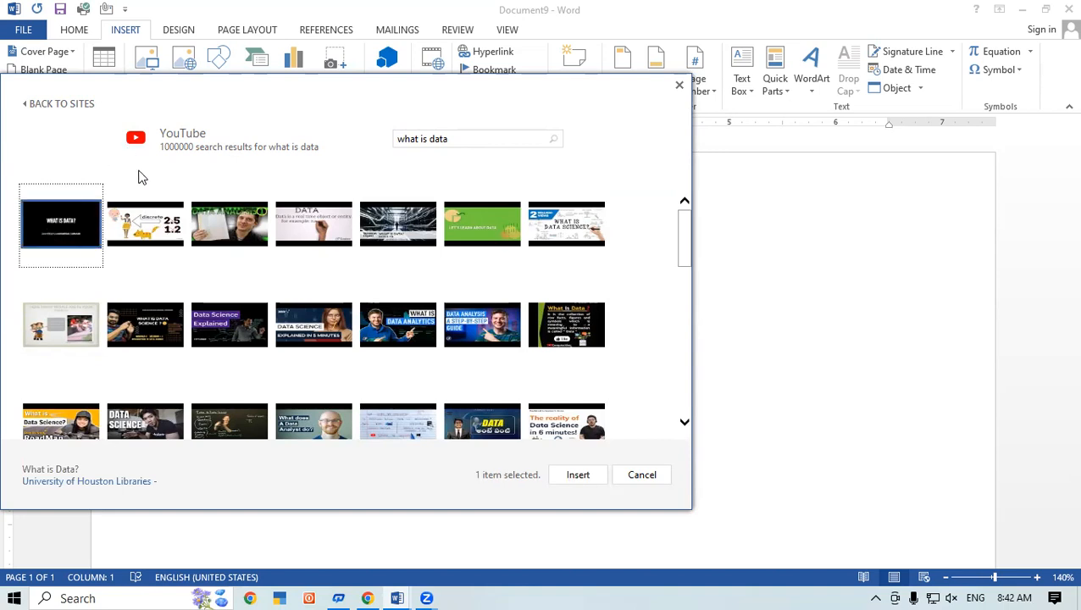
left_click(577, 475)
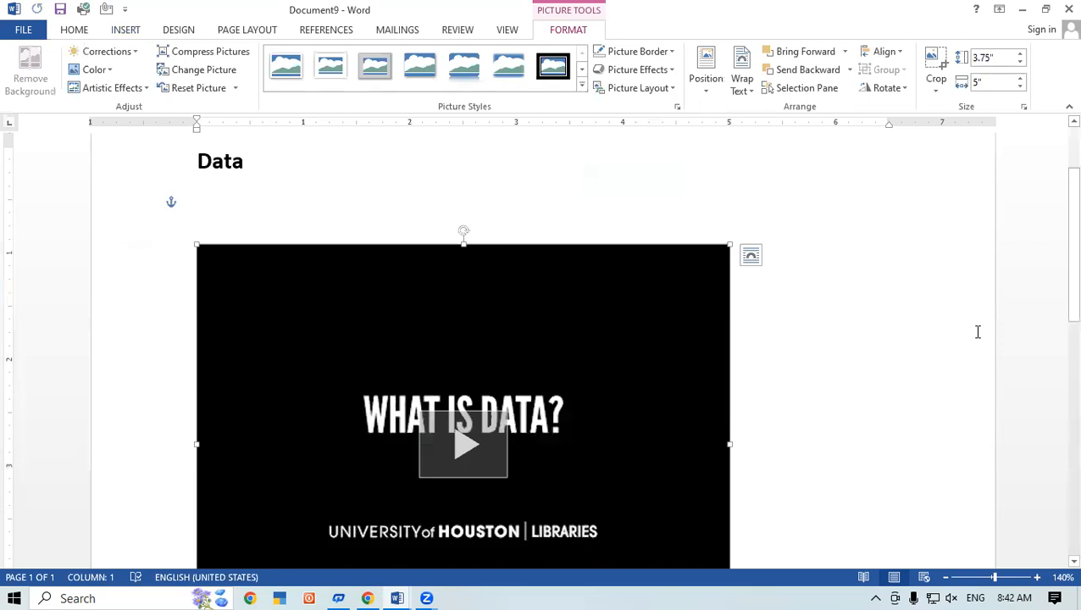
Play the "What is Data?" video inside the document with the system sound unmuted, then pause and close it
scroll(796, 407, "down", 1)
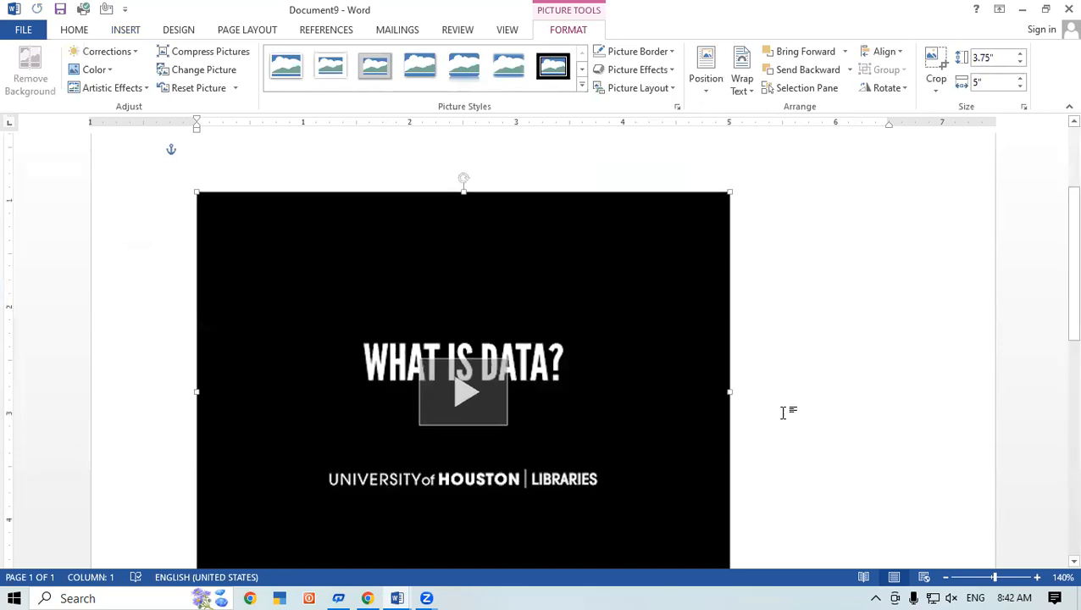
left_click(462, 395)
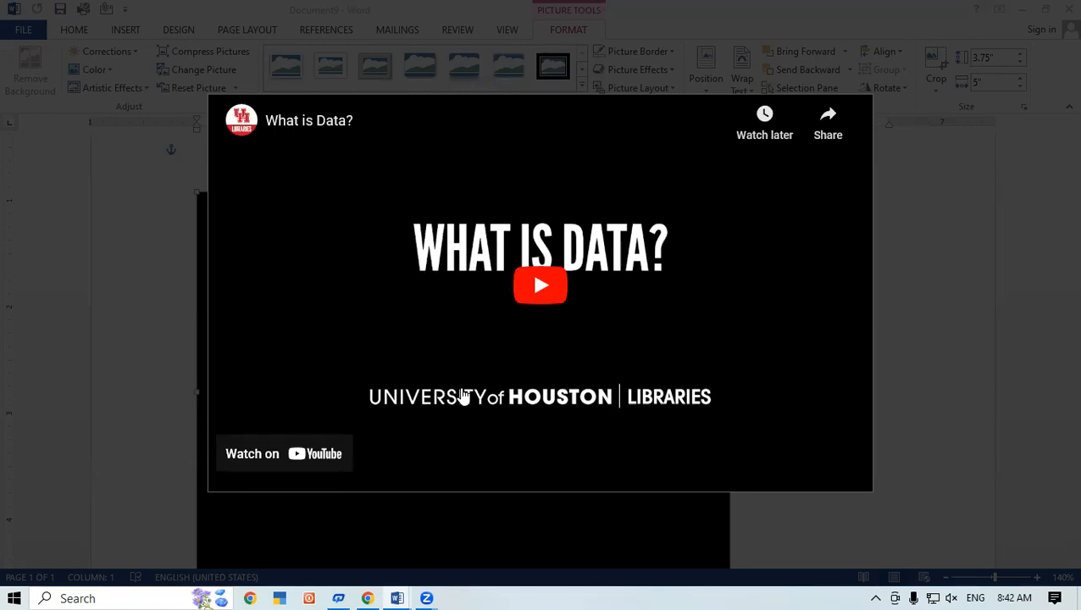
left_click(536, 294)
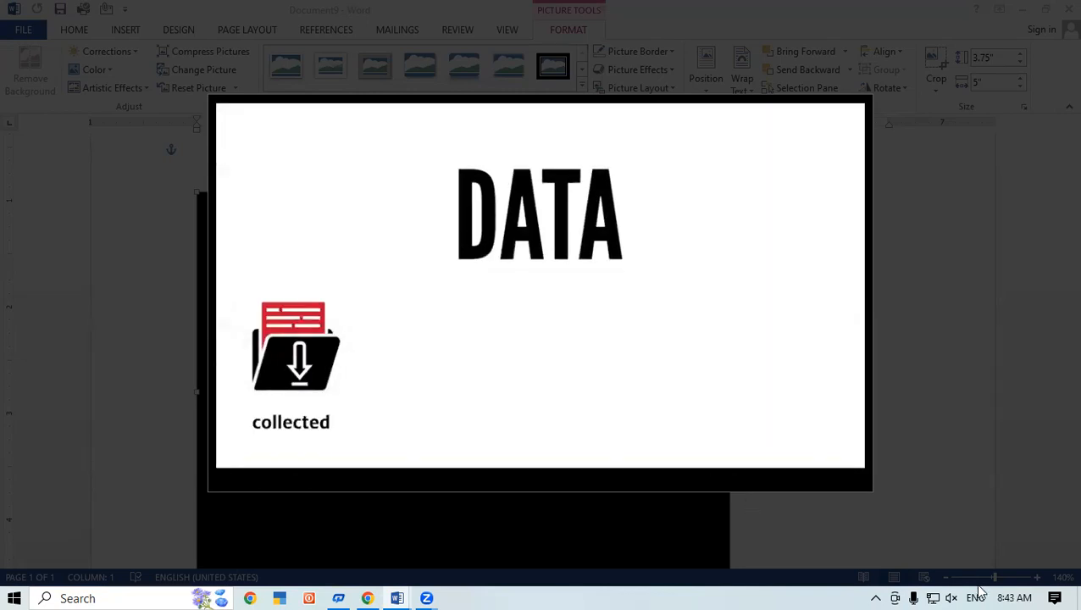
left_click(951, 596)
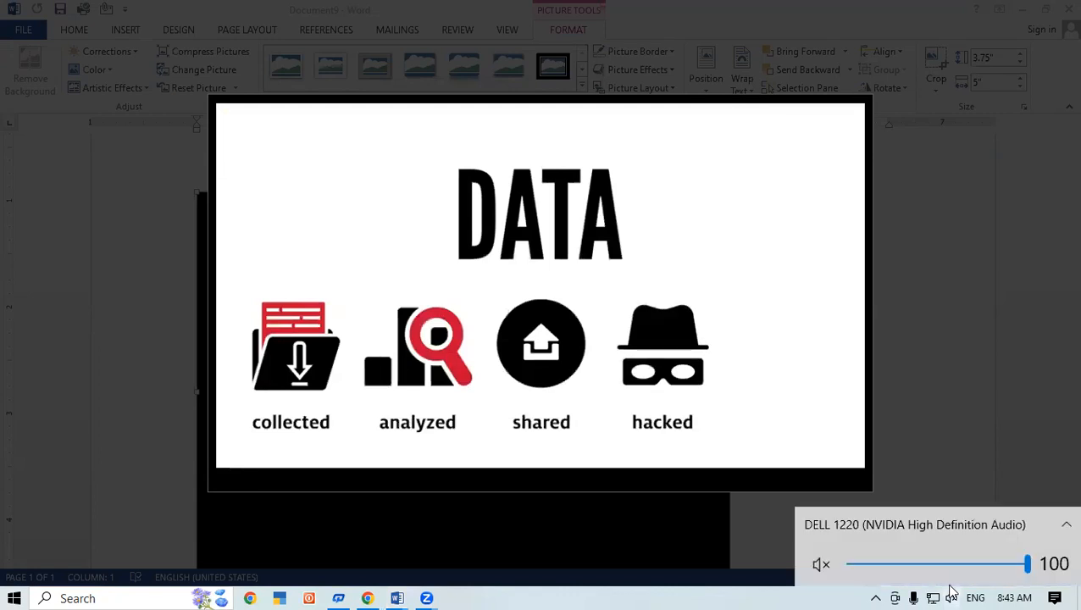
scroll(971, 568, "up", 1)
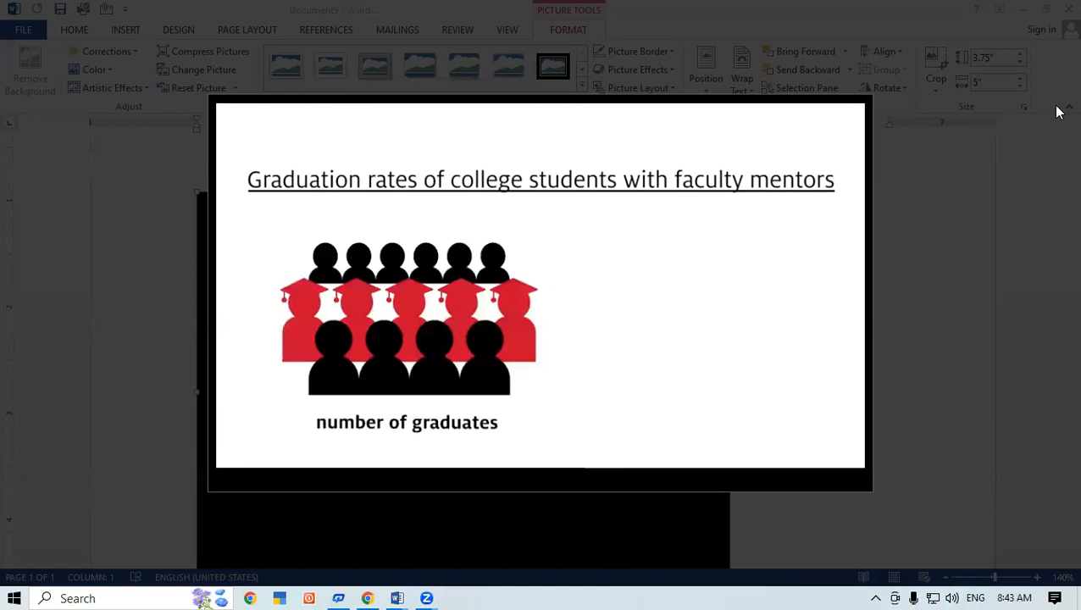
mouse_move(425, 186)
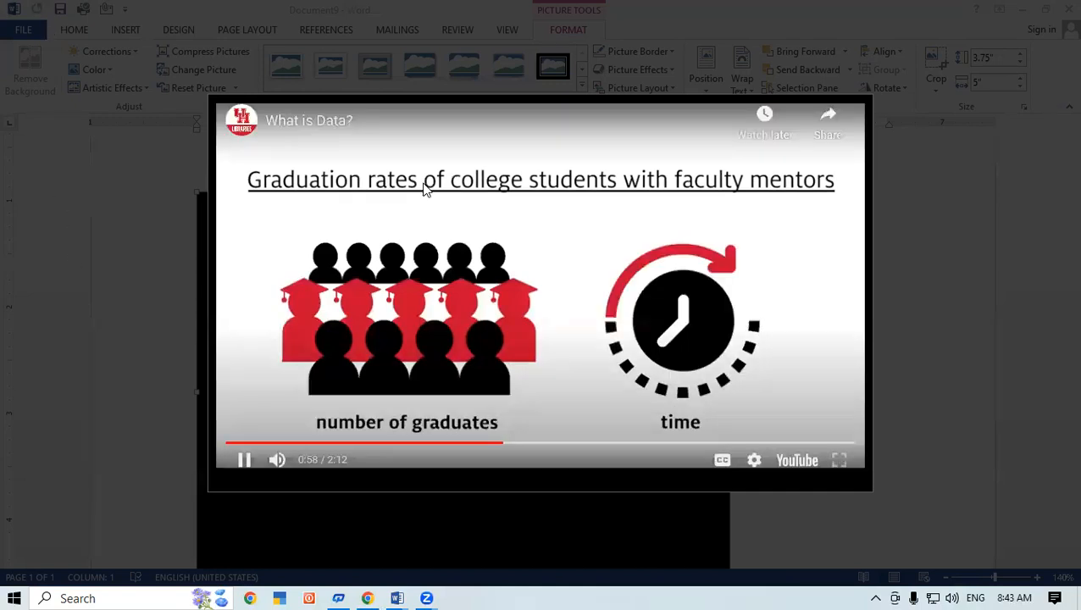
left_click(287, 183)
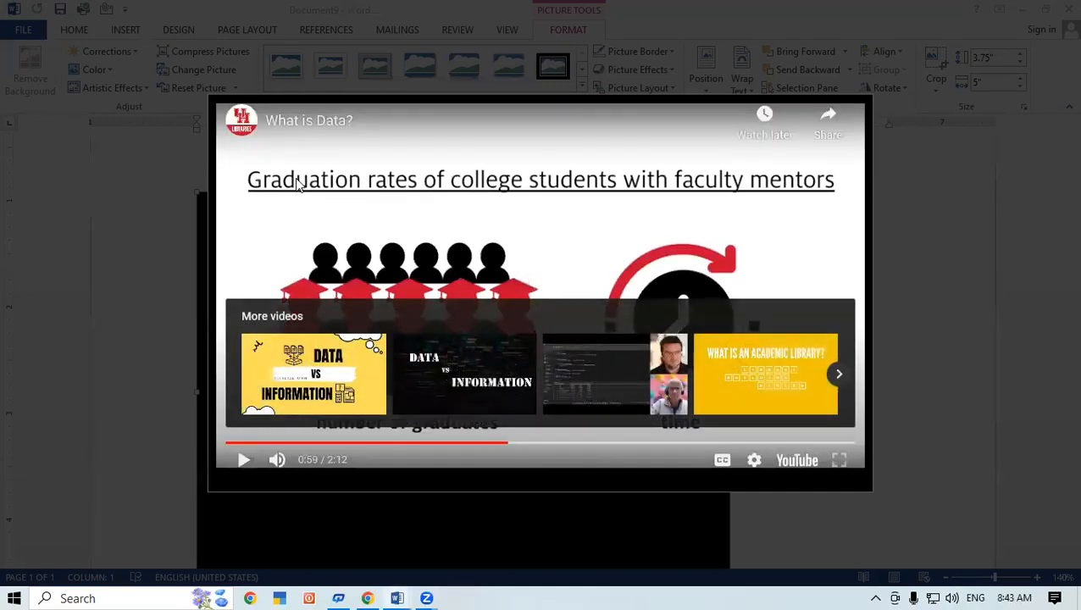
key("Escape")
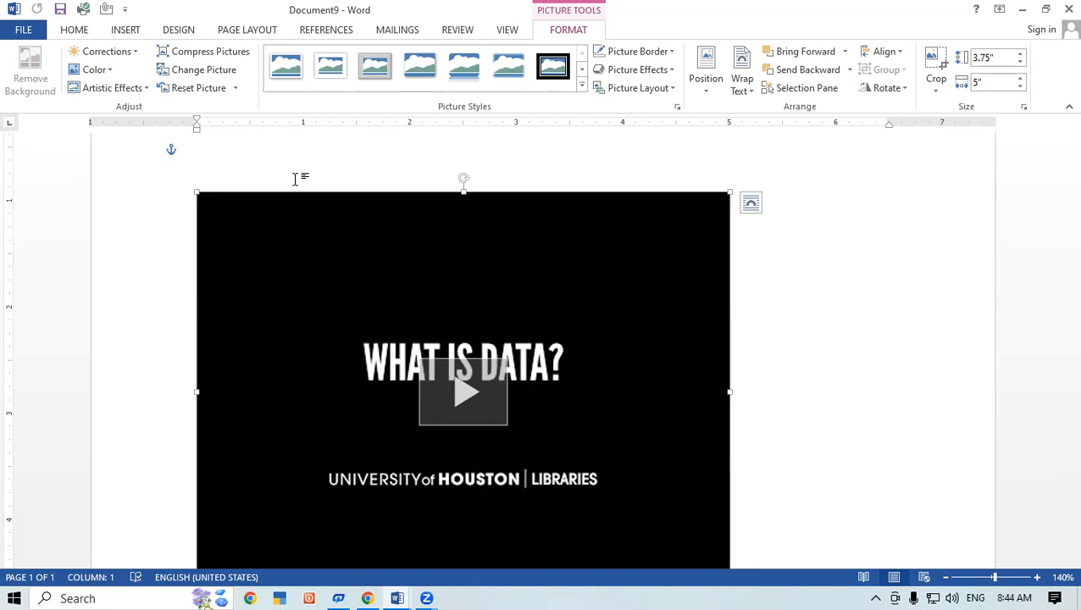
Delete the "What is Data?" video and search YouTube again for "what is data" as an online video
key("Delete")
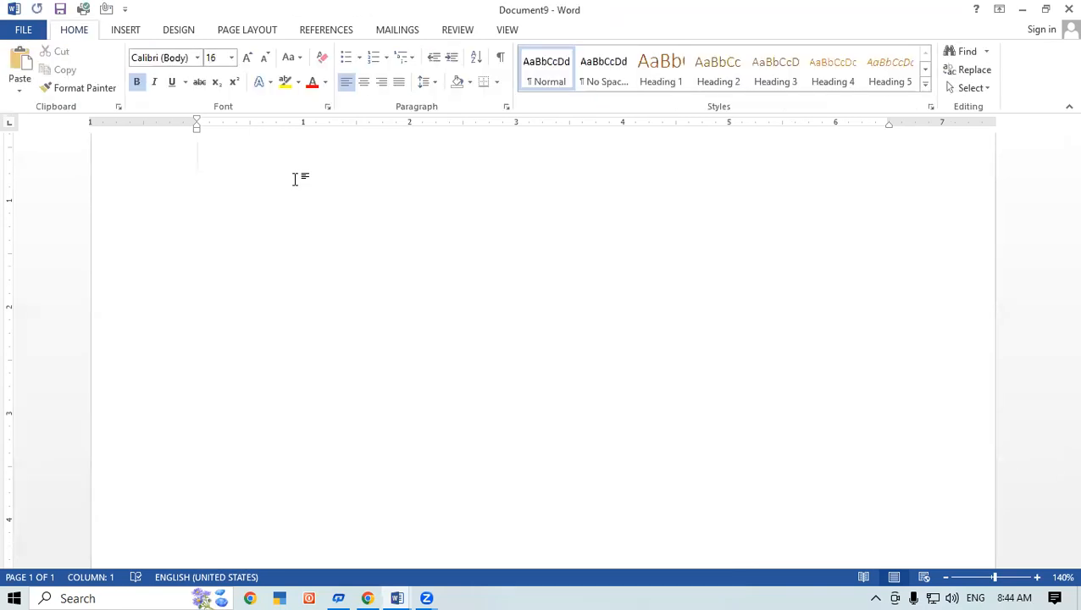
left_click(127, 32)
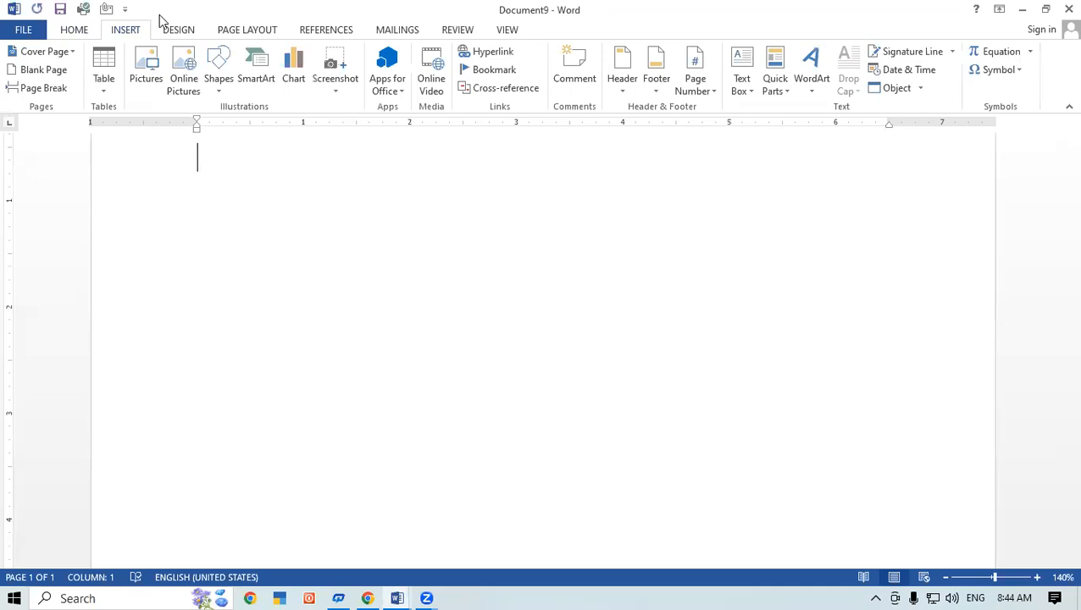
left_click(430, 70)
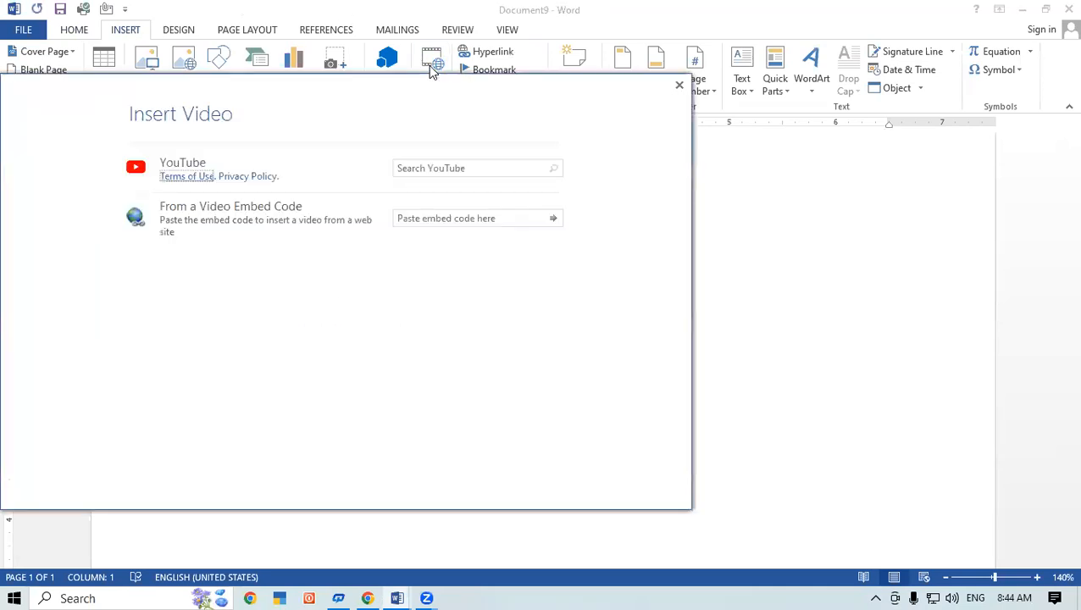
left_click(408, 170)
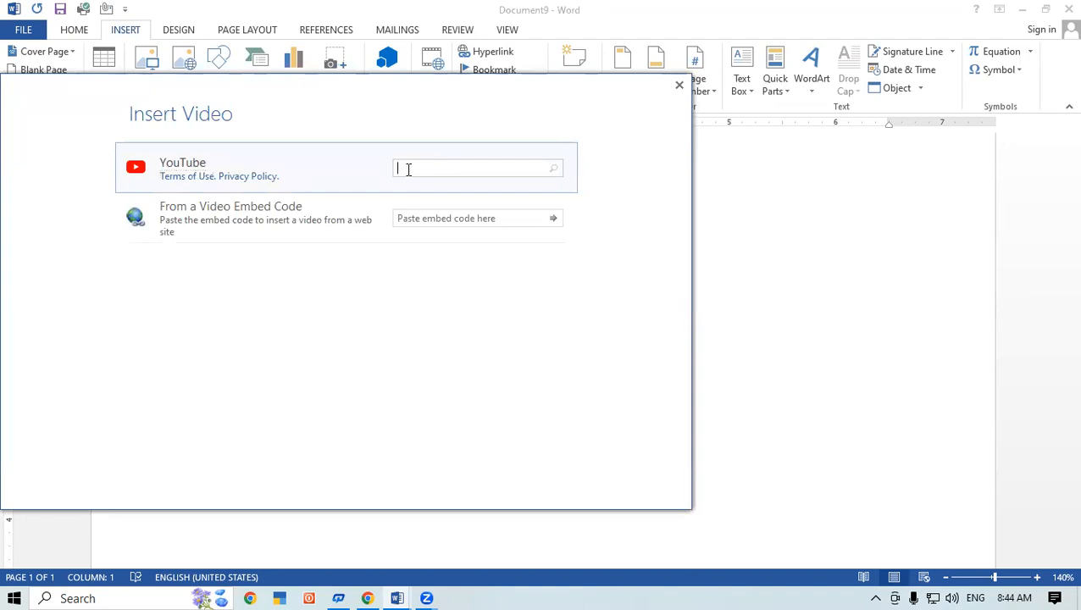
type("what")
key("BackSpace")
key("BackSpace")
key("BackSpace")
key("BackSpace")
type("what")
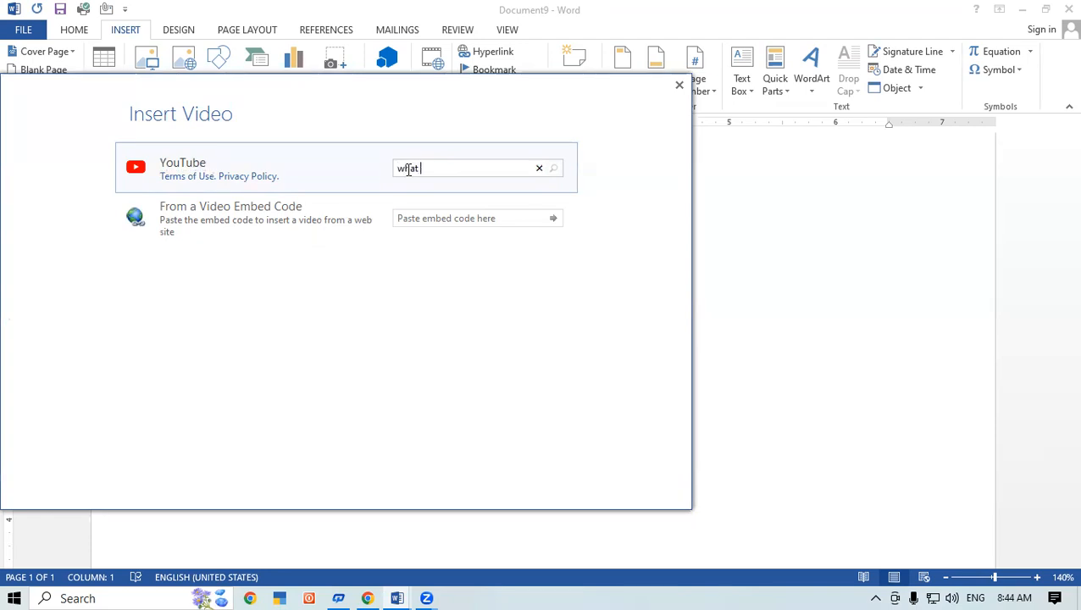
type(" is data")
key("Return")
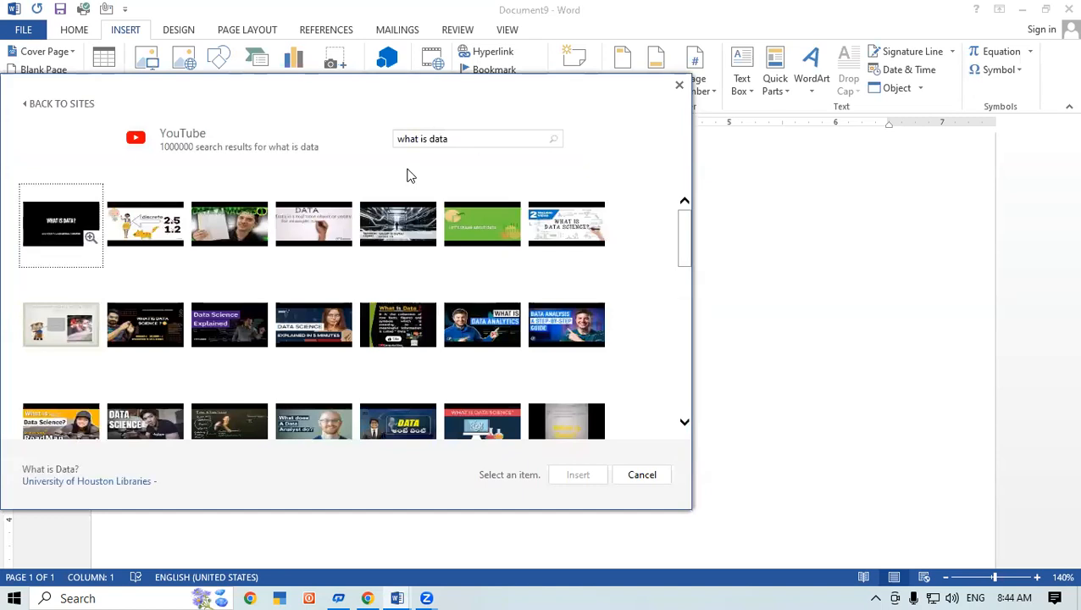
Insert the Simplilearn video "Data Science In 5 Minutes" from the results and play it inside the document
scroll(299, 336, "down", 1)
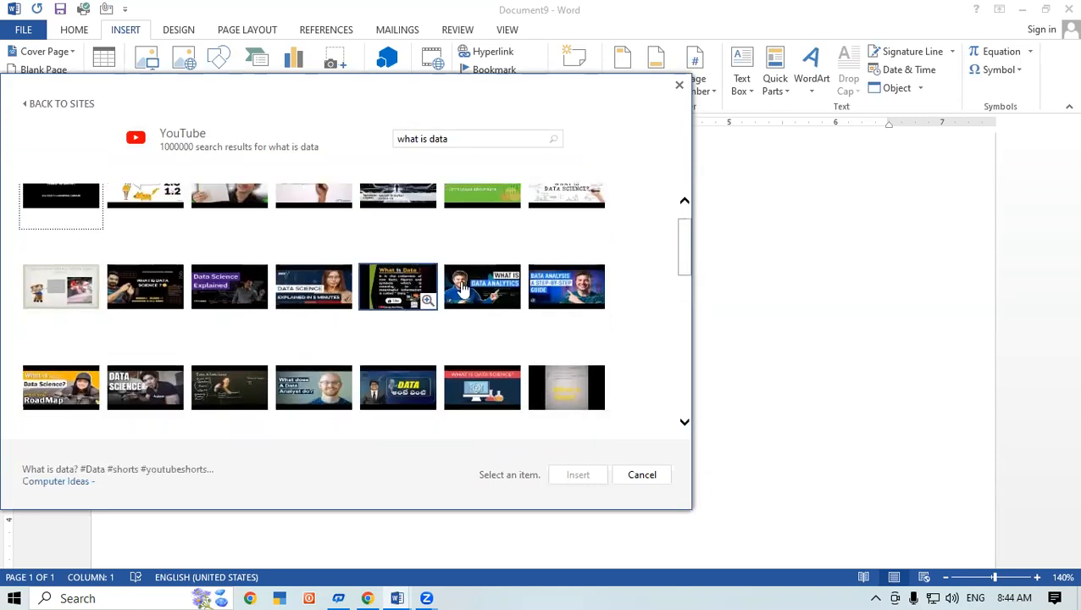
scroll(448, 318, "up", 1)
scroll(489, 303, "down", 1)
scroll(415, 398, "up", 1)
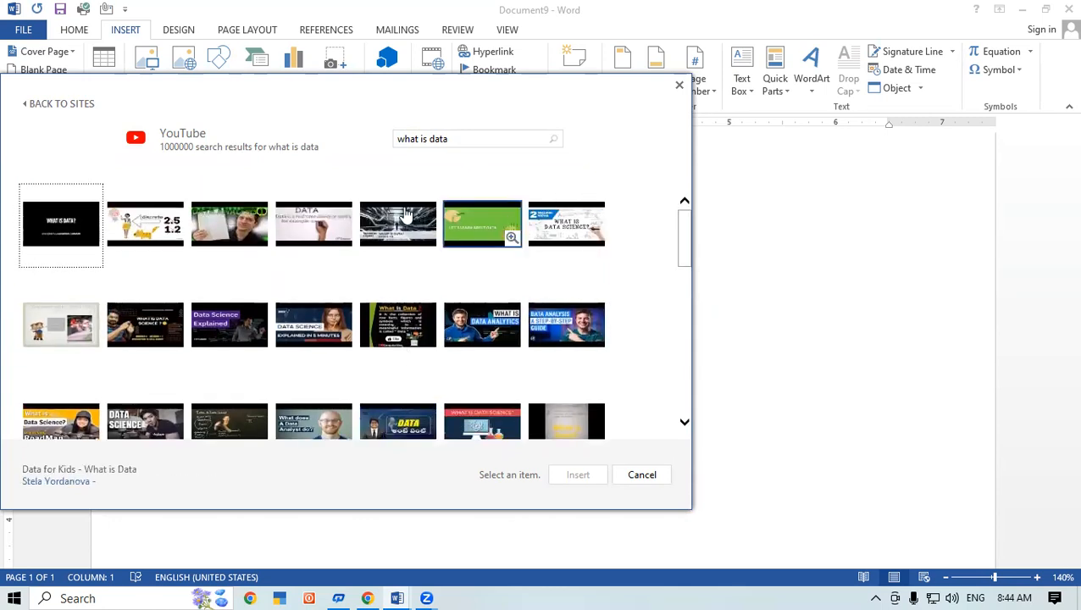
left_click(565, 236)
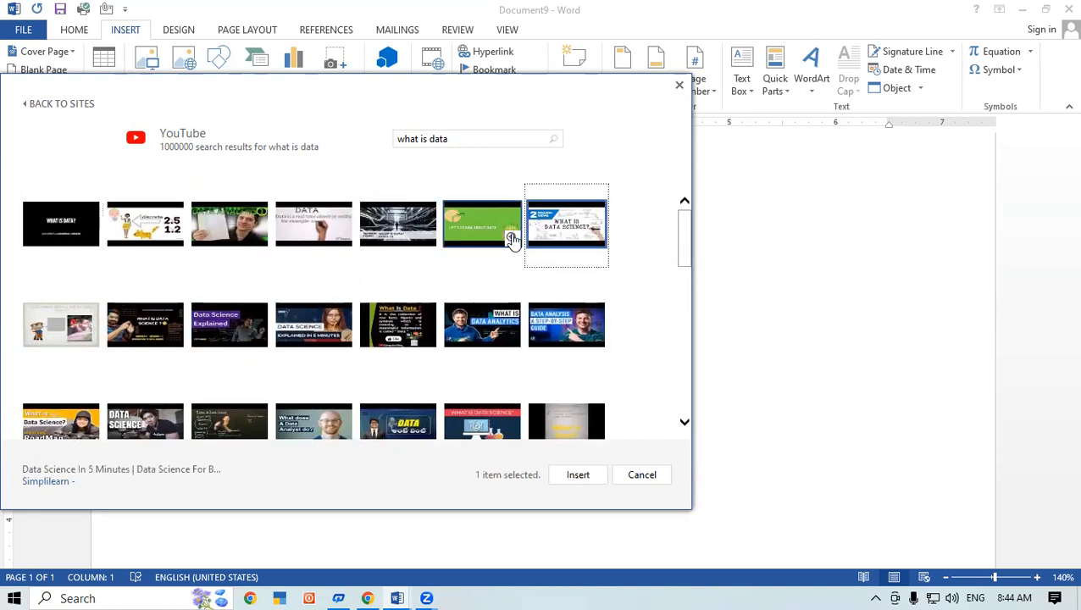
left_click(576, 475)
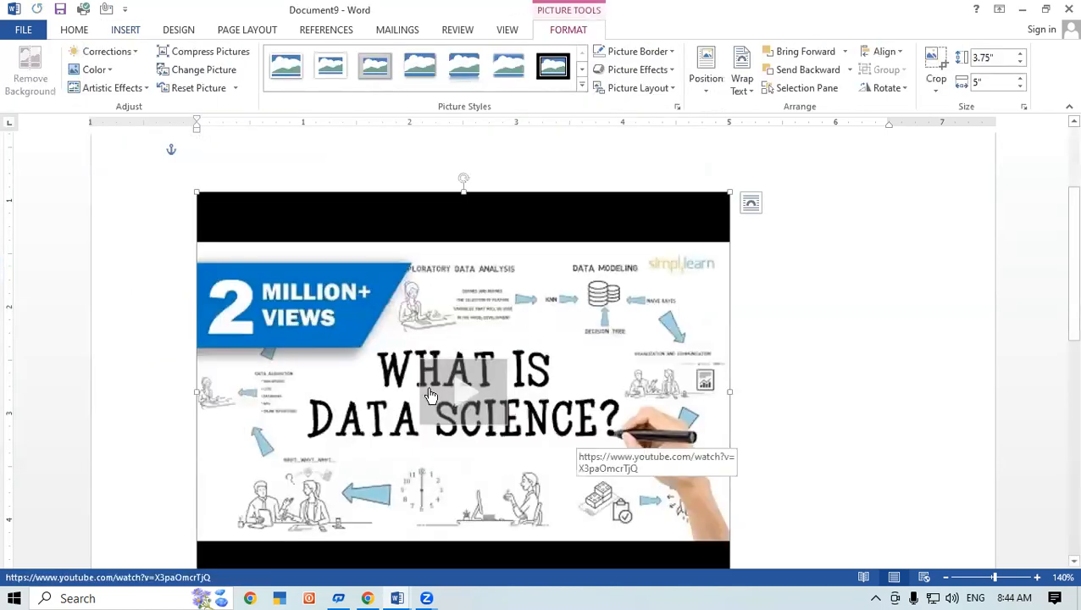
left_click(459, 393)
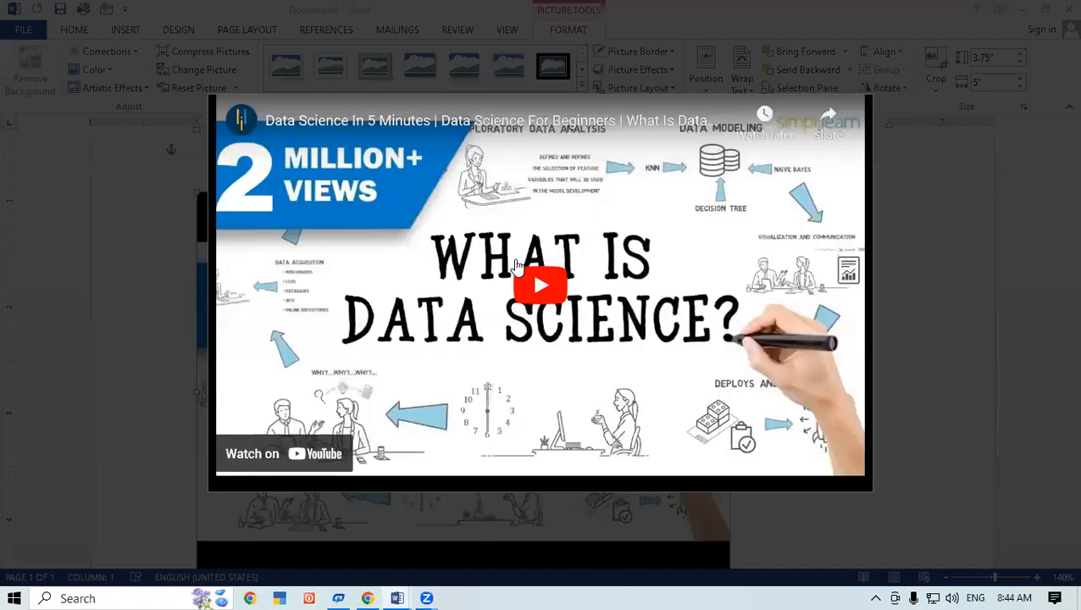
left_click(536, 290)
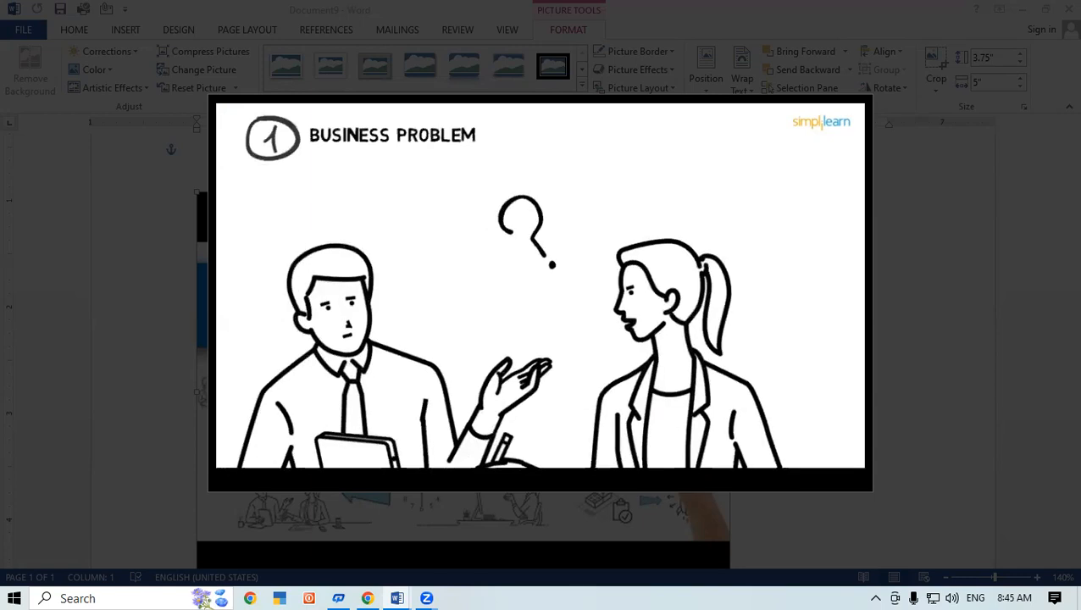
Close and delete the "Data Science In 5 Minutes" video, enter the heading "Data" and start a new line
key("Escape")
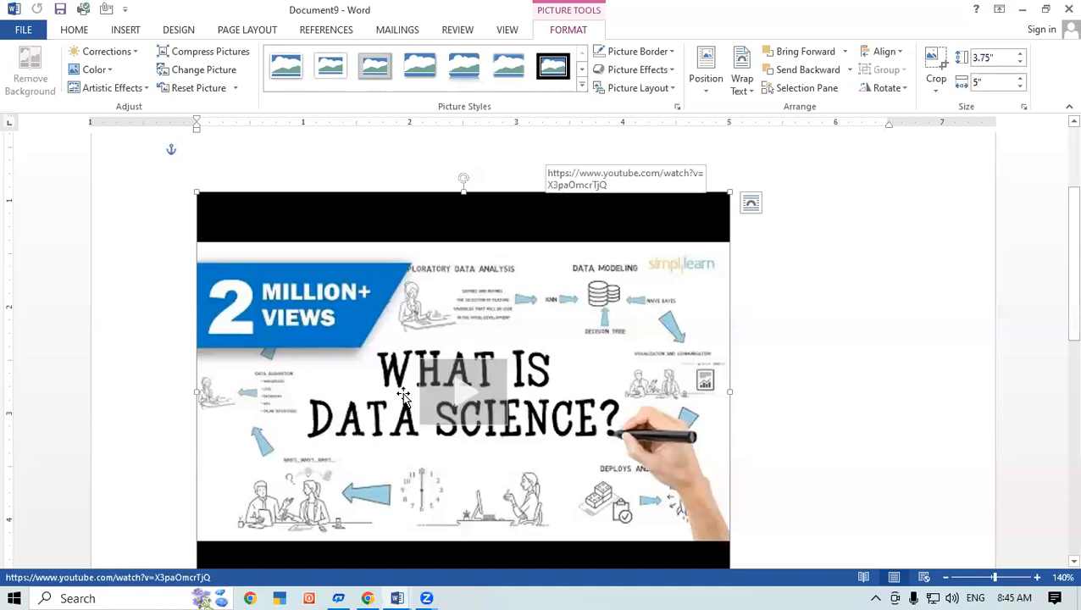
key("Delete")
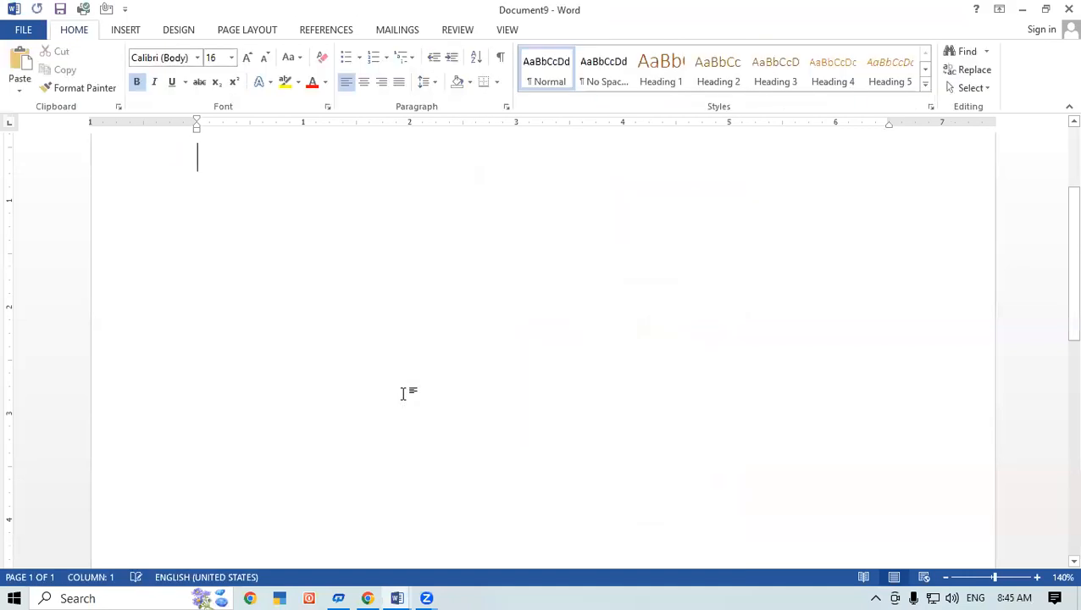
type("Data")
key("Return")
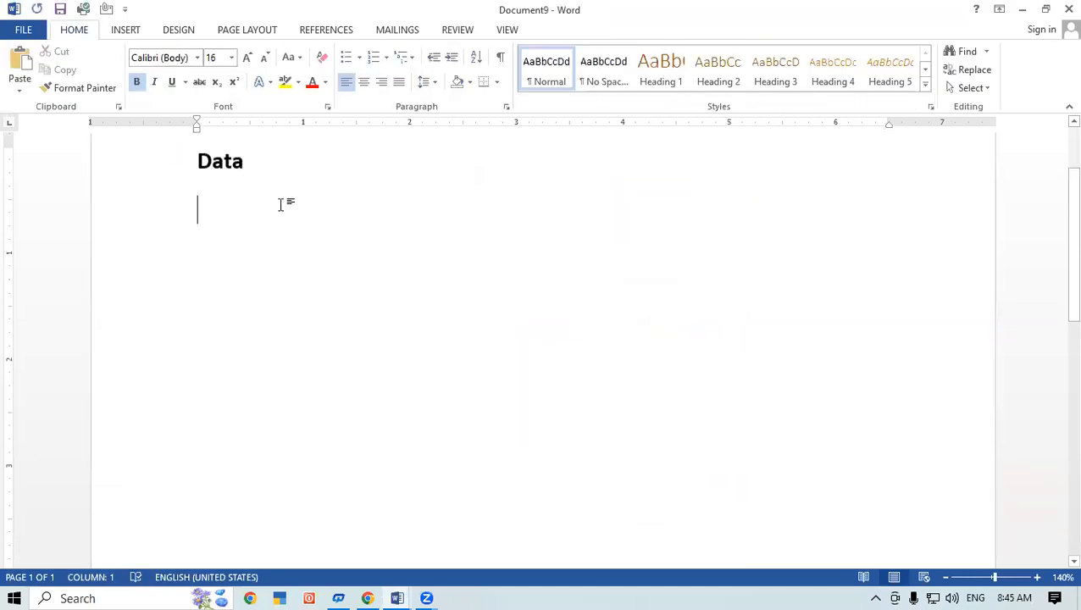
left_click(129, 32)
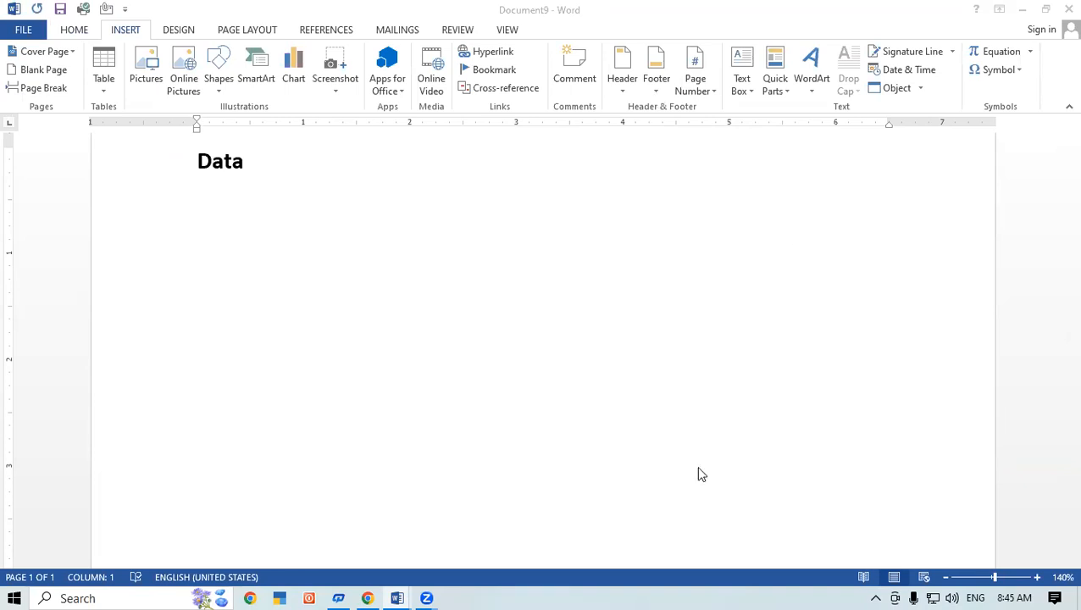
left_click(279, 181)
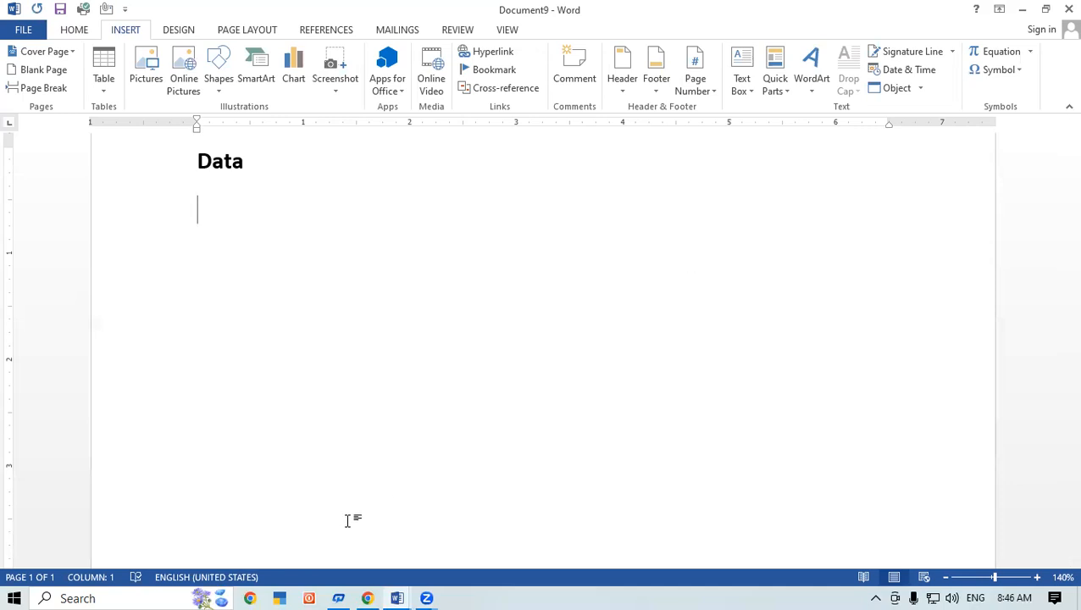
key("alt+Tab")
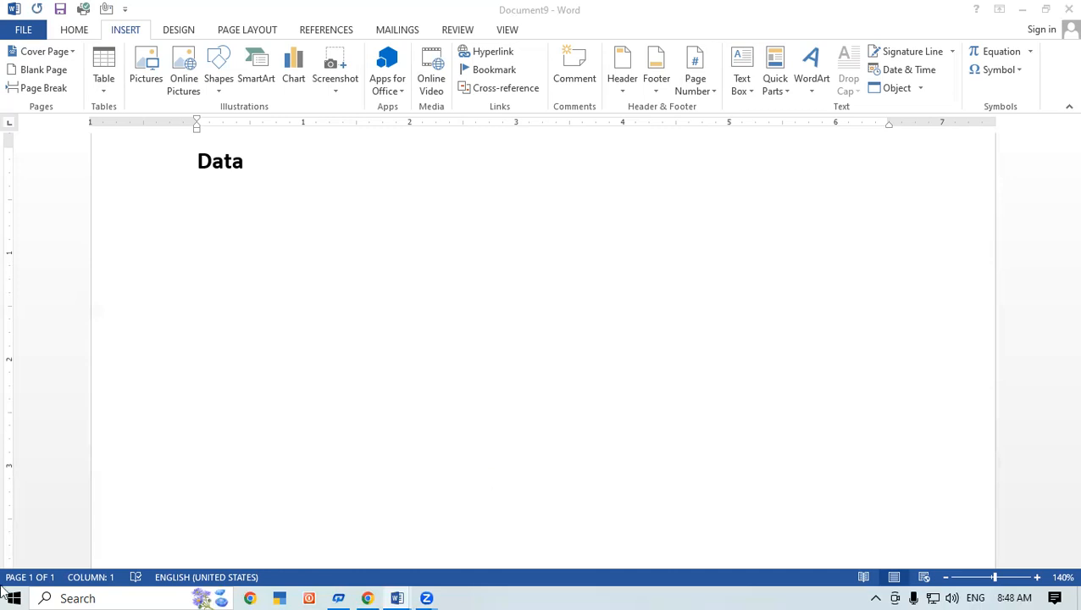
Generate default sample paragraphs below the "Data" heading with the =rand() function
left_click(265, 164)
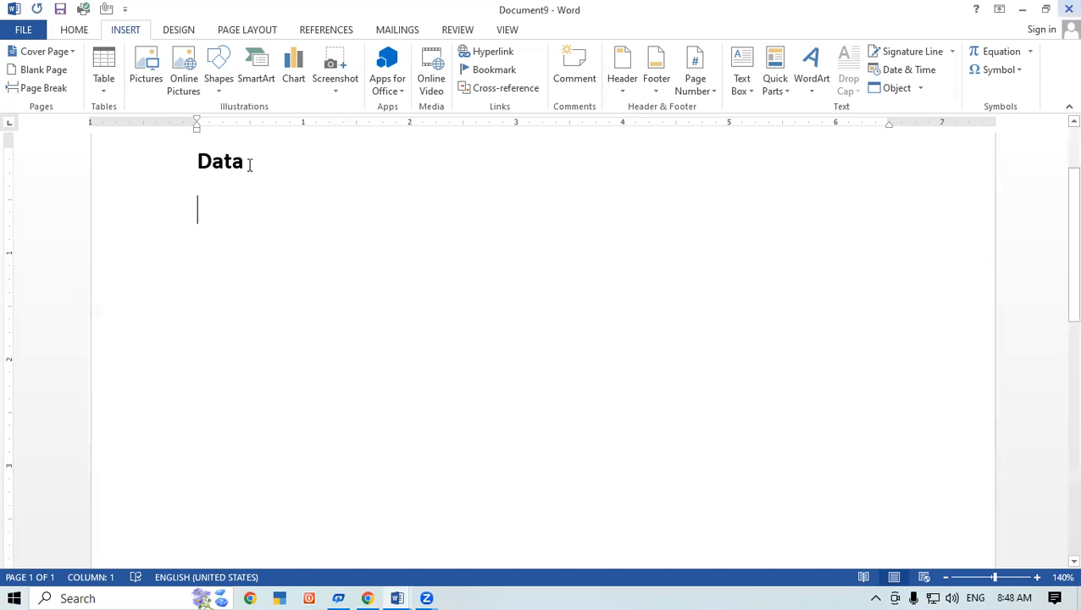
type("=r")
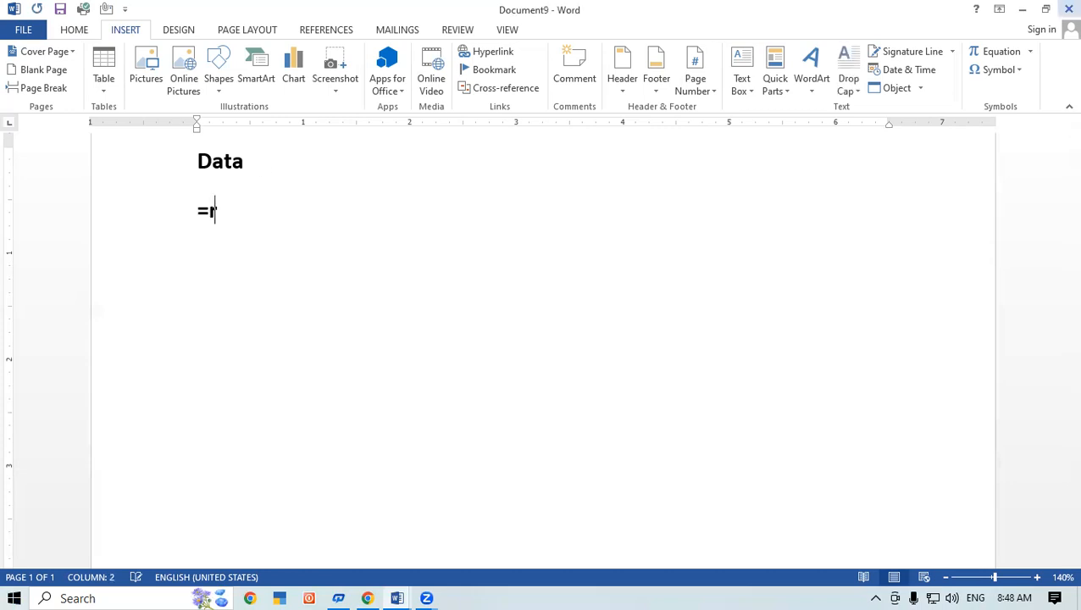
type("and()")
key("Return")
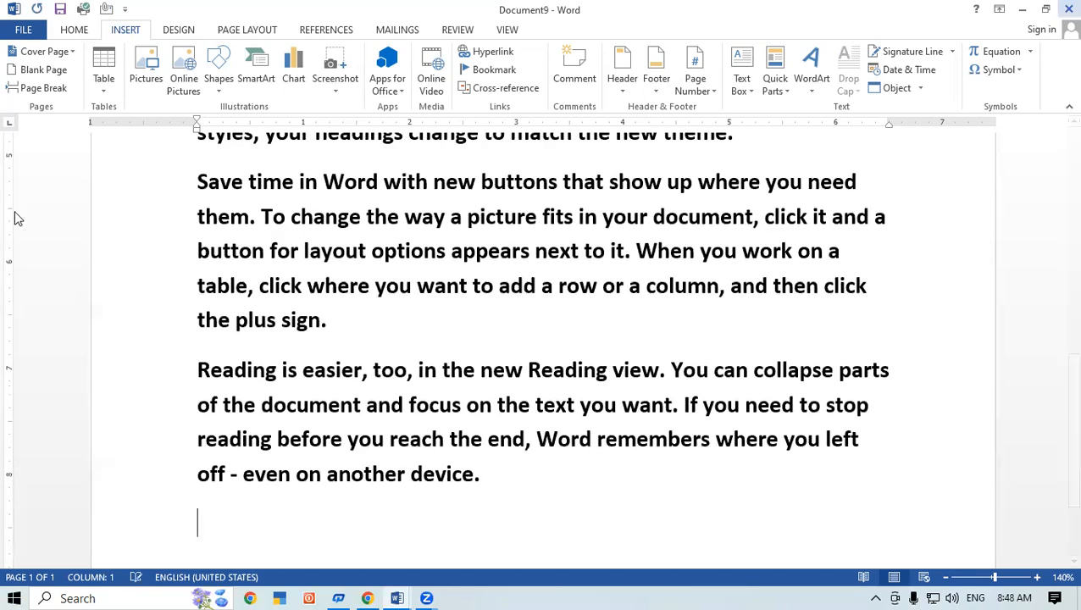
Add further sample text at the end of the document with =rand(20)
scroll(437, 313, "up", 2)
scroll(437, 313, "down", 3)
scroll(428, 366, "up", 1)
scroll(428, 366, "up", 1)
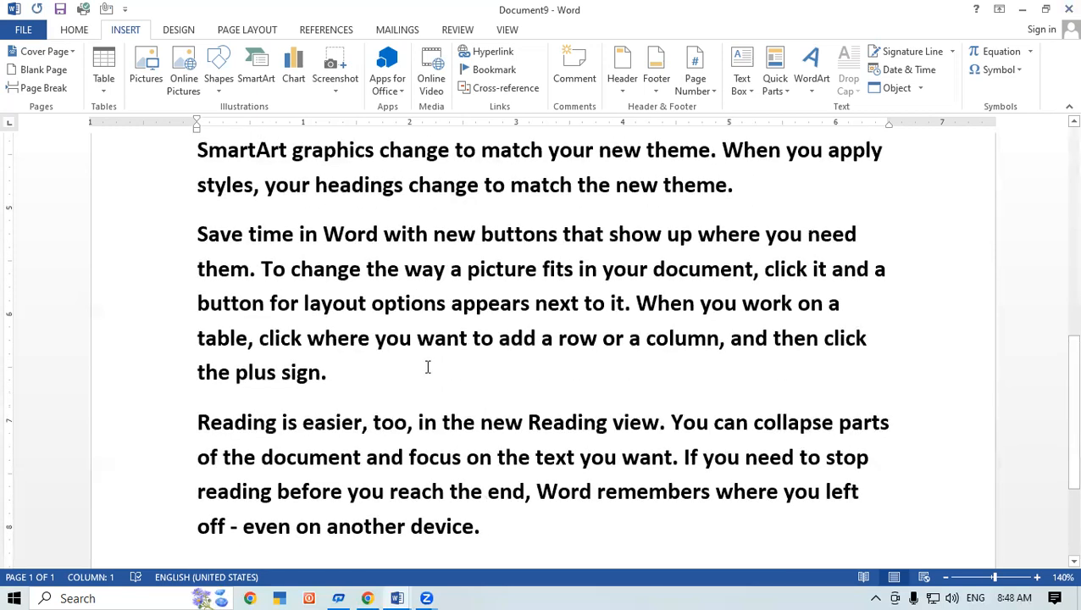
scroll(465, 517, "down", 2)
type("=rand(20)")
key("Return")
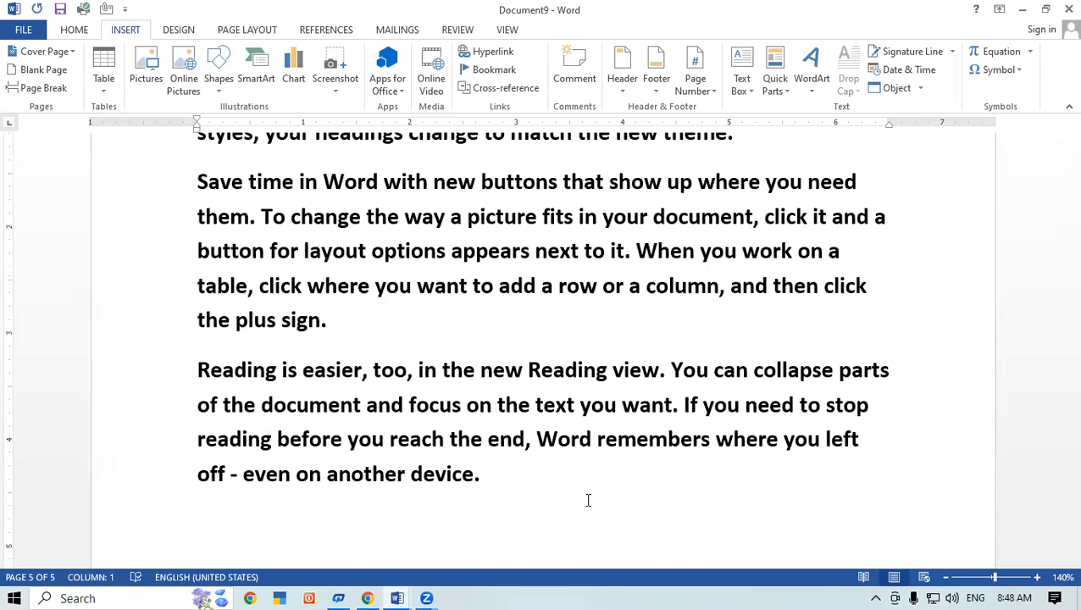
Bookmark the words "To make" at the start of the second sample paragraph with the name SK
left_click(1053, 455)
left_click_drag(1072, 500, 1059, 117)
key("ctrl+Home")
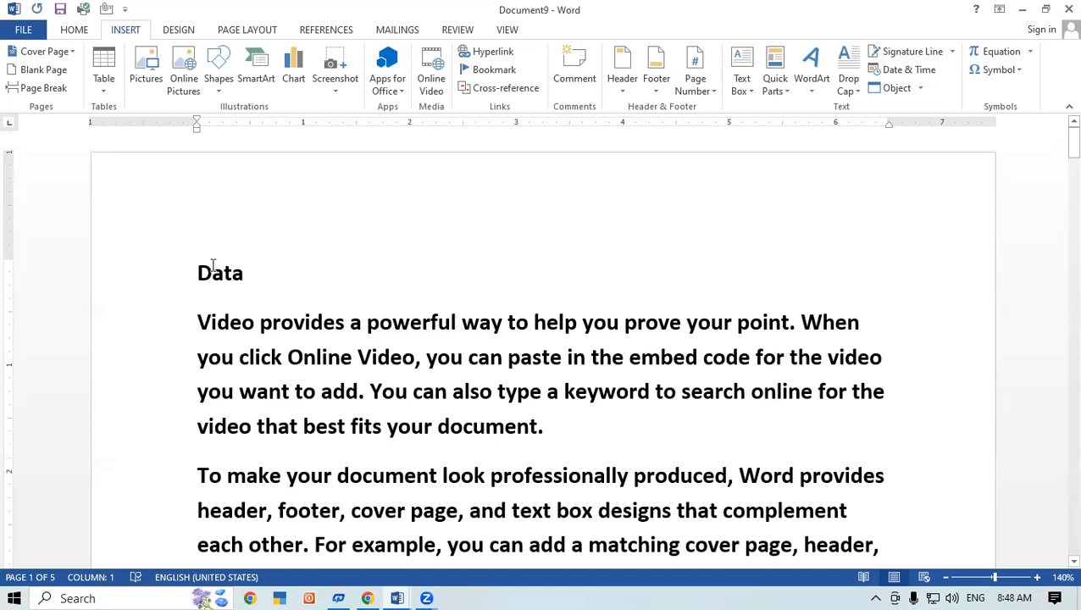
left_click_drag(1072, 148, 1064, 228)
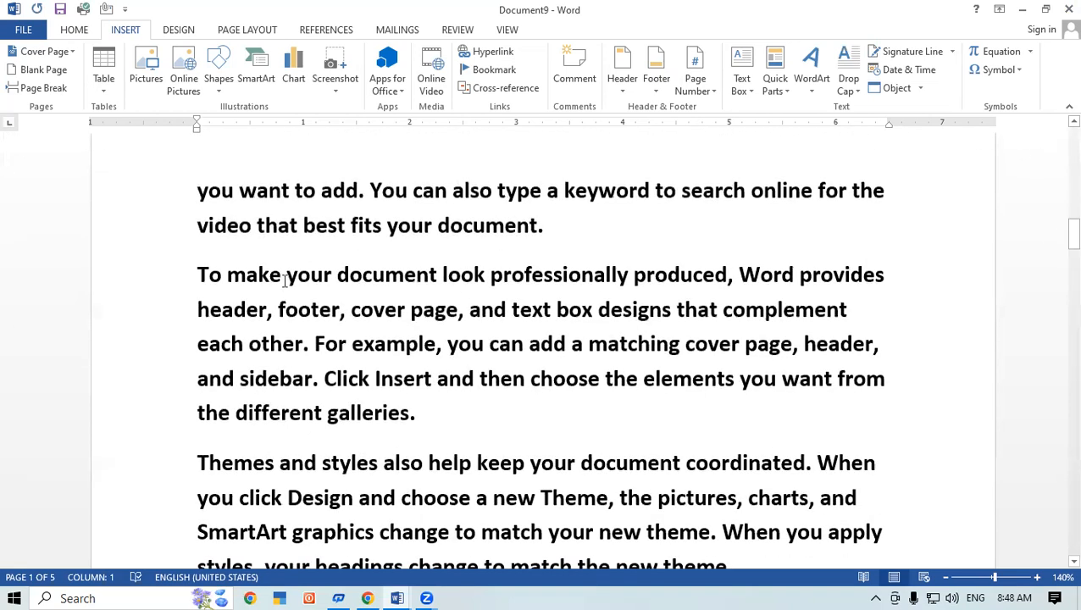
left_click_drag(198, 274, 278, 274)
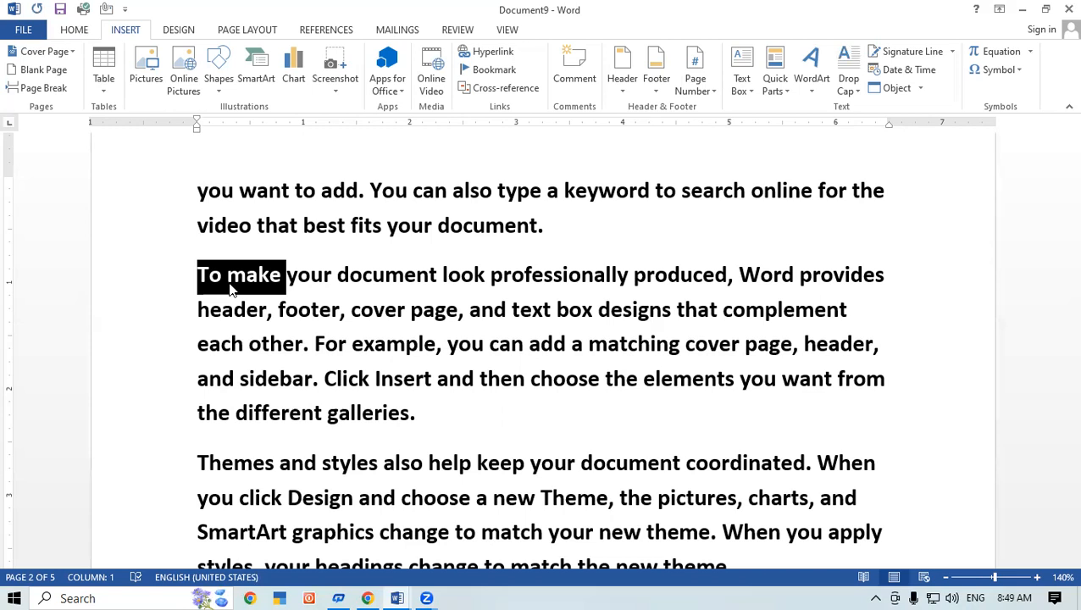
left_click(495, 70)
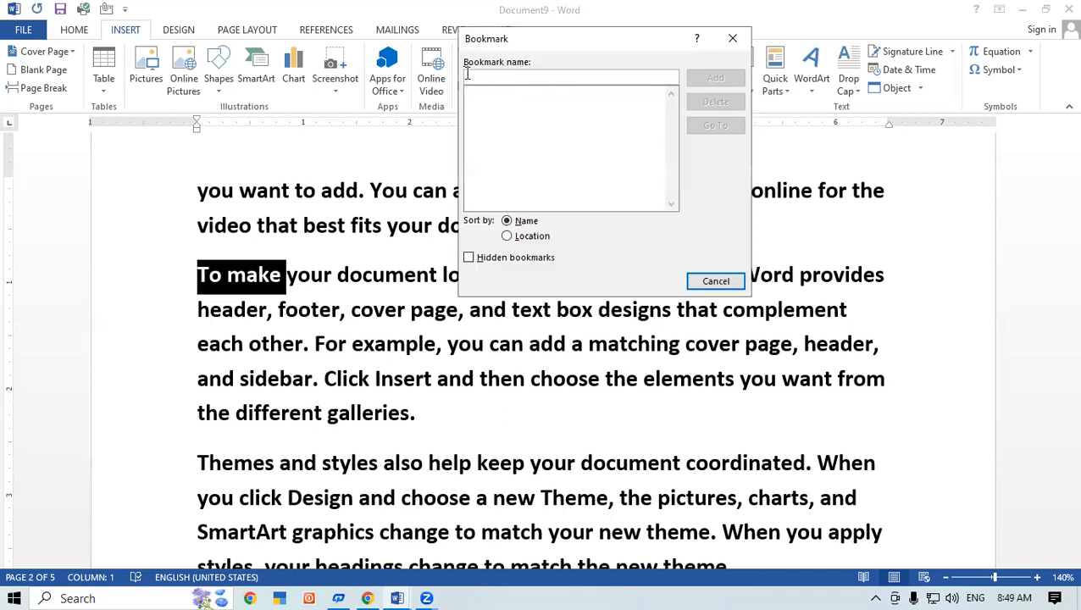
type("SK")
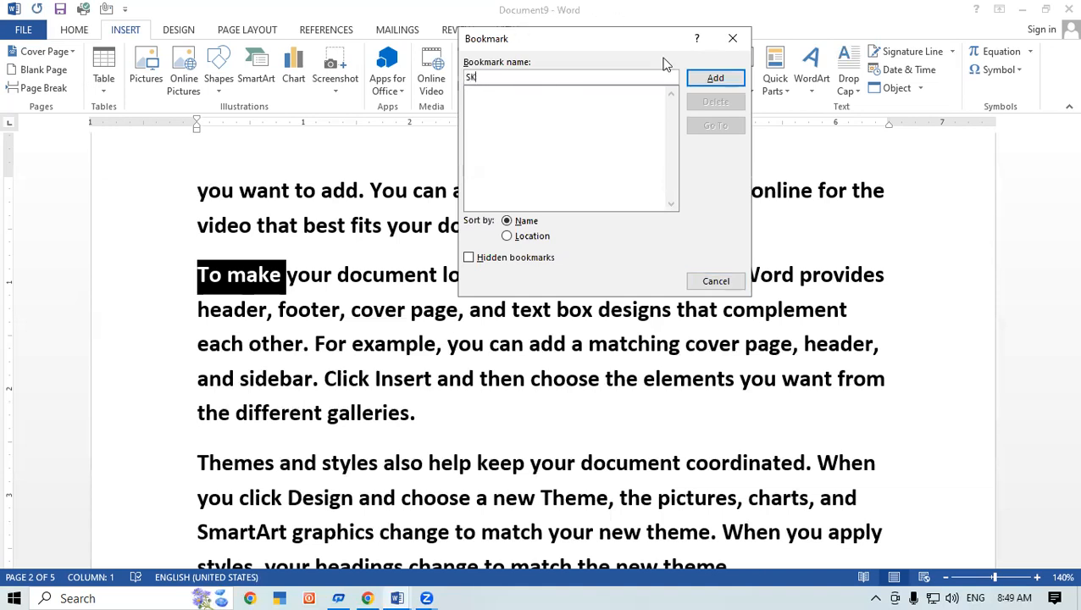
left_click(712, 80)
left_click(693, 256)
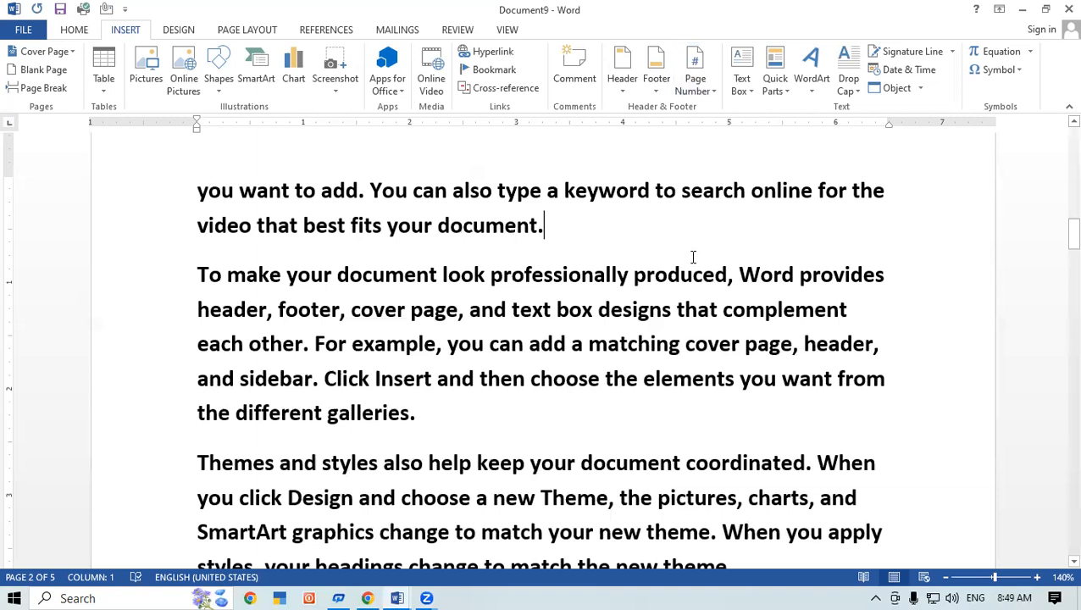
Return to the "Data" heading at the document's start and go to the SK bookmark from there
scroll(693, 257, "up", 3)
scroll(692, 256, "up", 2)
left_click_drag(1069, 212, 1059, 94)
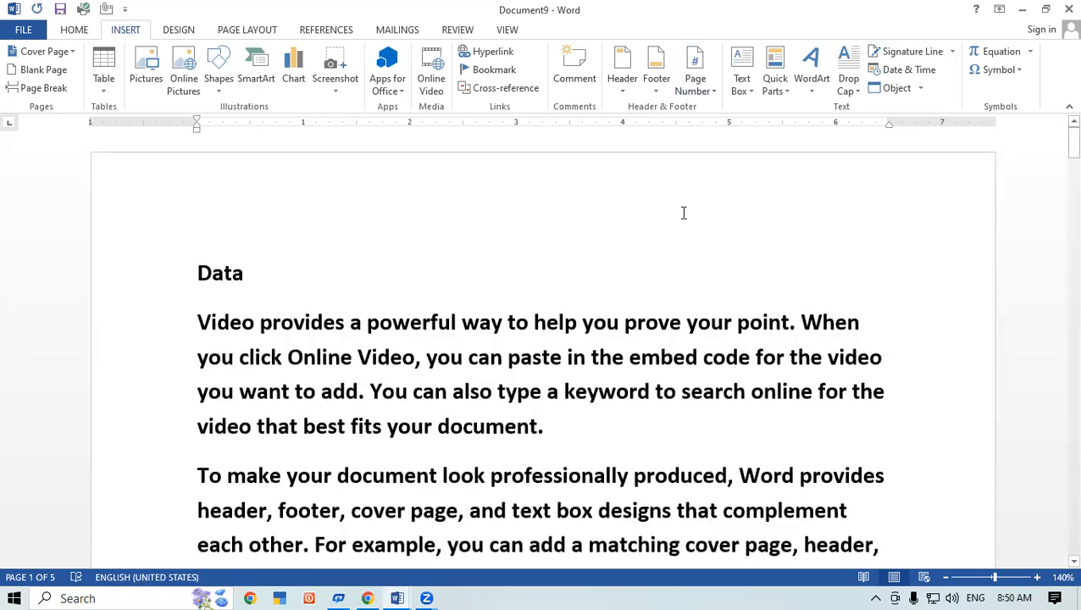
left_click(235, 278)
left_click(274, 264)
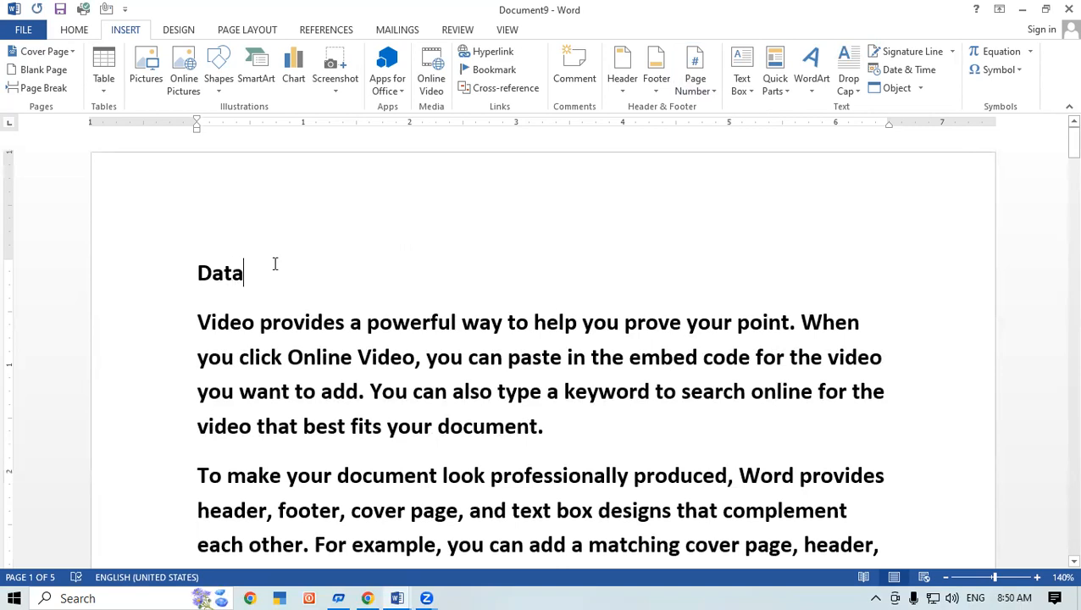
left_click(492, 70)
left_click(716, 126)
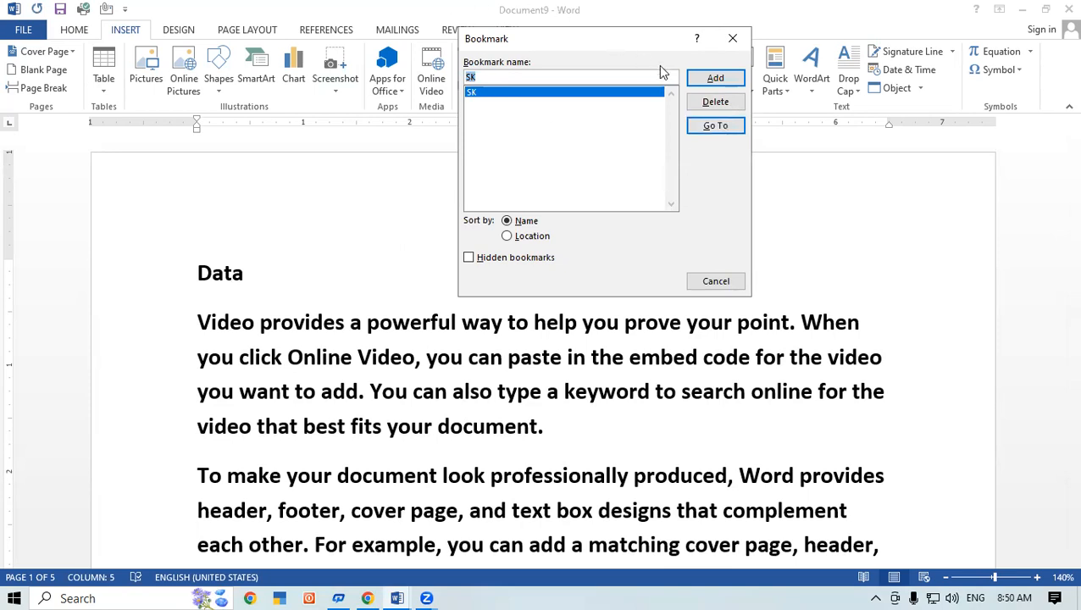
left_click(716, 126)
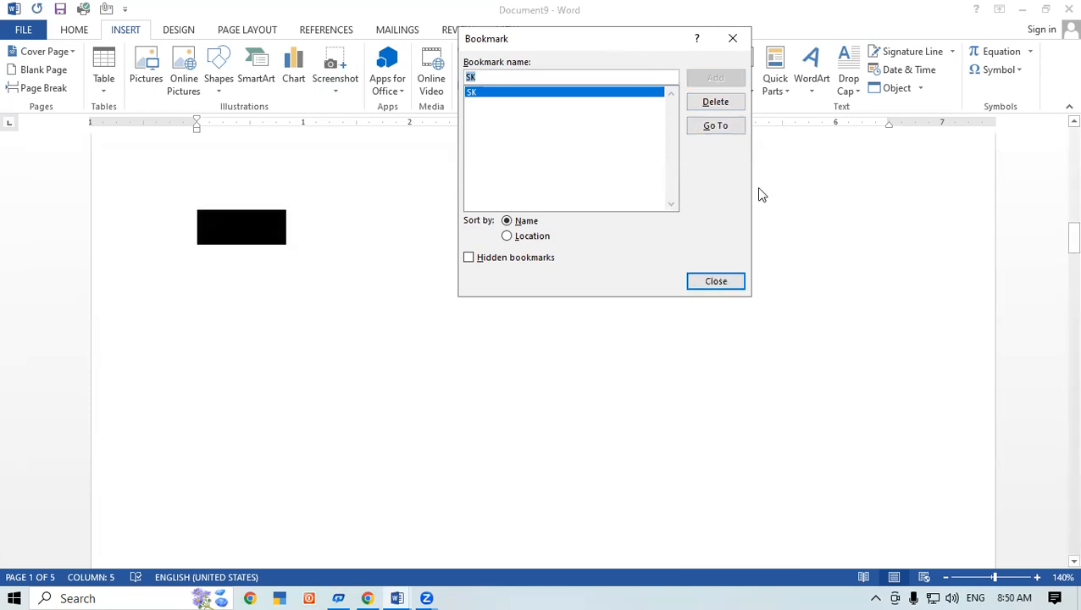
left_click(717, 284)
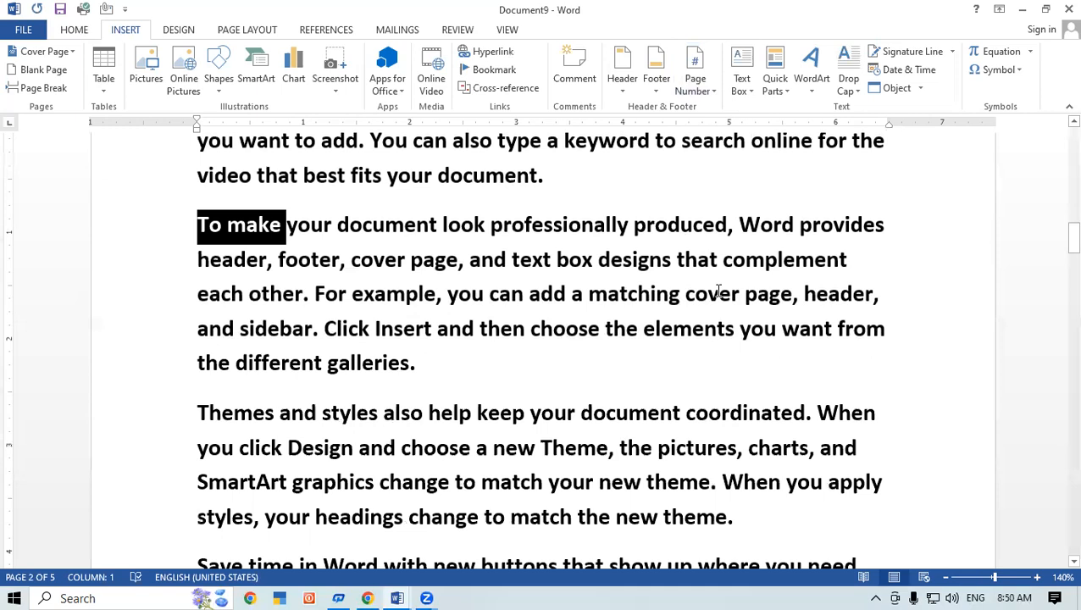